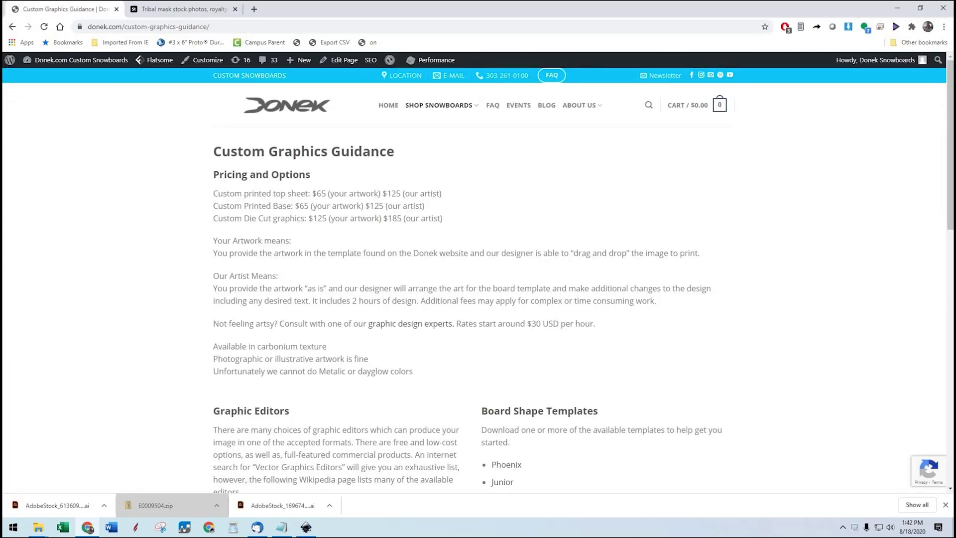
Open template.svg from the Documents > demo video folder in Inkscape
{"action": "scroll", "coordinate": [477, 279], "scroll_direction": "down", "scroll_amount": 8}
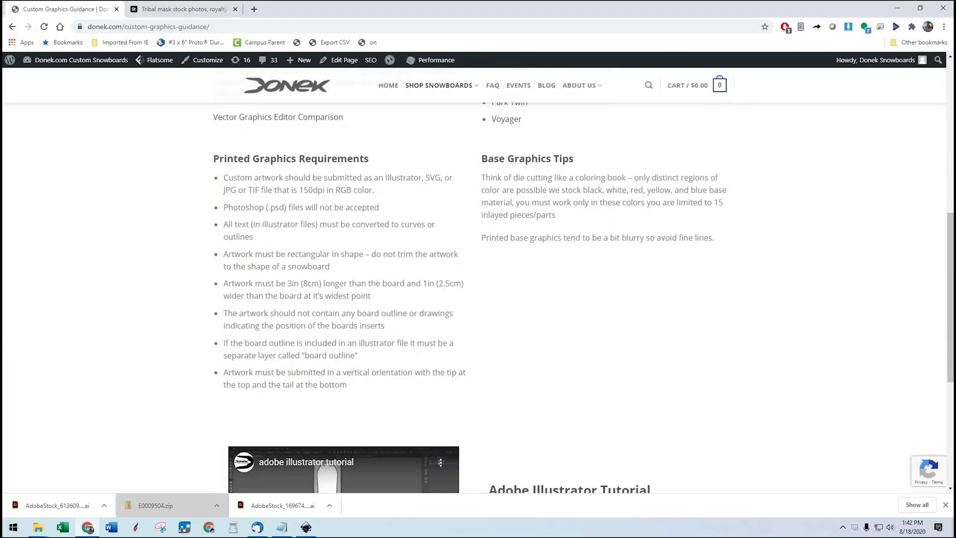
{"action": "scroll", "coordinate": [478, 278], "scroll_direction": "up", "scroll_amount": 1}
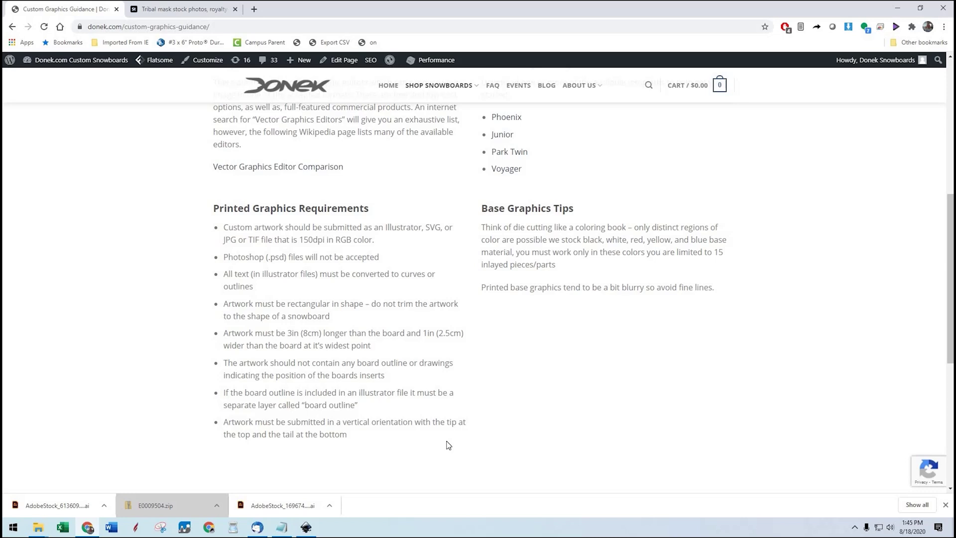
{"action": "key", "text": "alt+Tab"}
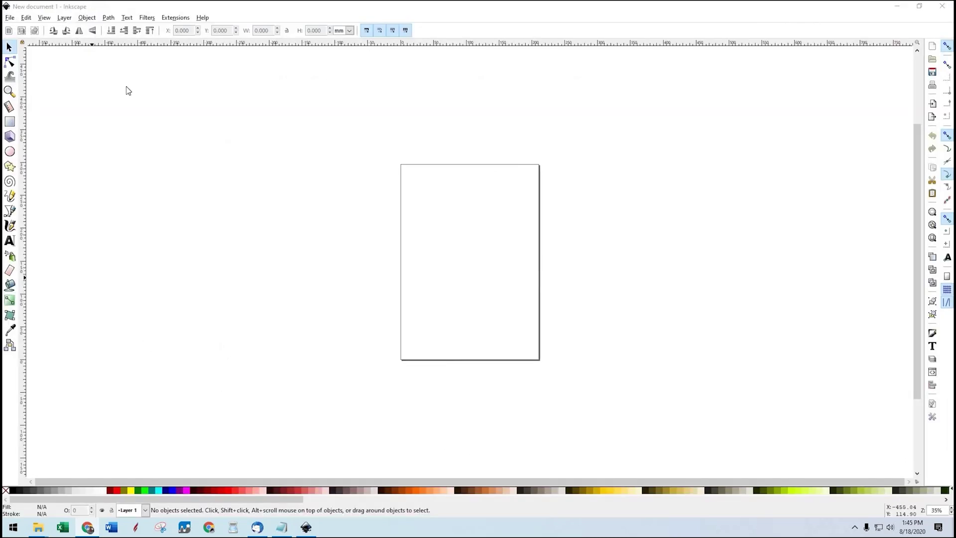
{"action": "left_click", "coordinate": [10, 17]}
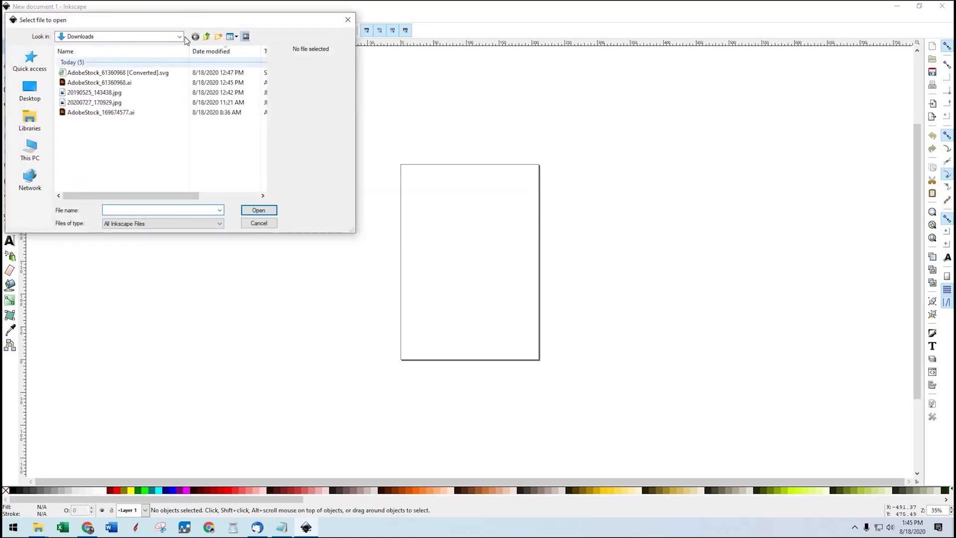
{"action": "left_click", "coordinate": [180, 37]}
{"action": "left_click", "coordinate": [181, 37]}
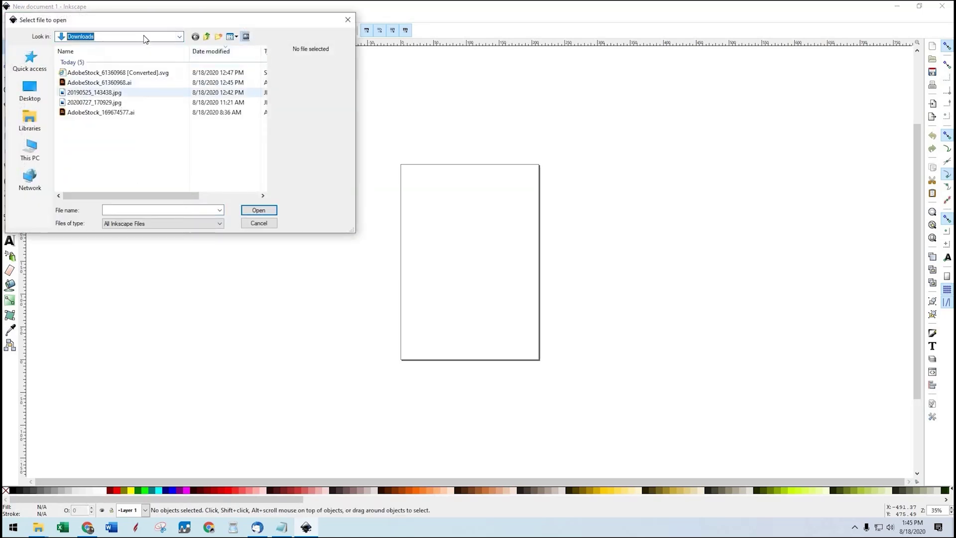
{"action": "left_click", "coordinate": [180, 37]}
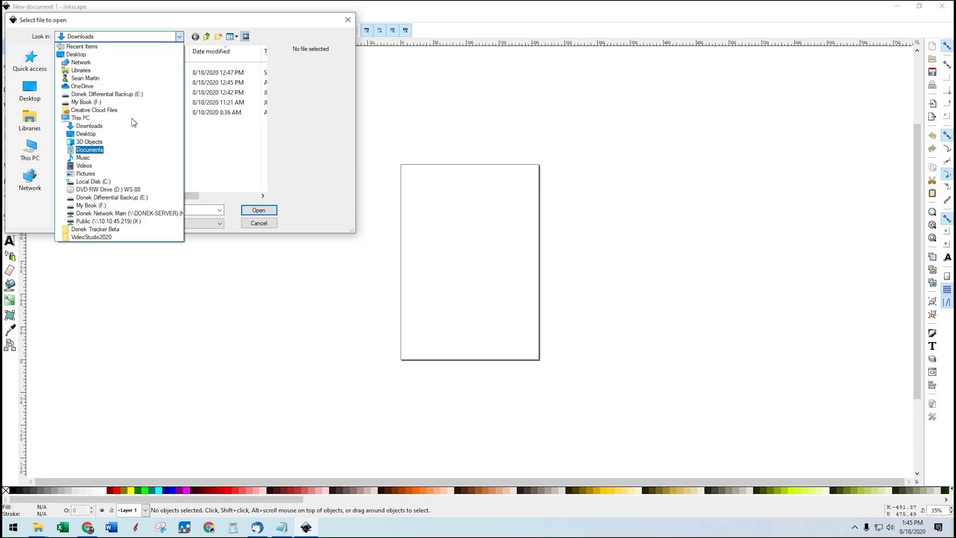
{"action": "left_click", "coordinate": [95, 150]}
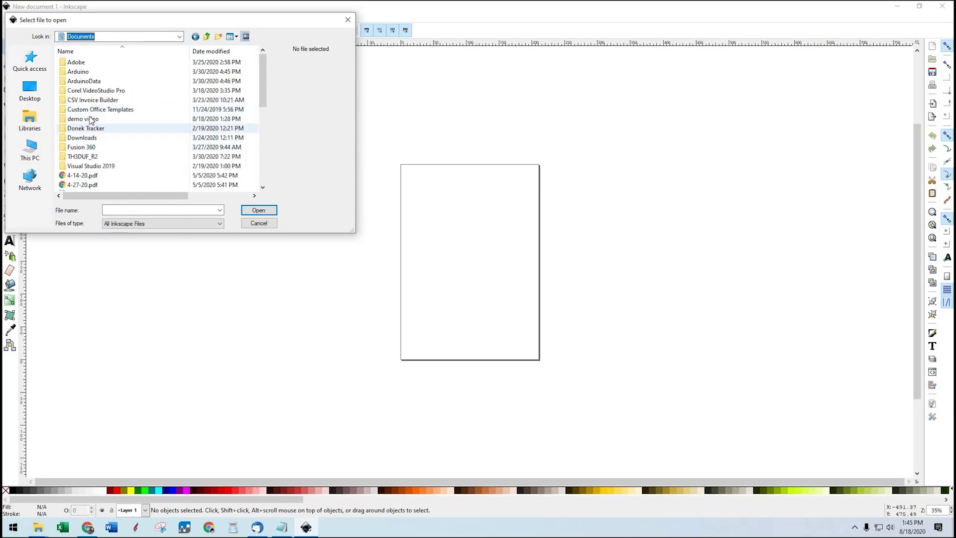
{"action": "double_click", "coordinate": [85, 119]}
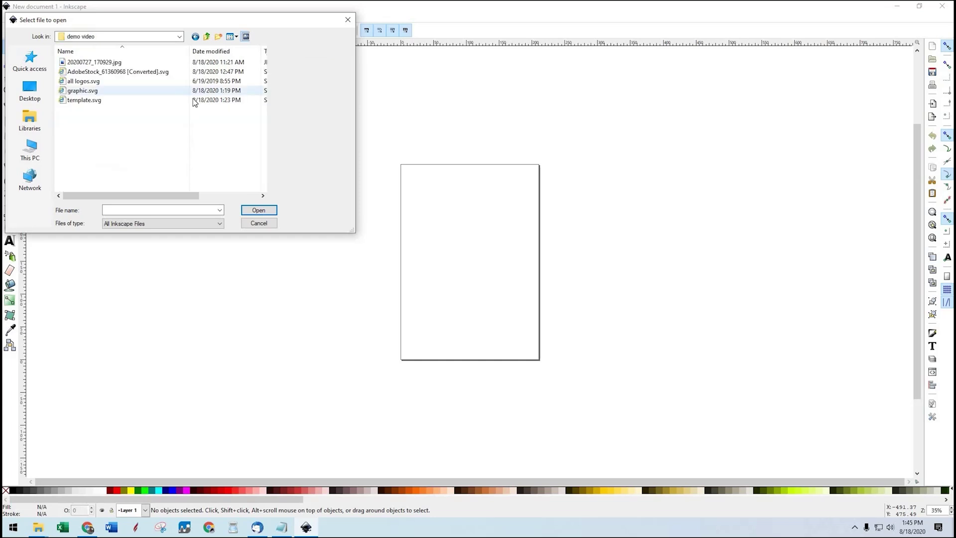
{"action": "left_click", "coordinate": [84, 101]}
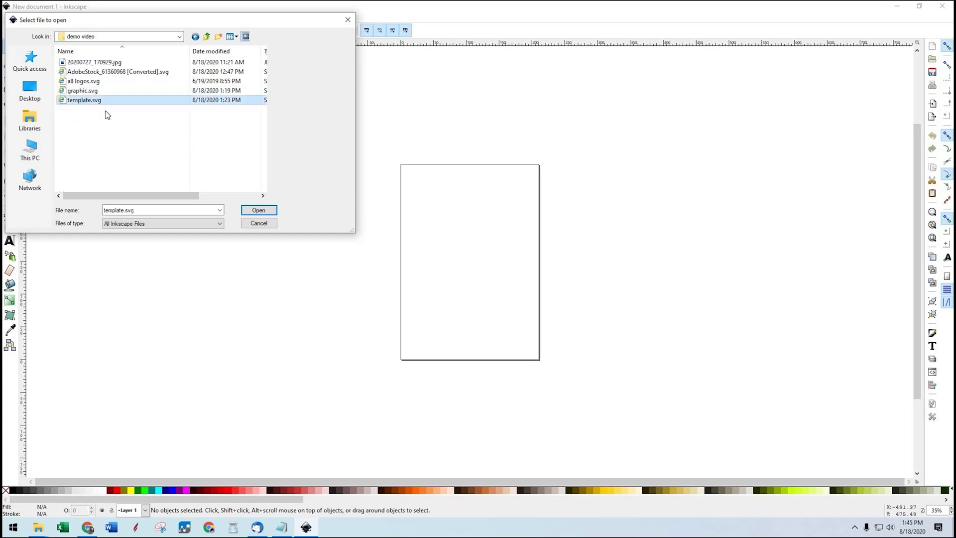
{"action": "left_click", "coordinate": [258, 210]}
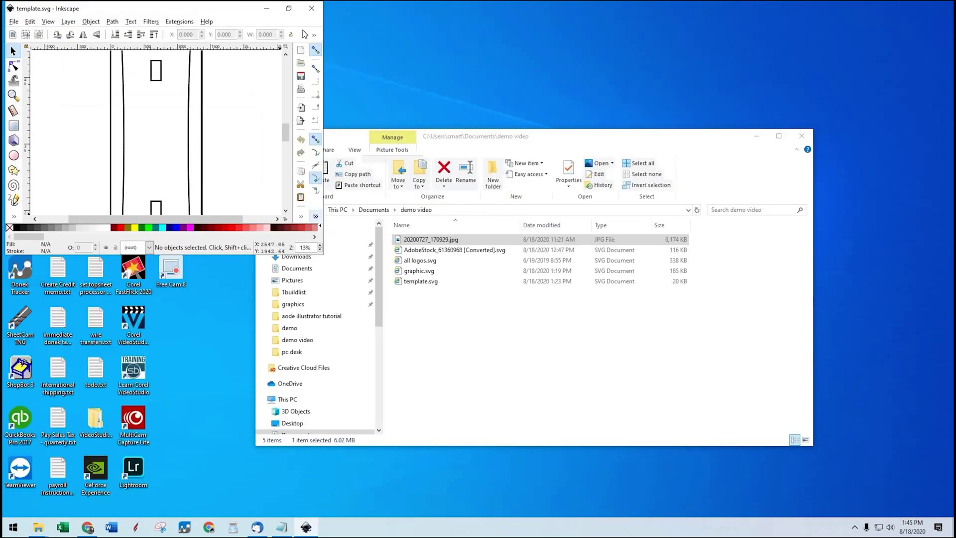
Maximize the Inkscape window, then return to Donek's artwork guidance page in Chrome
{"action": "left_click", "coordinate": [288, 8]}
{"action": "left_click", "coordinate": [249, 61]}
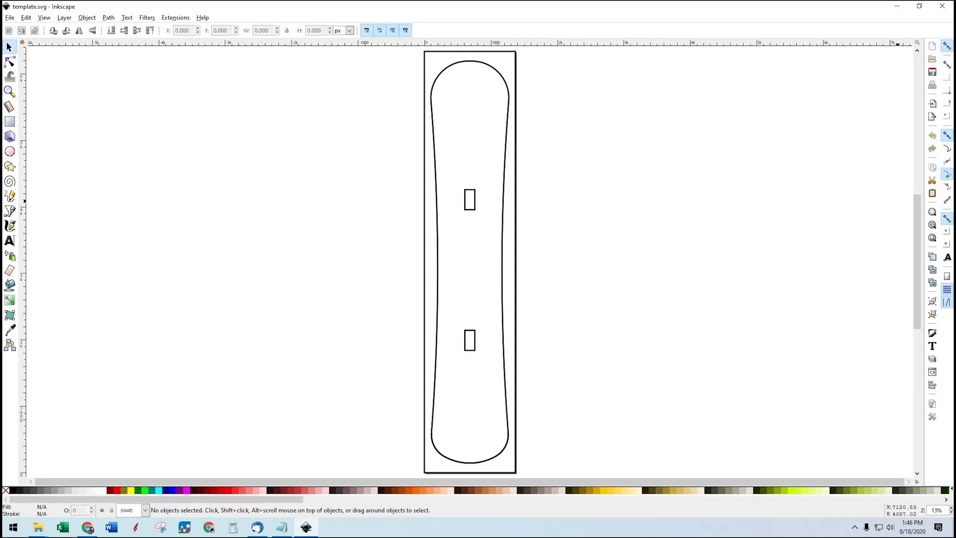
{"action": "key", "text": "alt+Tab"}
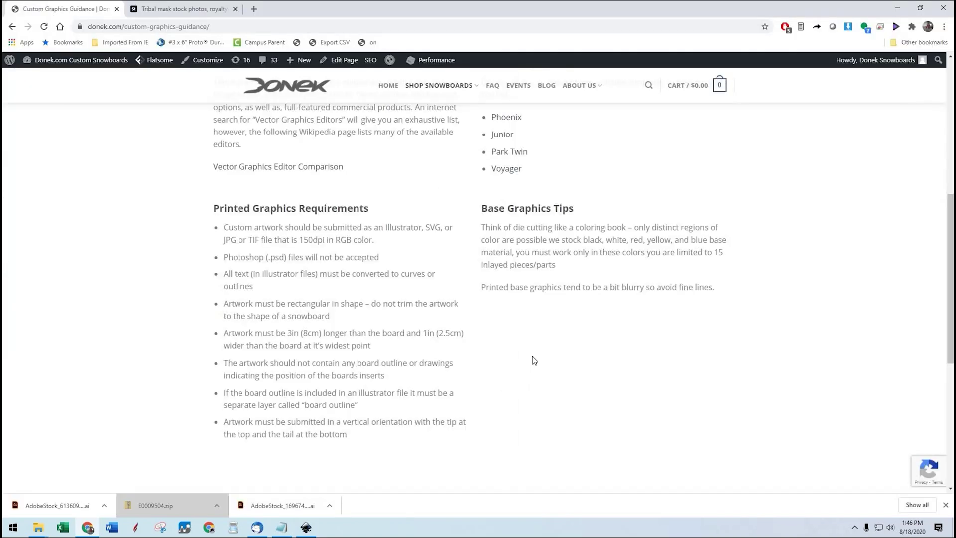
Scroll Donek's page to the Board Shape Templates list, then go back to Inkscape
{"action": "scroll", "coordinate": [535, 355], "scroll_direction": "up", "scroll_amount": 8}
{"action": "scroll", "coordinate": [588, 295], "scroll_direction": "down", "scroll_amount": 4}
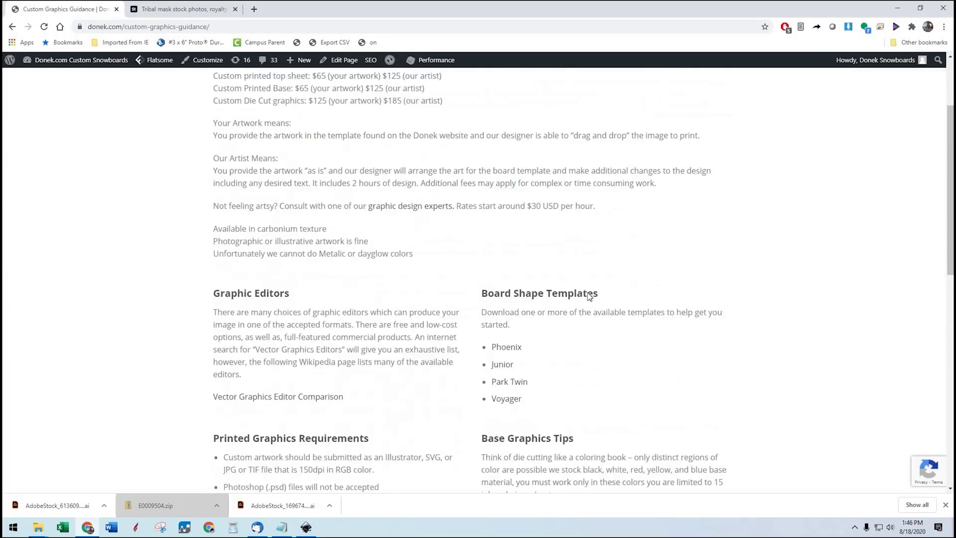
{"action": "scroll", "coordinate": [589, 296], "scroll_direction": "down", "scroll_amount": 1}
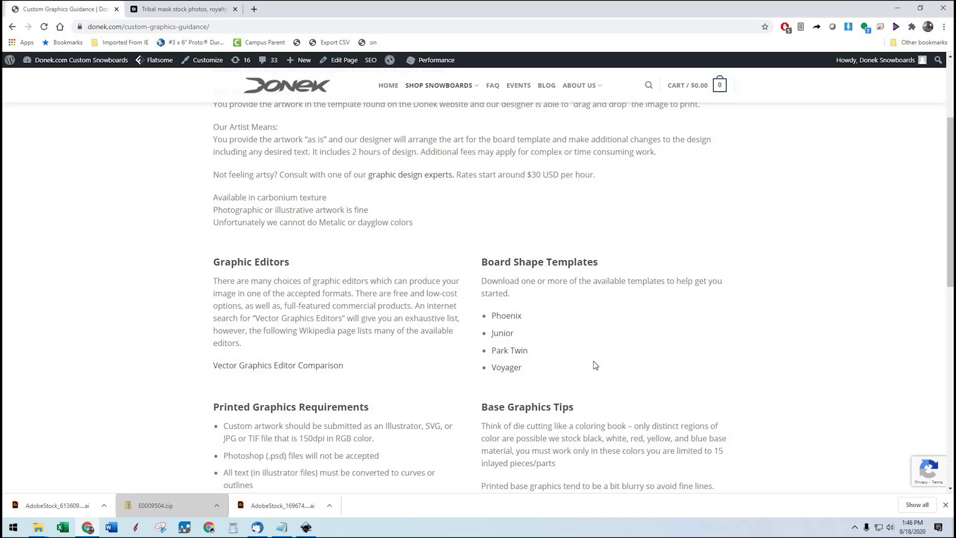
{"action": "key", "text": "alt+Tab"}
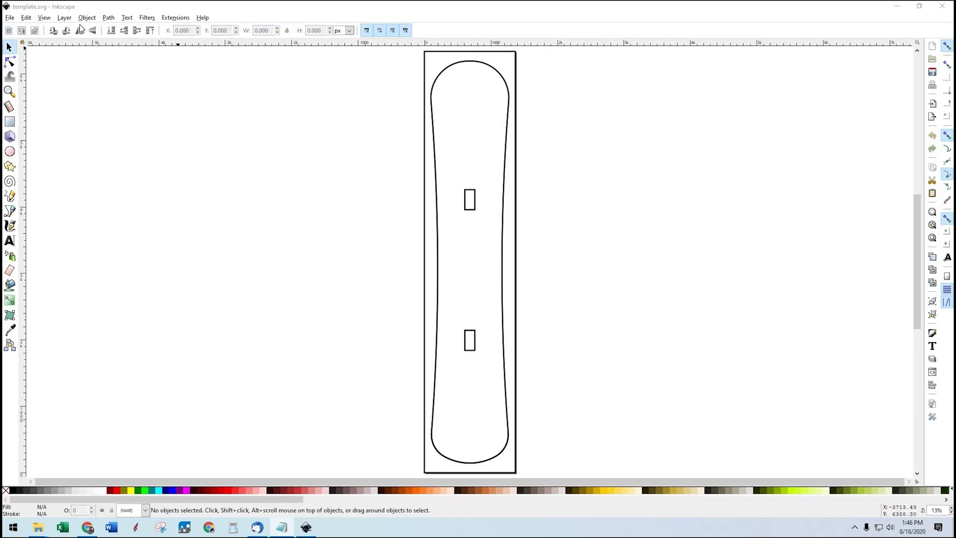
Change the template's display units from px to in via Document Properties
{"action": "left_click", "coordinate": [10, 18]}
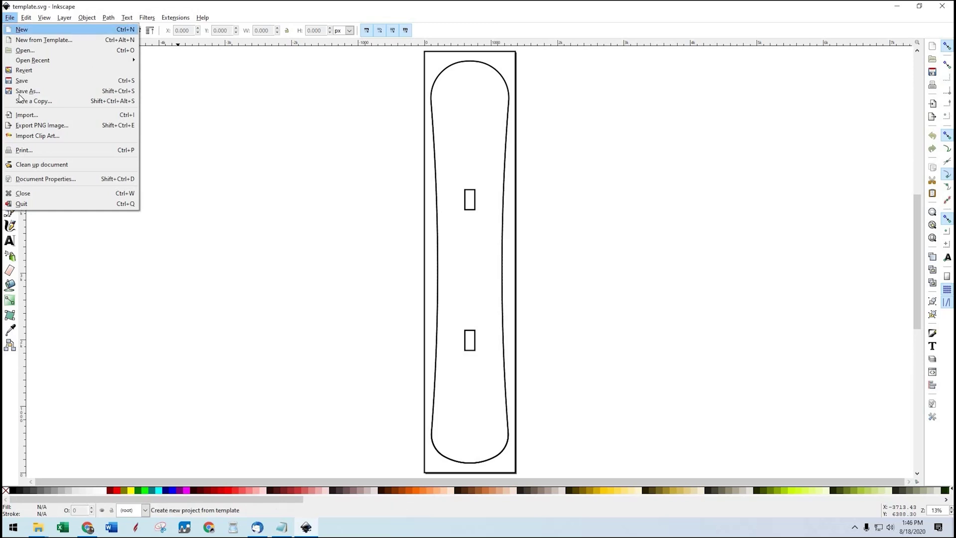
{"action": "left_click", "coordinate": [30, 180]}
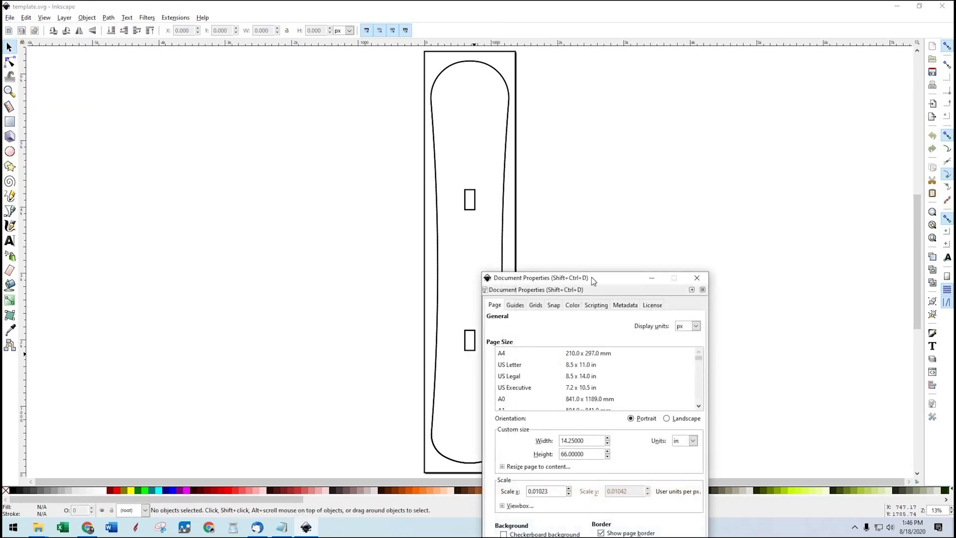
{"action": "left_click_drag", "start_coordinate": [600, 277], "coordinate": [282, 89]}
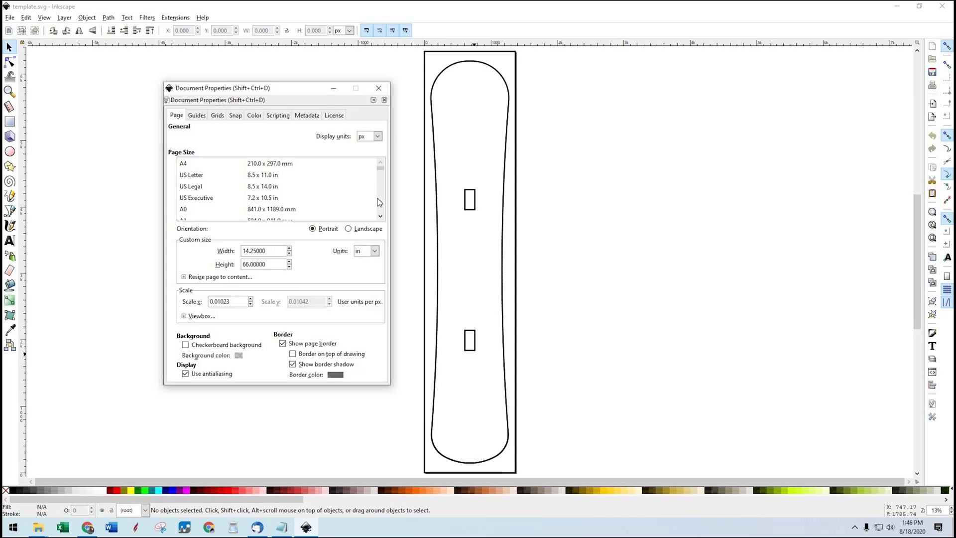
{"action": "left_click", "coordinate": [377, 136]}
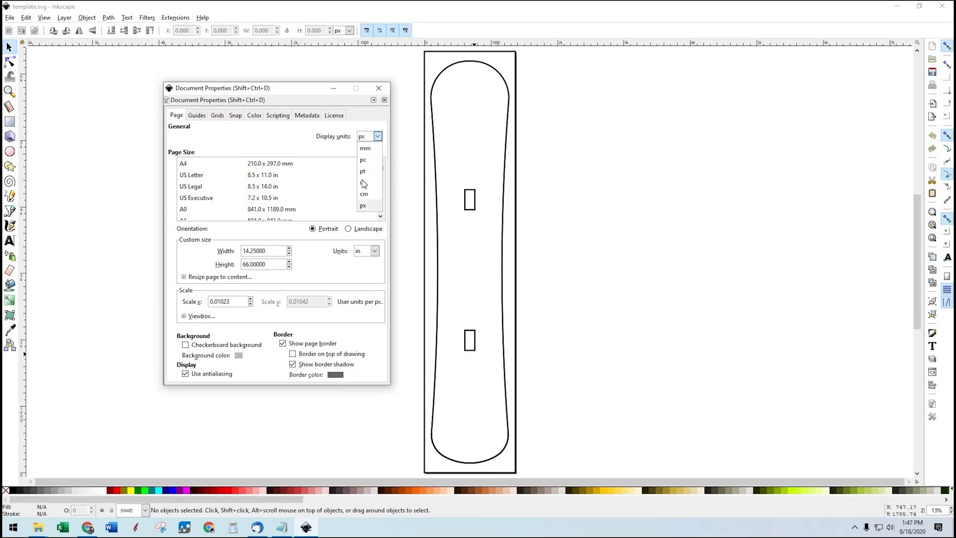
{"action": "left_click", "coordinate": [362, 183]}
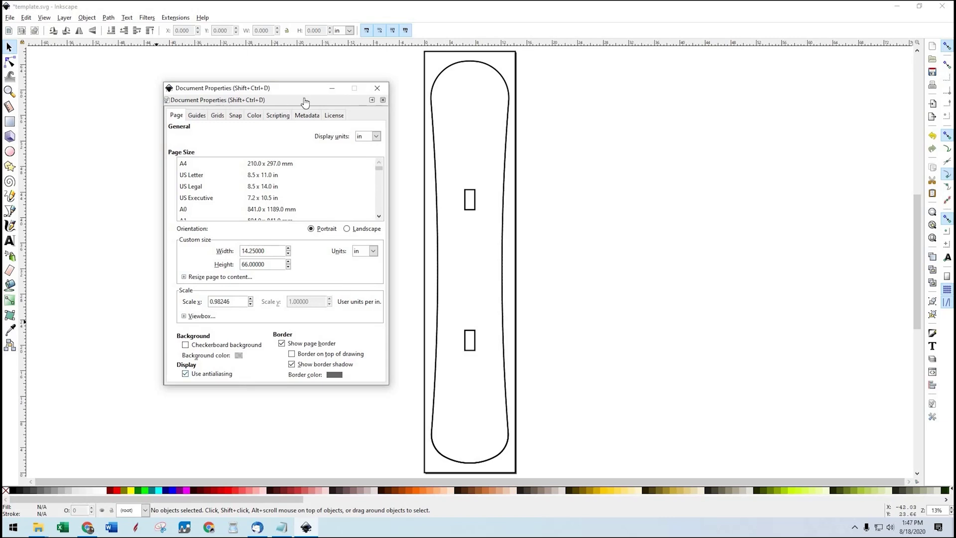
{"action": "left_click", "coordinate": [381, 90]}
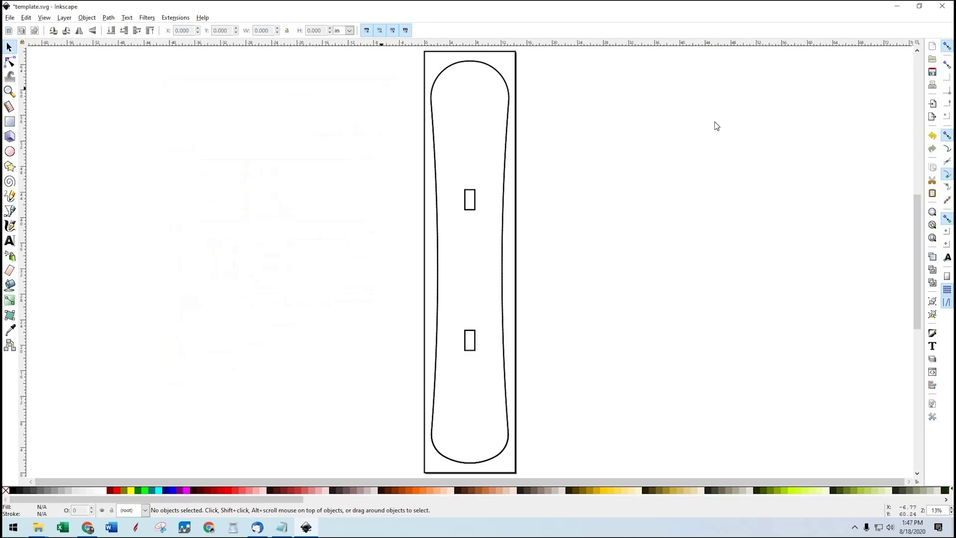
Dock the Align and Distribute, Fill and Stroke, Layers and Selection sets panels, then select the template group
{"action": "left_click", "coordinate": [932, 386]}
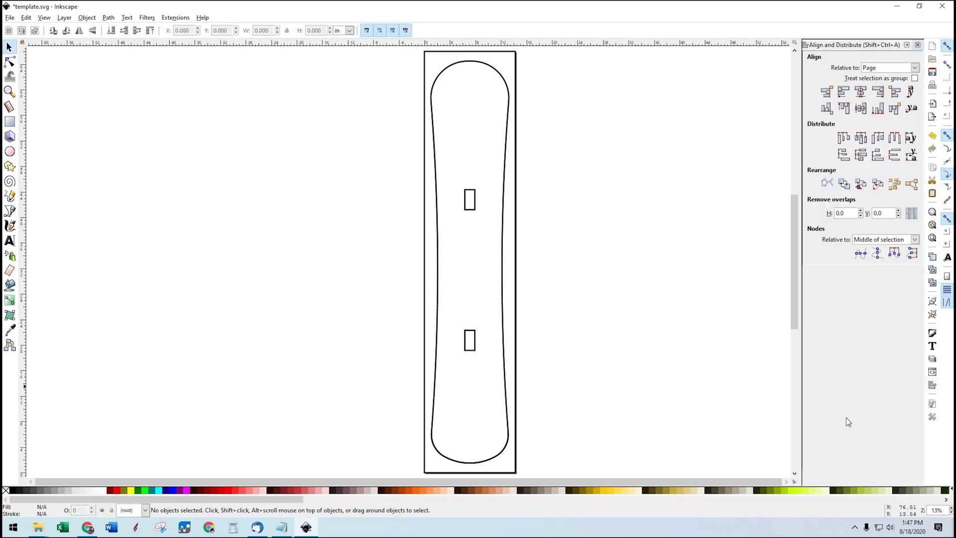
{"action": "left_click", "coordinate": [933, 333]}
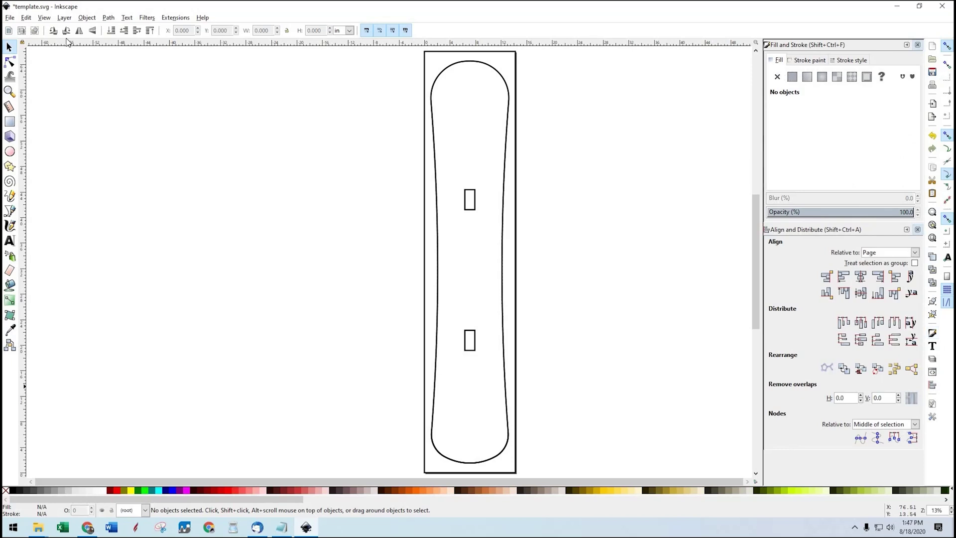
{"action": "left_click", "coordinate": [63, 18]}
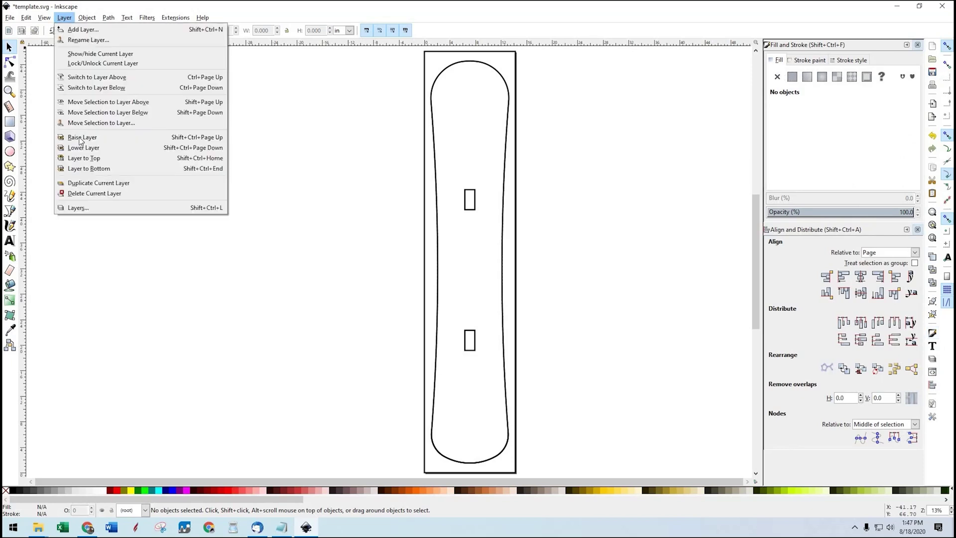
{"action": "left_click", "coordinate": [74, 208]}
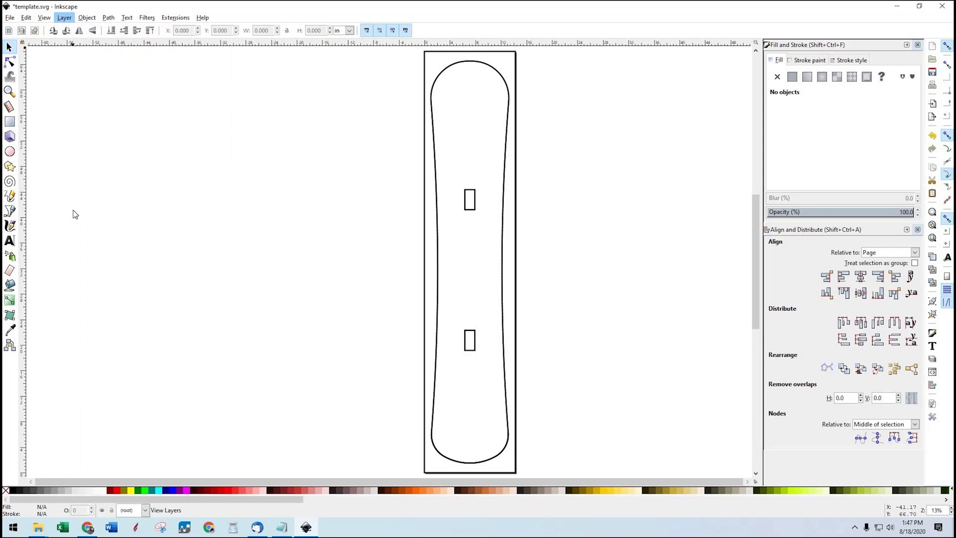
{"action": "left_click", "coordinate": [87, 18]}
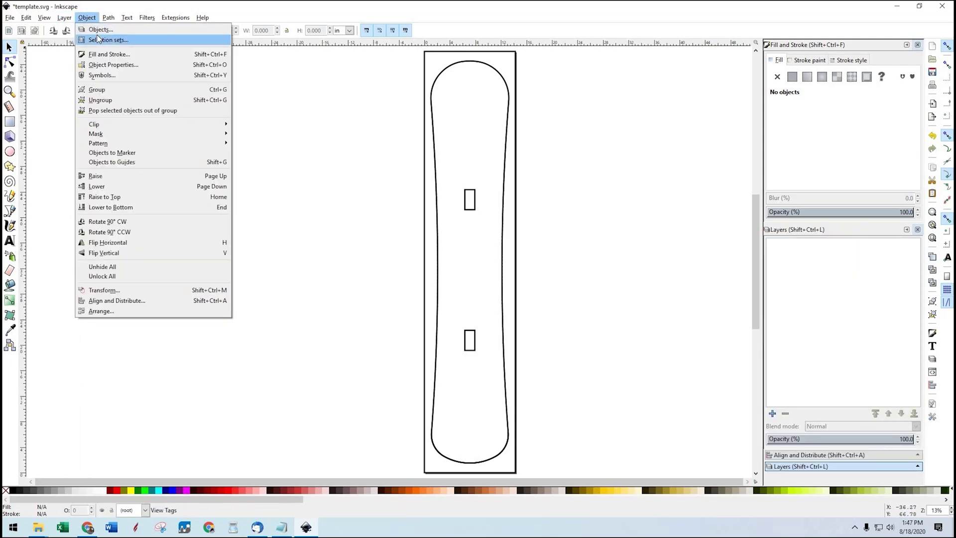
{"action": "left_click", "coordinate": [99, 40]}
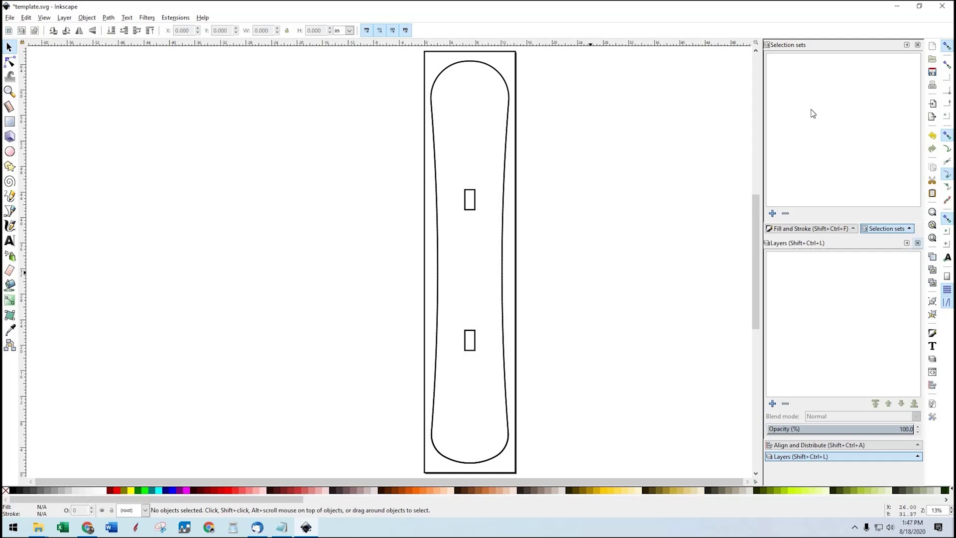
{"action": "left_click", "coordinate": [499, 77]}
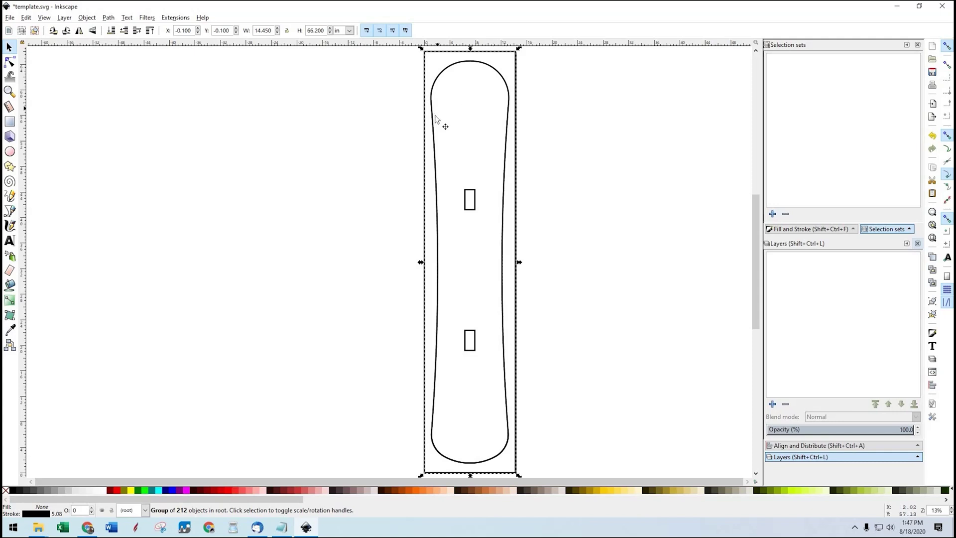
Move the outer page-size rectangle off to the left of the board
{"action": "left_click", "coordinate": [85, 19]}
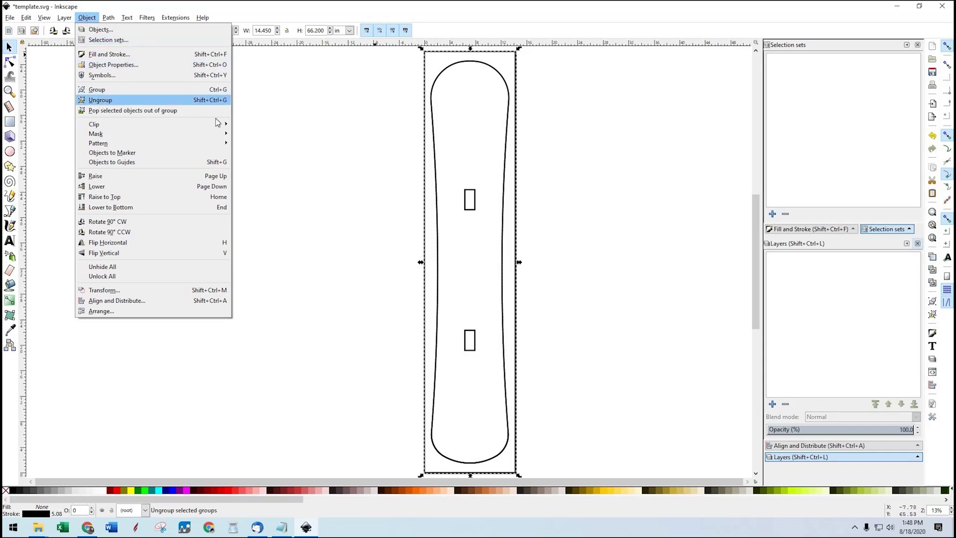
{"action": "left_click", "coordinate": [286, 126]}
{"action": "left_click", "coordinate": [365, 109]}
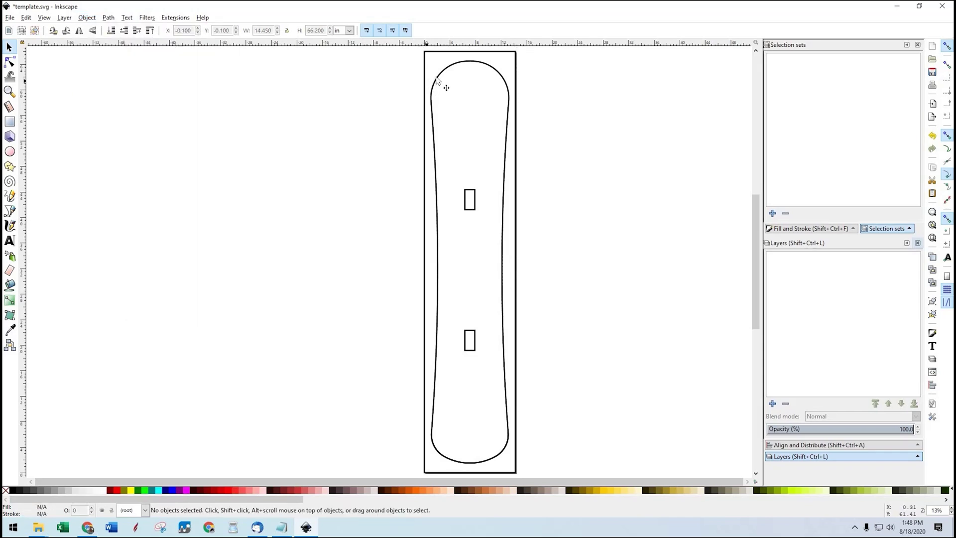
{"action": "left_click", "coordinate": [436, 78]}
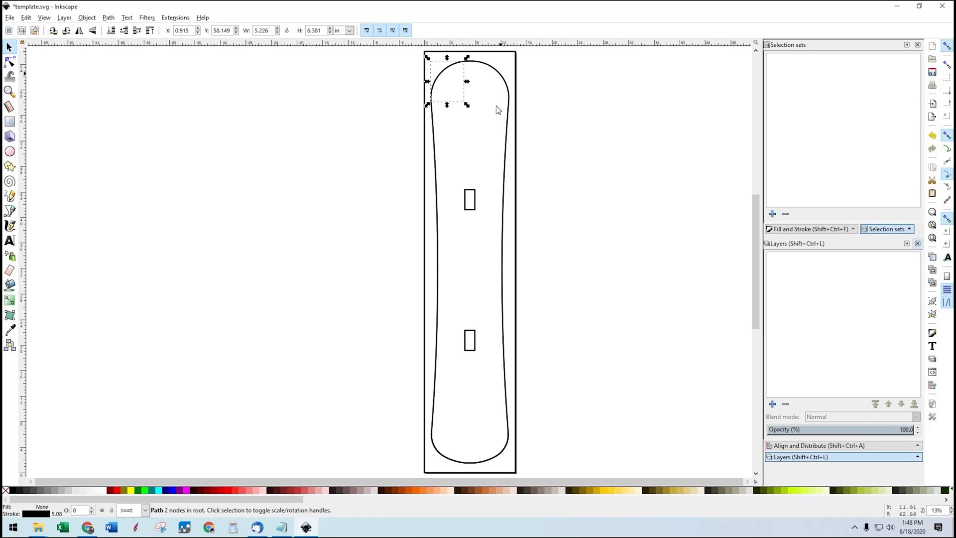
{"action": "key", "text": "Tab"}
{"action": "key", "text": "Tab"}
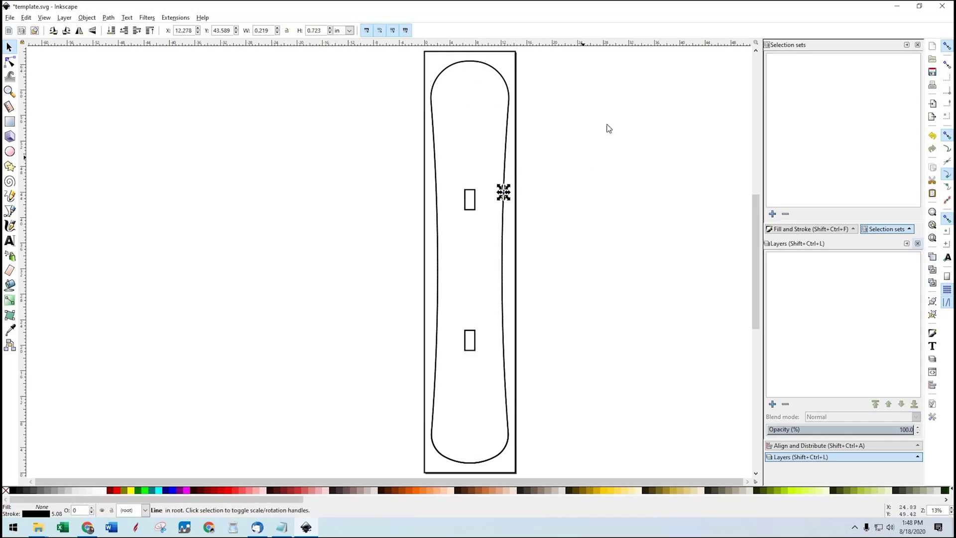
{"action": "key", "text": "Escape"}
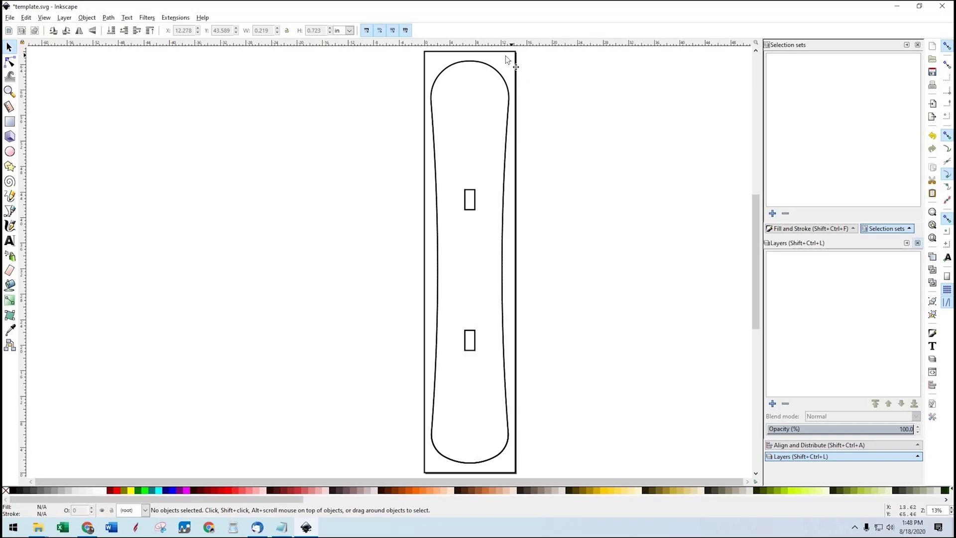
{"action": "left_click", "coordinate": [516, 63]}
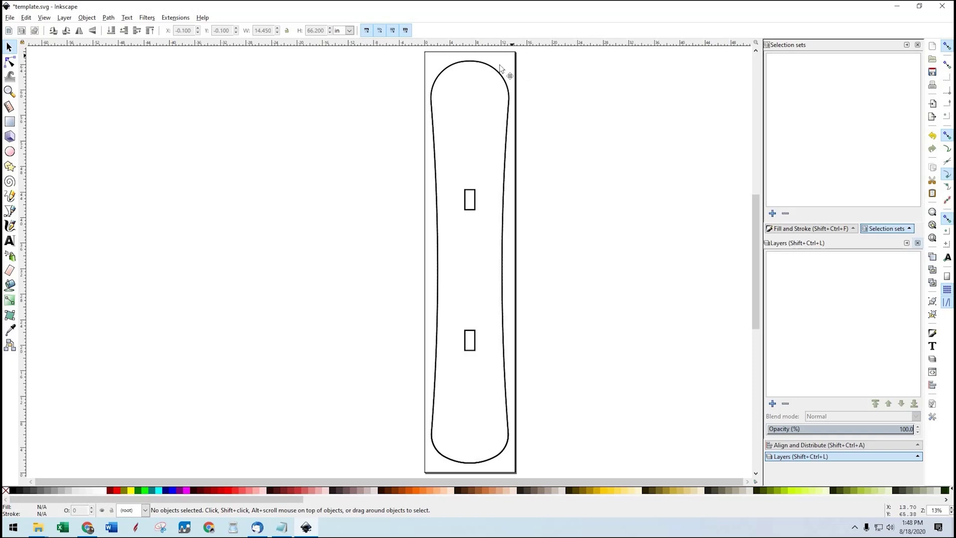
{"action": "left_click_drag", "start_coordinate": [501, 67], "coordinate": [386, 79]}
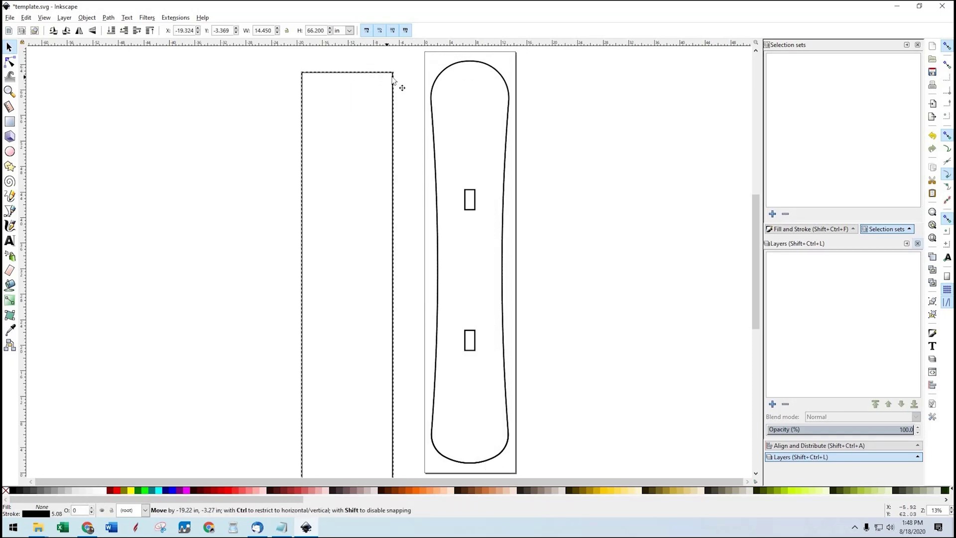
{"action": "left_click_drag", "start_coordinate": [393, 77], "coordinate": [393, 77]}
Select the outline pieces except both binding rectangles and combine them into one path
{"action": "left_click_drag", "start_coordinate": [514, 55], "coordinate": [427, 471]}
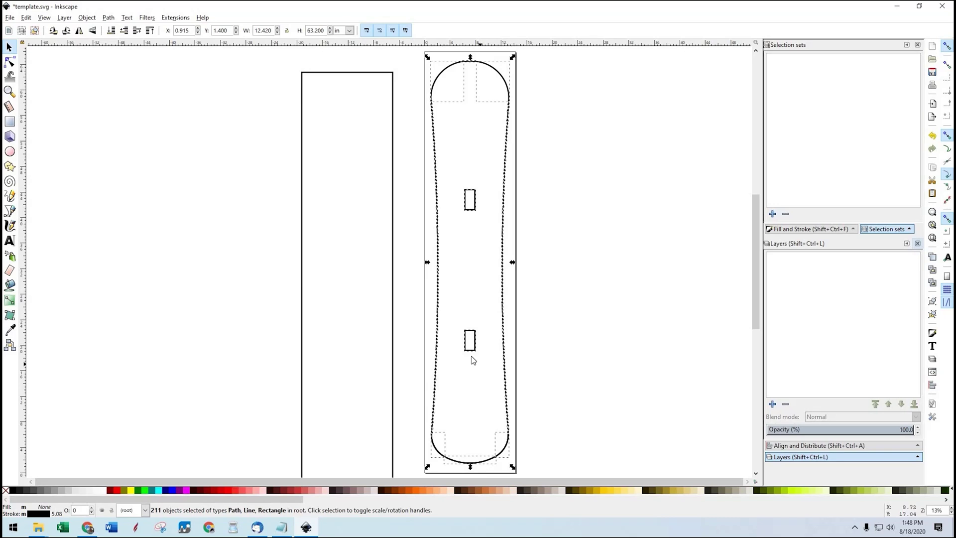
{"action": "key", "text": "shift"}
{"action": "left_click", "coordinate": [470, 210], "text": "shift"}
{"action": "left_click", "coordinate": [493, 261], "text": "shift"}
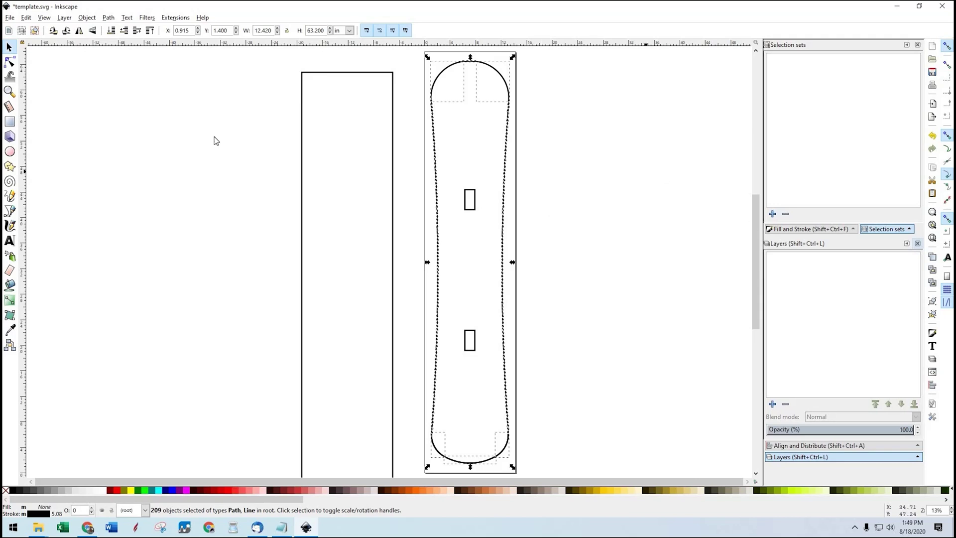
{"action": "left_click", "coordinate": [108, 19]}
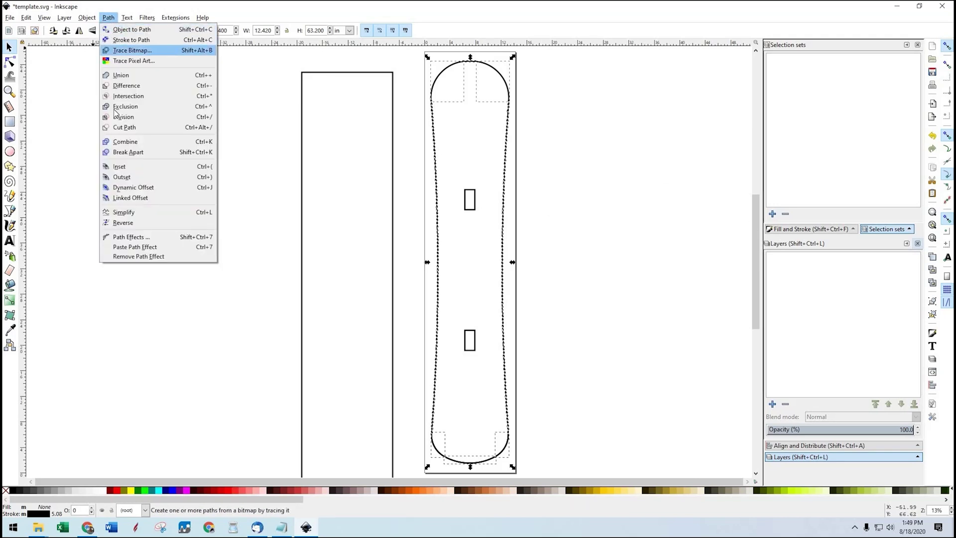
{"action": "left_click", "coordinate": [126, 143]}
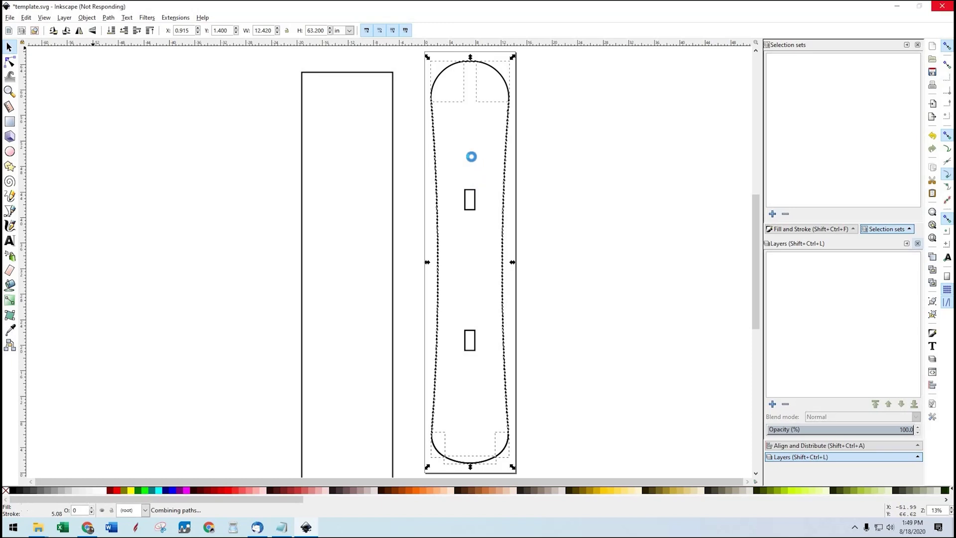
Centre the 14.450 by 66.200 inch rectangle horizontally on the page around the board outline
{"action": "left_click", "coordinate": [379, 74]}
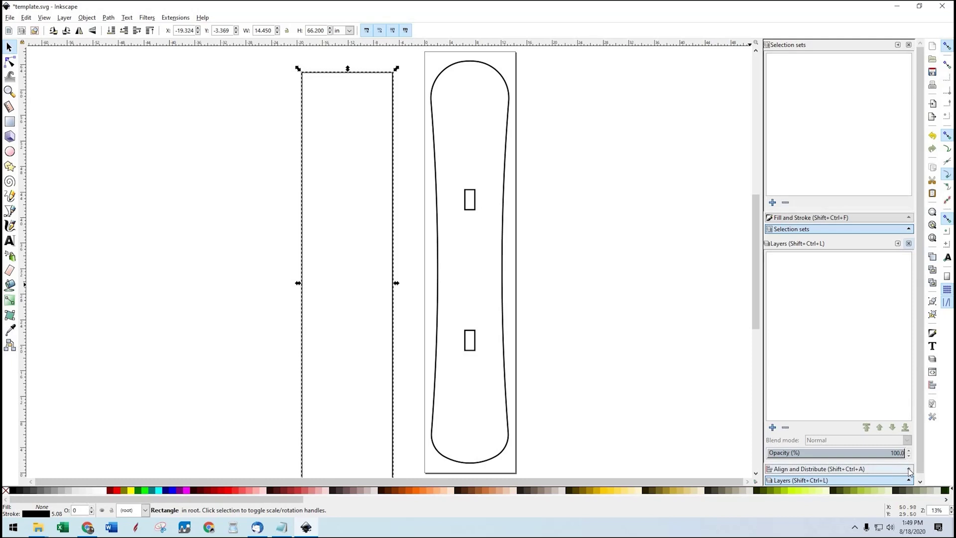
{"action": "left_click", "coordinate": [908, 471]}
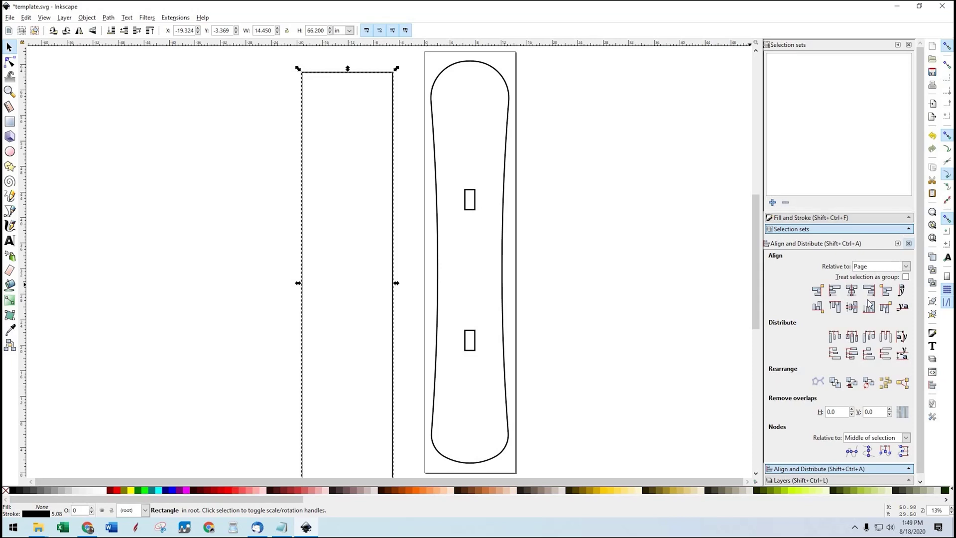
{"action": "left_click", "coordinate": [852, 290]}
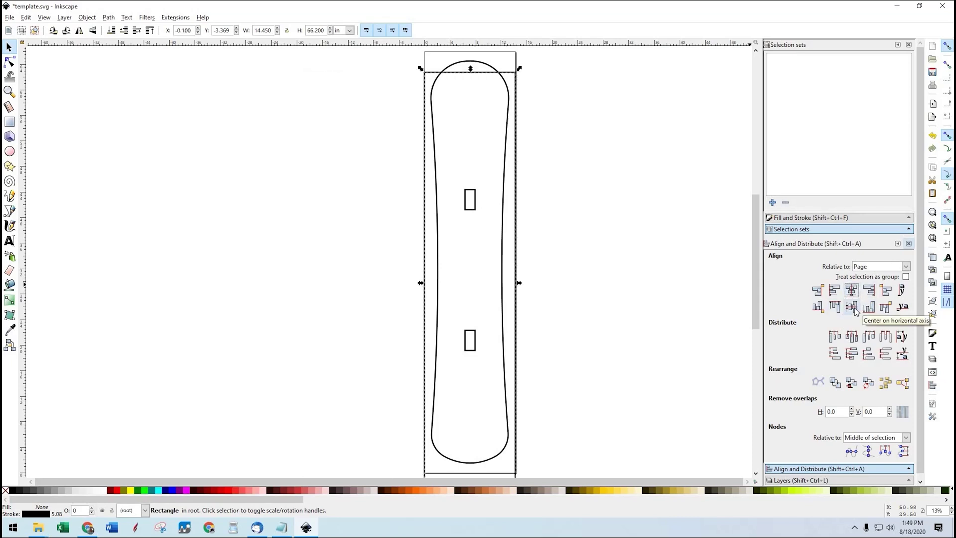
{"action": "left_click", "coordinate": [623, 351]}
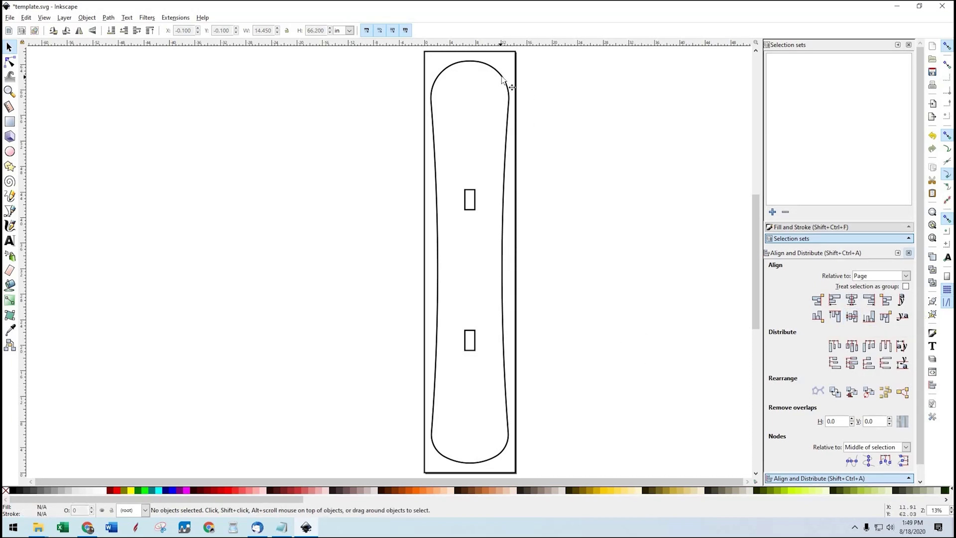
{"action": "key", "text": "Tab"}
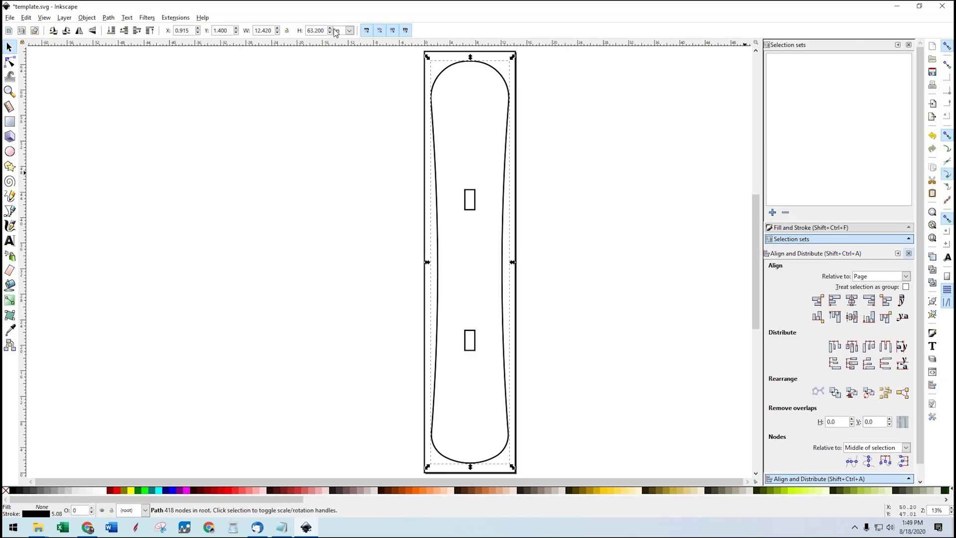
Convert the board outline's stroke into a filled path
{"action": "left_click", "coordinate": [109, 18]}
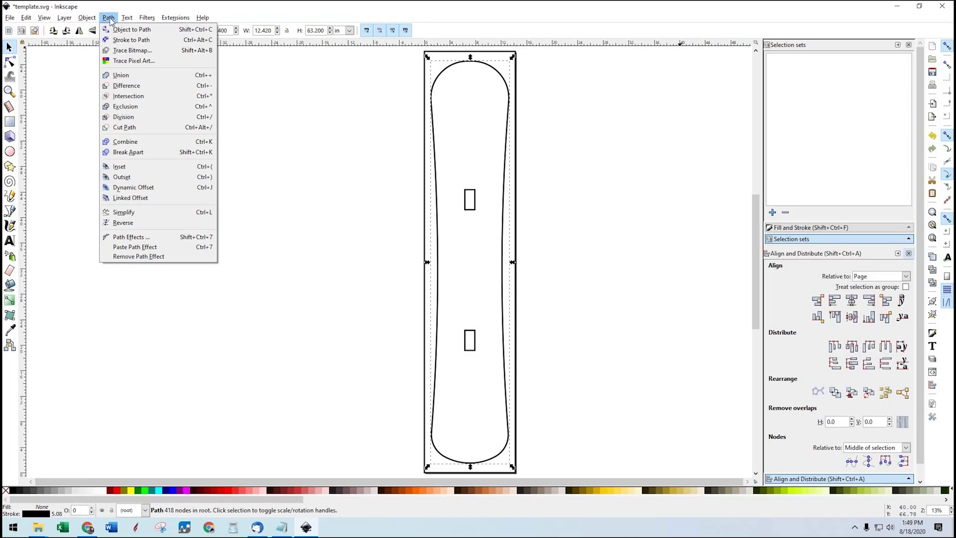
{"action": "left_click", "coordinate": [135, 43]}
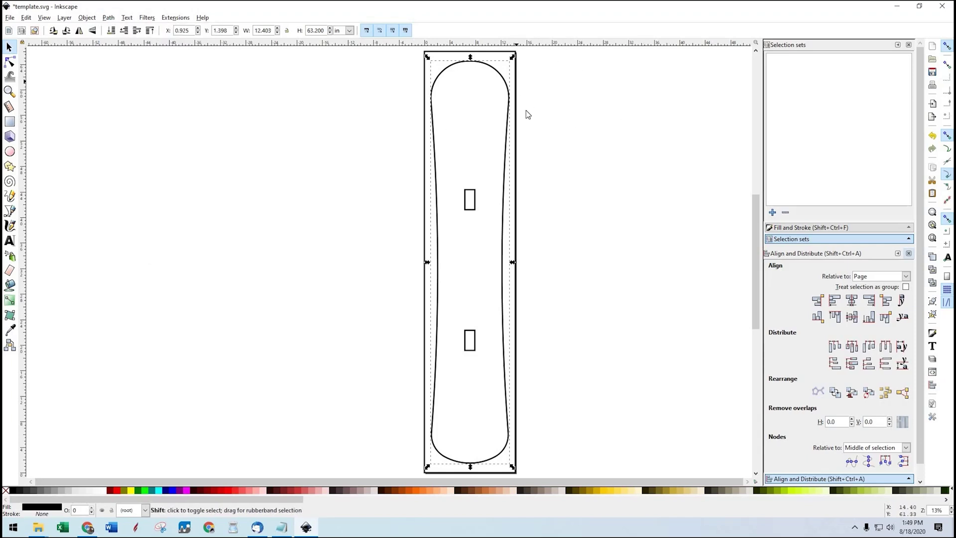
{"action": "left_click", "coordinate": [504, 75]}
{"action": "left_click", "coordinate": [520, 79]}
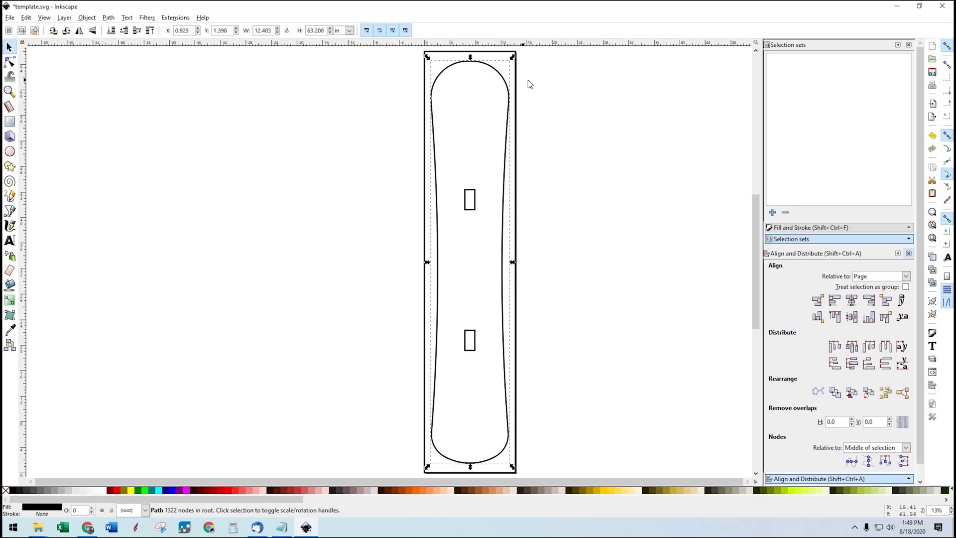
Divide the frame rectangle along the board outline into three separate pieces
{"action": "key", "text": "ctrl+a"}
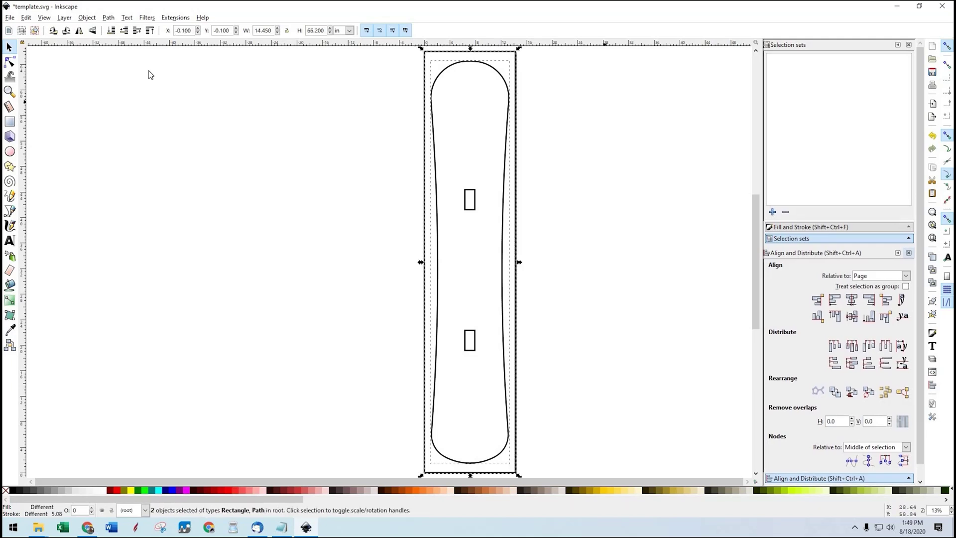
{"action": "left_click", "coordinate": [108, 18]}
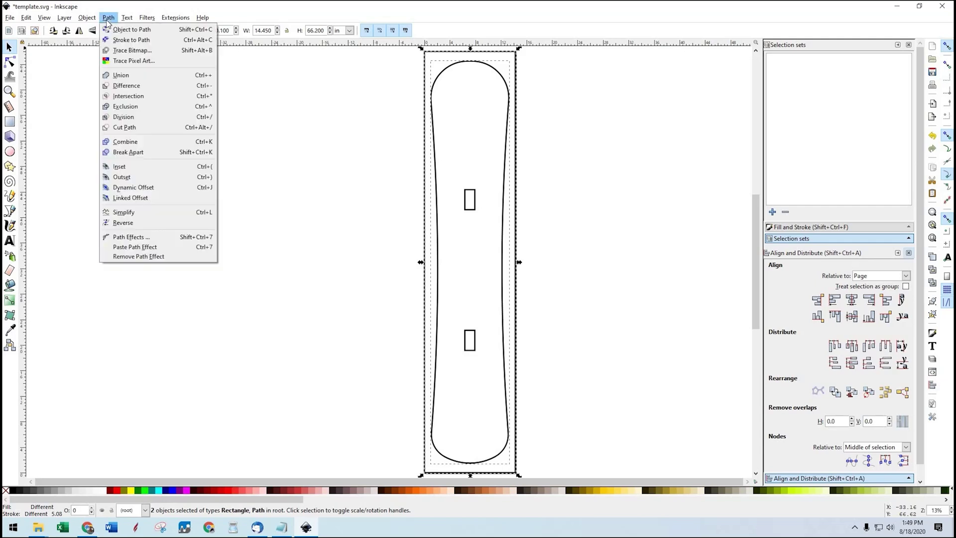
{"action": "left_click", "coordinate": [118, 118]}
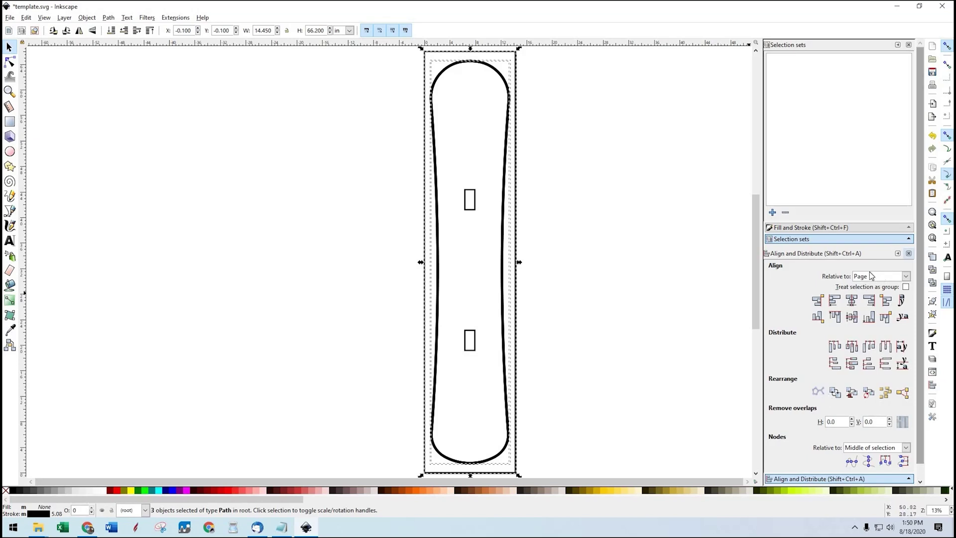
{"action": "key", "text": "shift+ctrl+l"}
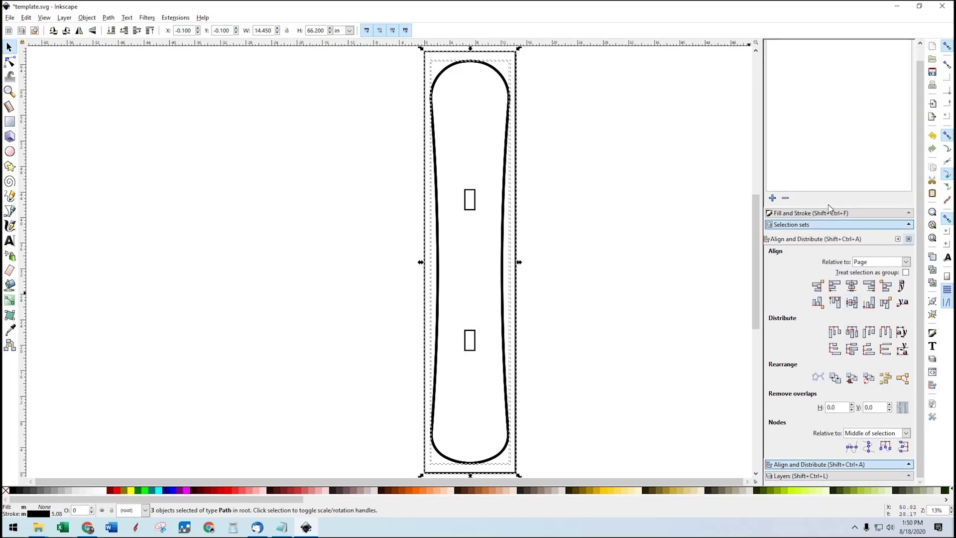
In the Objects list, check path1699, path1697, rect1054, rect1056 and rect1058
{"action": "left_click", "coordinate": [90, 19]}
{"action": "left_click", "coordinate": [94, 30]}
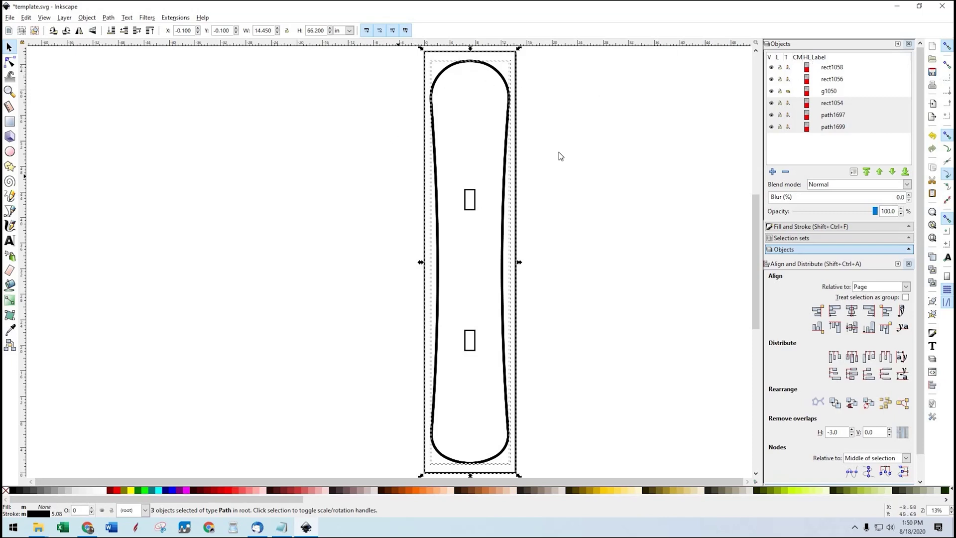
{"action": "left_click", "coordinate": [824, 129]}
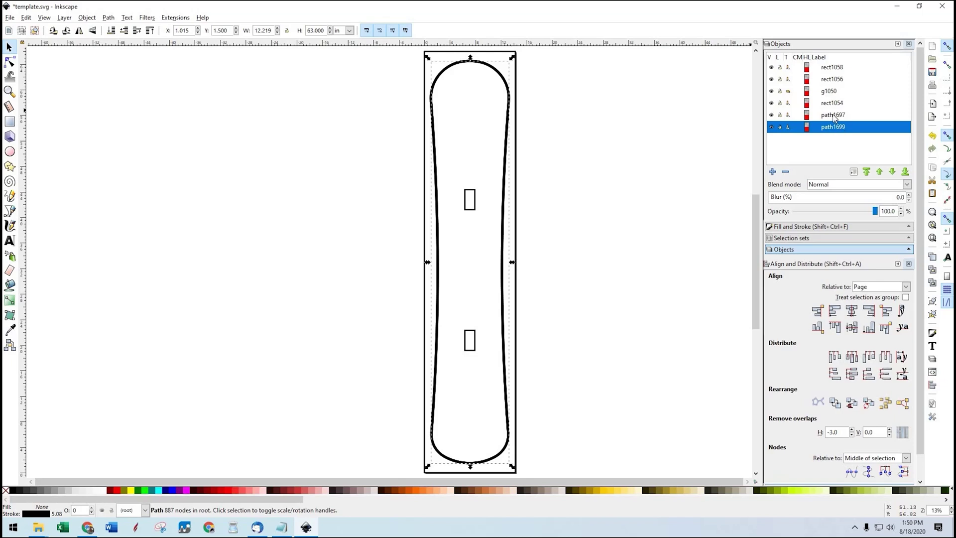
{"action": "left_click", "coordinate": [835, 114]}
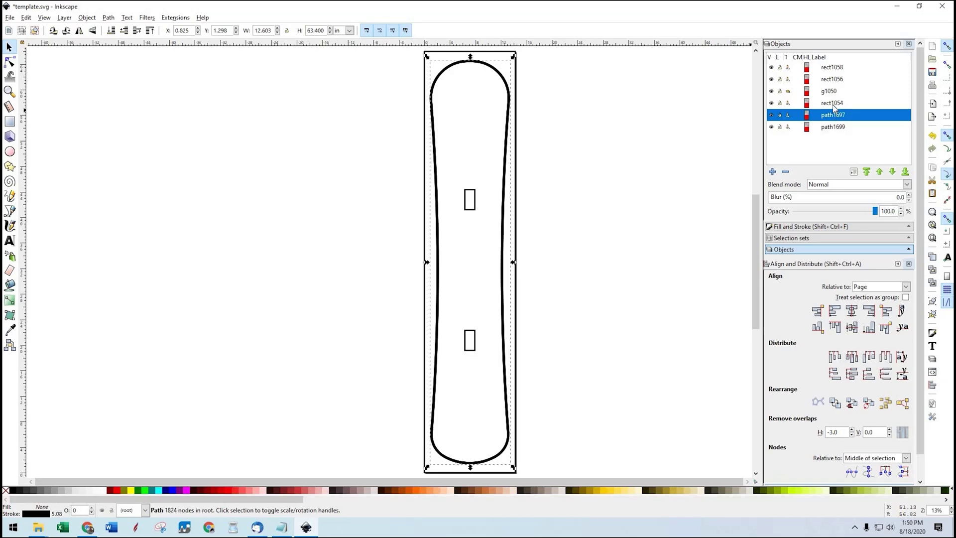
{"action": "left_click", "coordinate": [834, 102]}
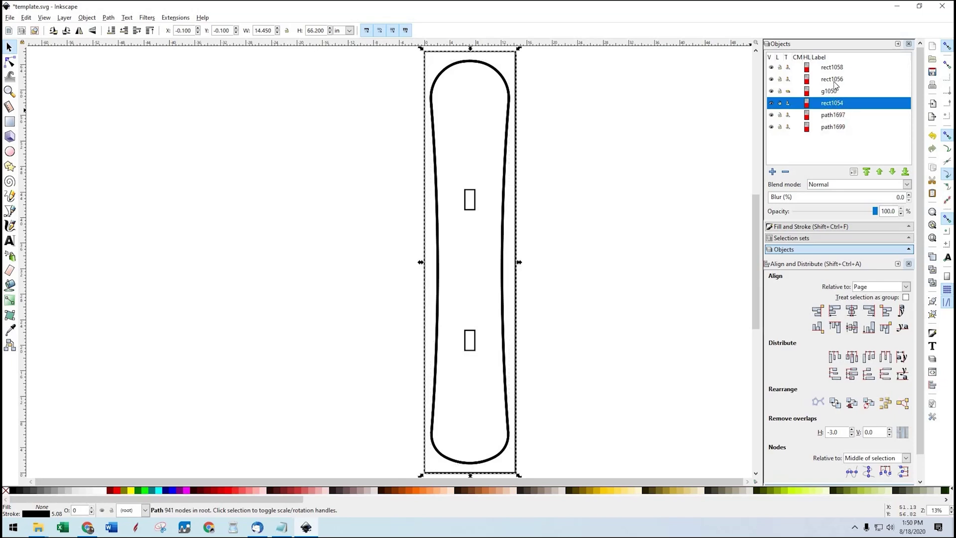
{"action": "left_click", "coordinate": [833, 79]}
{"action": "left_click", "coordinate": [835, 67]}
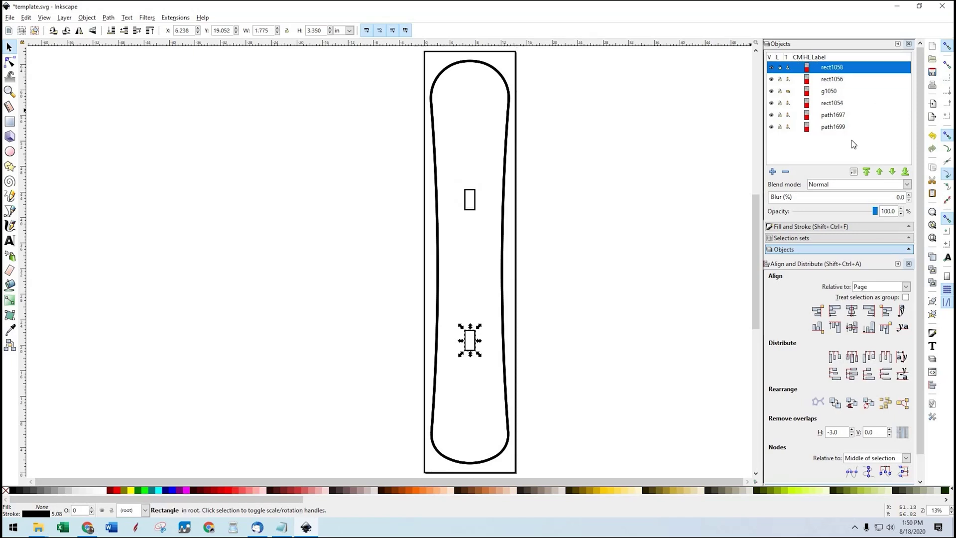
Combine path1699 with path1697 and delete the resulting extra path
{"action": "left_click", "coordinate": [827, 128]}
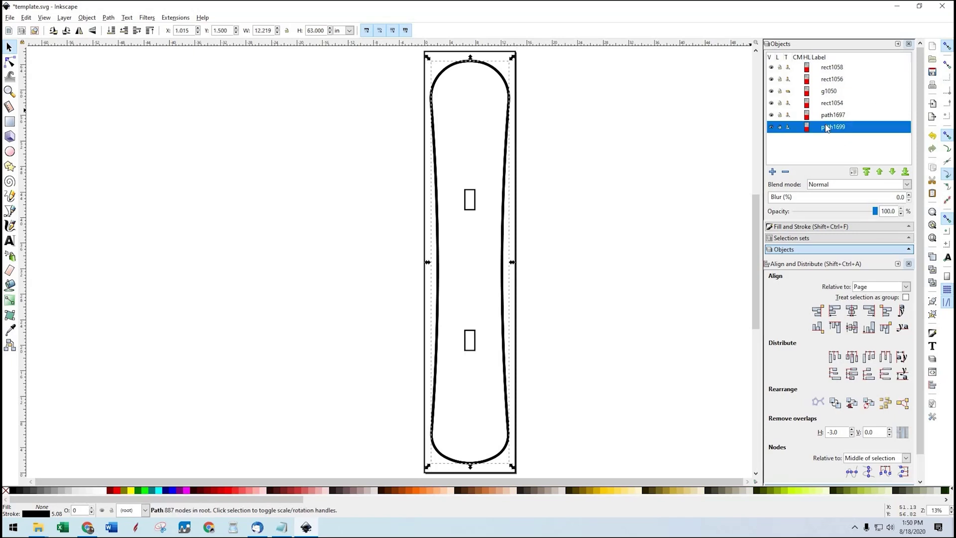
{"action": "left_click", "coordinate": [832, 115], "text": "shift"}
{"action": "key", "text": "ctrl+k"}
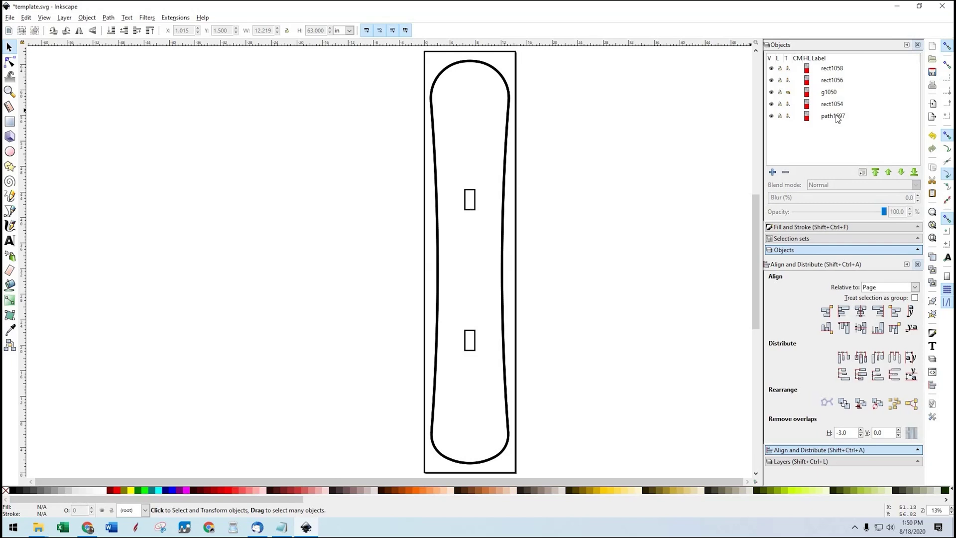
{"action": "key", "text": "Delete"}
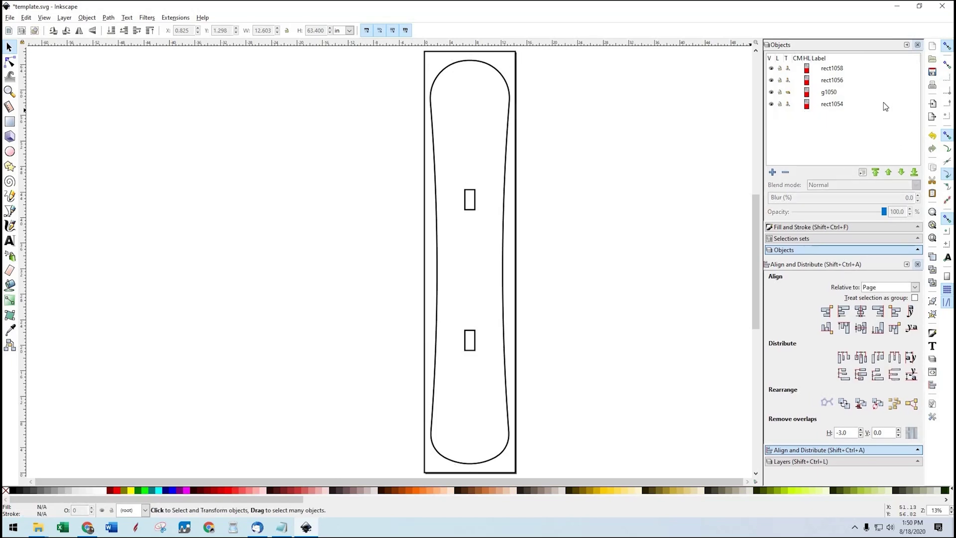
Delete the empty group g1050, recheck the remaining rectangles, and reselect the board outline
{"action": "left_click", "coordinate": [827, 94]}
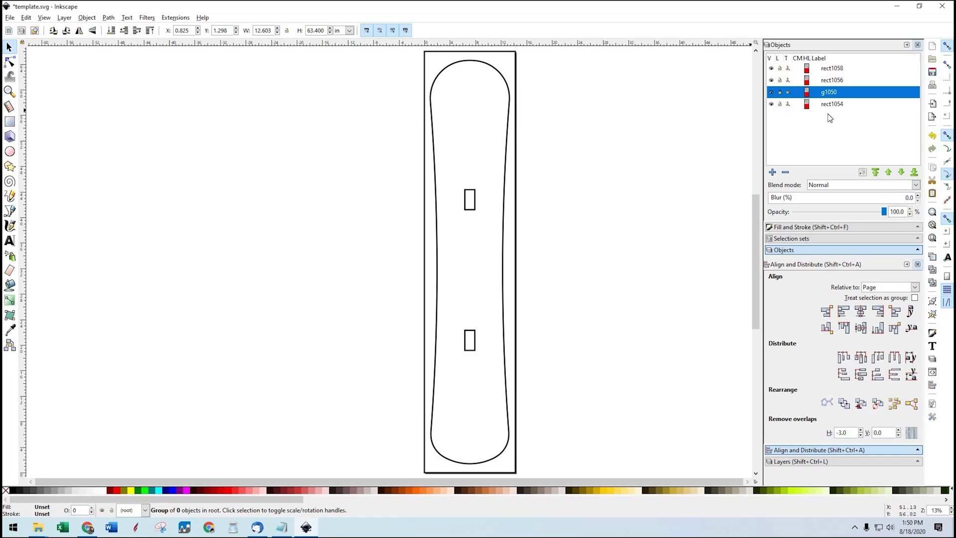
{"action": "key", "text": "Delete"}
{"action": "left_click", "coordinate": [837, 93]}
{"action": "left_click", "coordinate": [832, 81]}
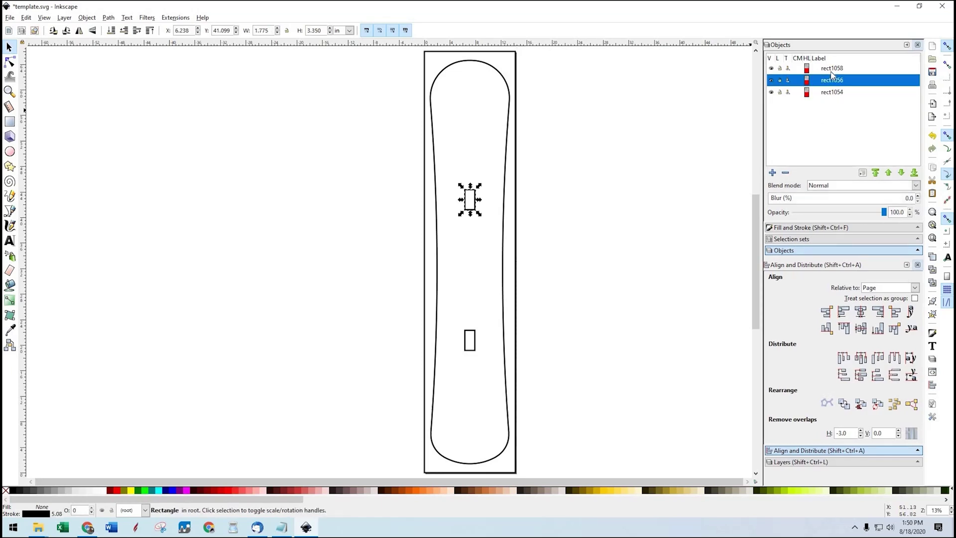
{"action": "left_click", "coordinate": [832, 69]}
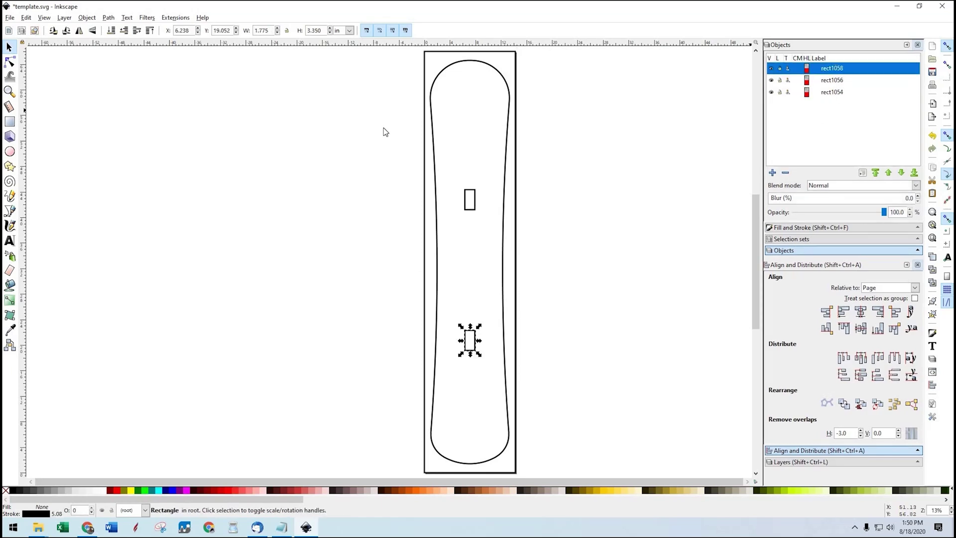
{"action": "left_click", "coordinate": [431, 145]}
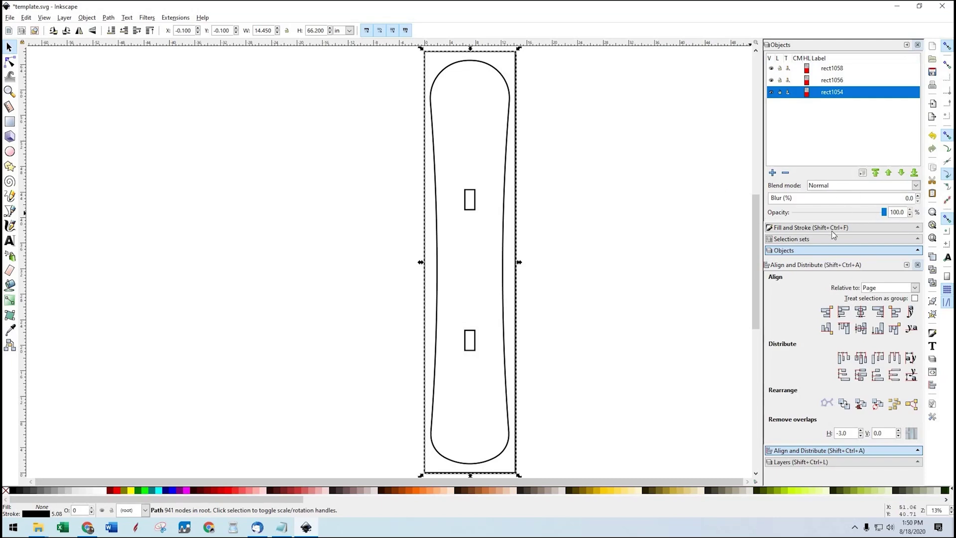
{"action": "left_click", "coordinate": [819, 229]}
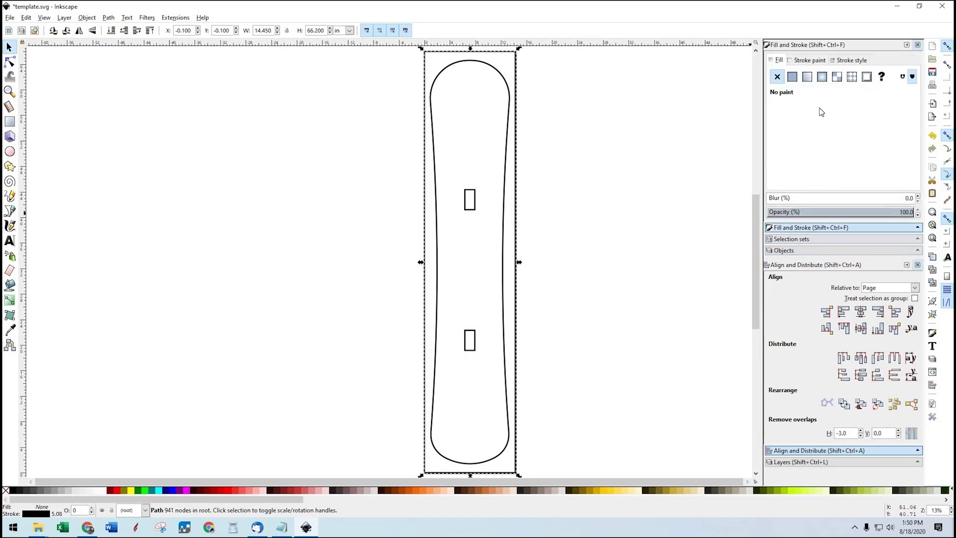
Fill the board shape with flat grey RGB 180,180,180 and remove its stroke
{"action": "left_click", "coordinate": [792, 76]}
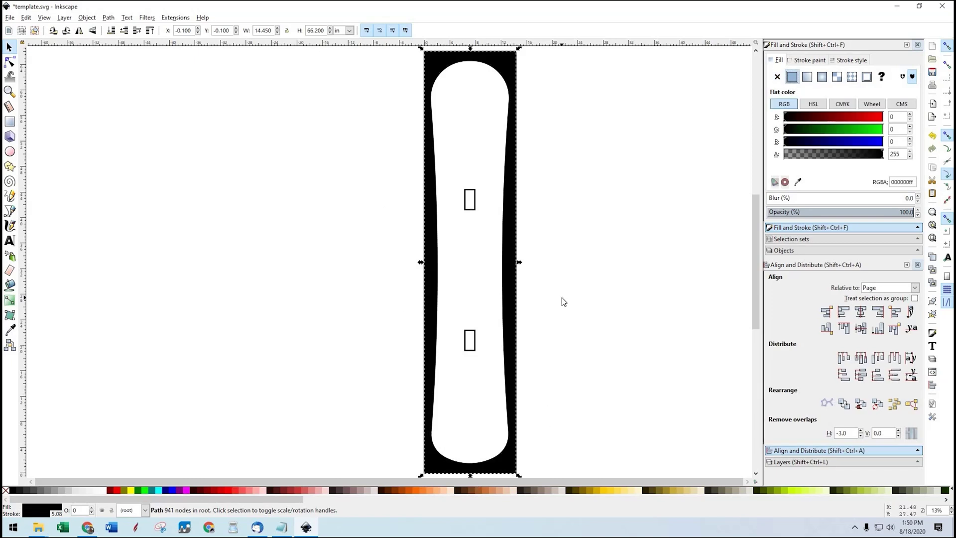
{"action": "double_click", "coordinate": [894, 116]}
{"action": "type", "text": "18"}
{"action": "key", "text": "Tab"}
{"action": "type", "text": "18"}
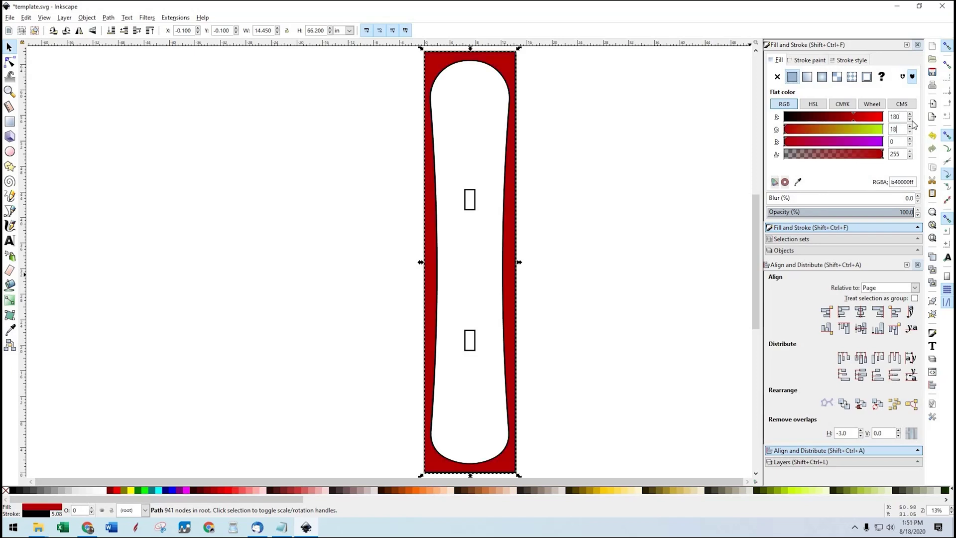
{"action": "type", "text": "0"}
{"action": "key", "text": "Tab"}
{"action": "type", "text": "180"}
{"action": "key", "text": "Tab"}
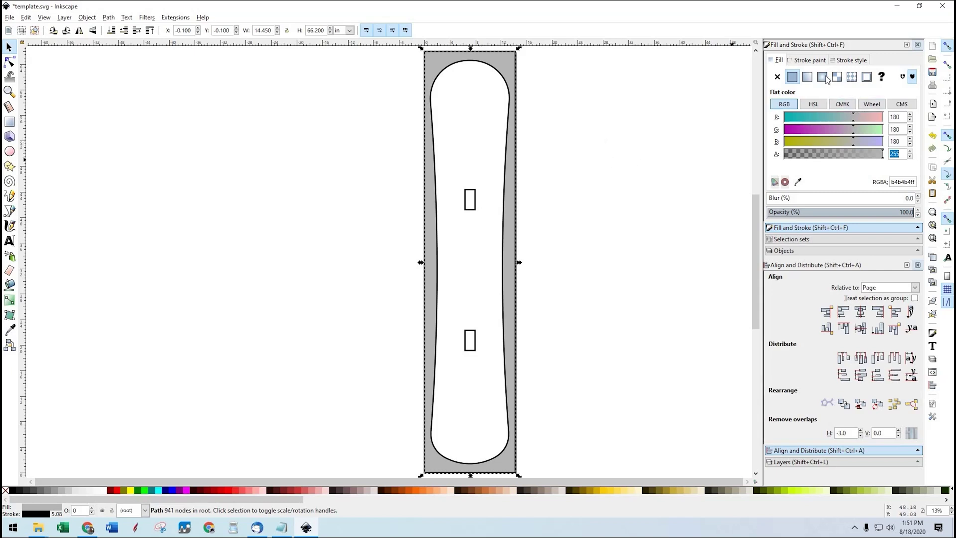
{"action": "left_click", "coordinate": [803, 62]}
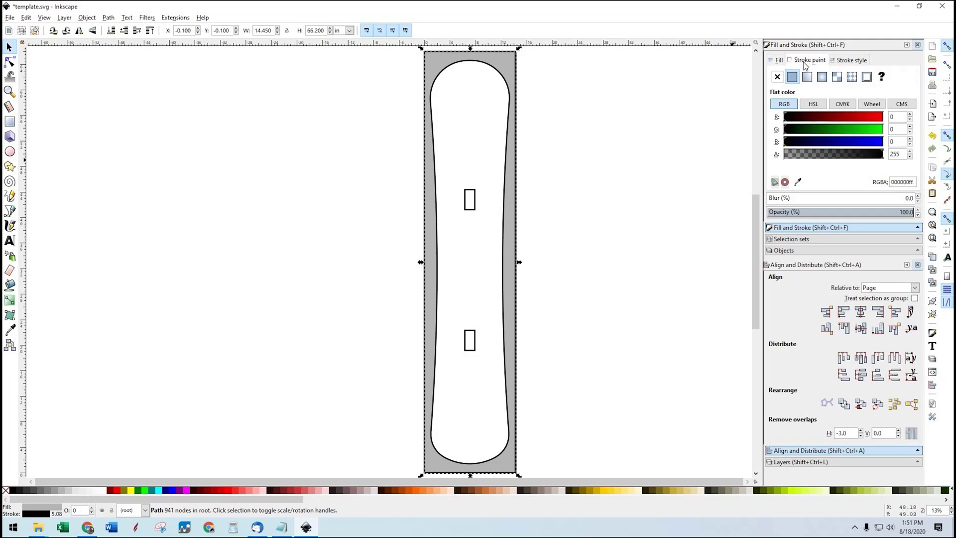
{"action": "left_click", "coordinate": [777, 77]}
Give both binding rectangles the same flat grey fill with no stroke
{"action": "left_click", "coordinate": [469, 207]}
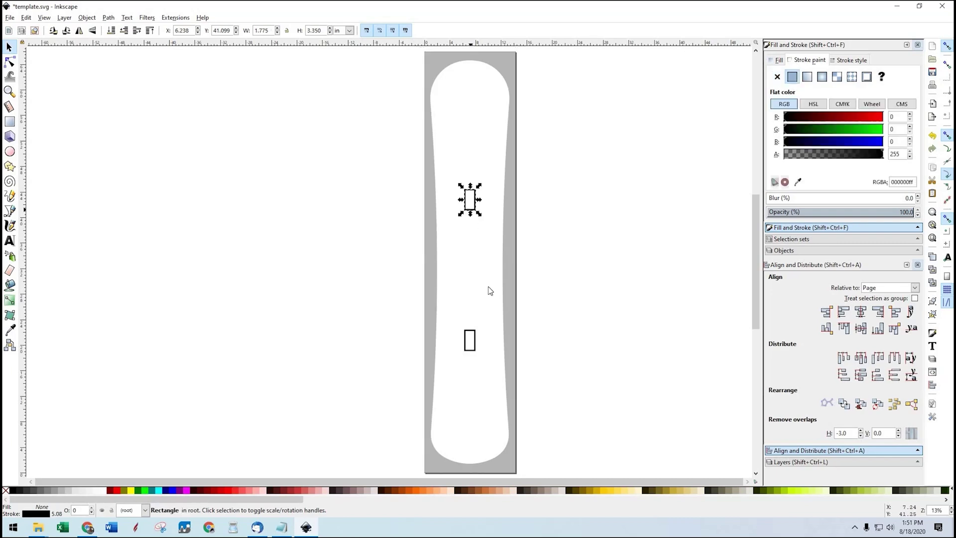
{"action": "left_click", "coordinate": [470, 334], "text": "shift"}
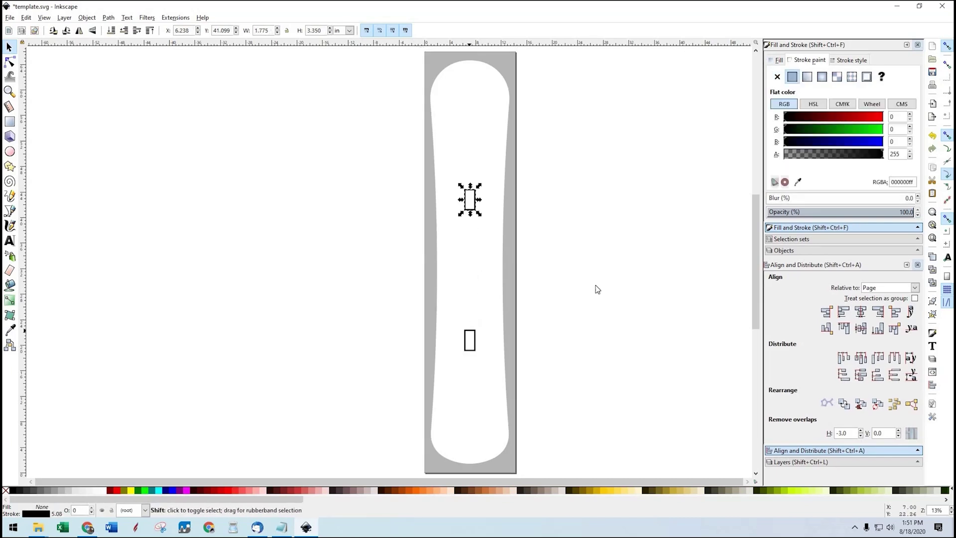
{"action": "left_click", "coordinate": [778, 61]}
{"action": "left_click", "coordinate": [791, 76]}
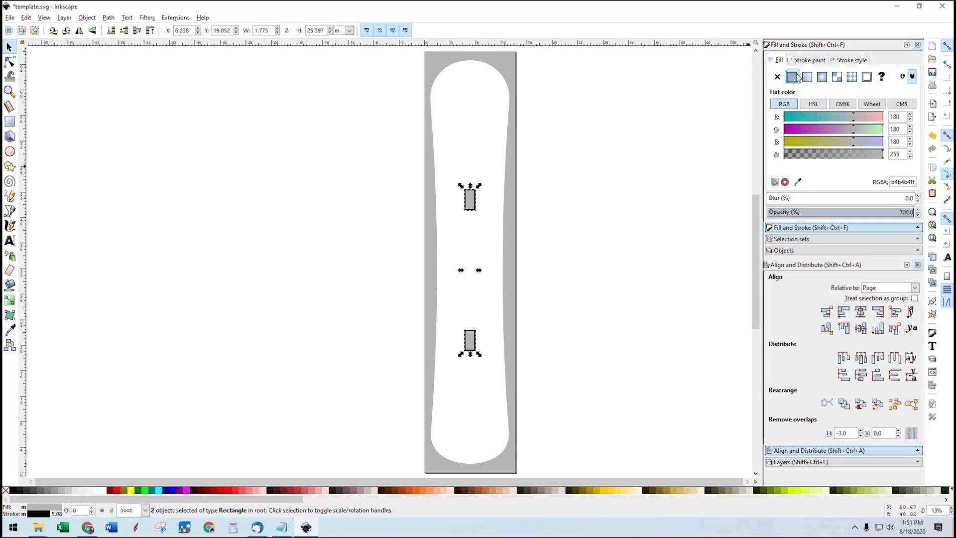
{"action": "left_click", "coordinate": [805, 59]}
{"action": "left_click", "coordinate": [629, 192]}
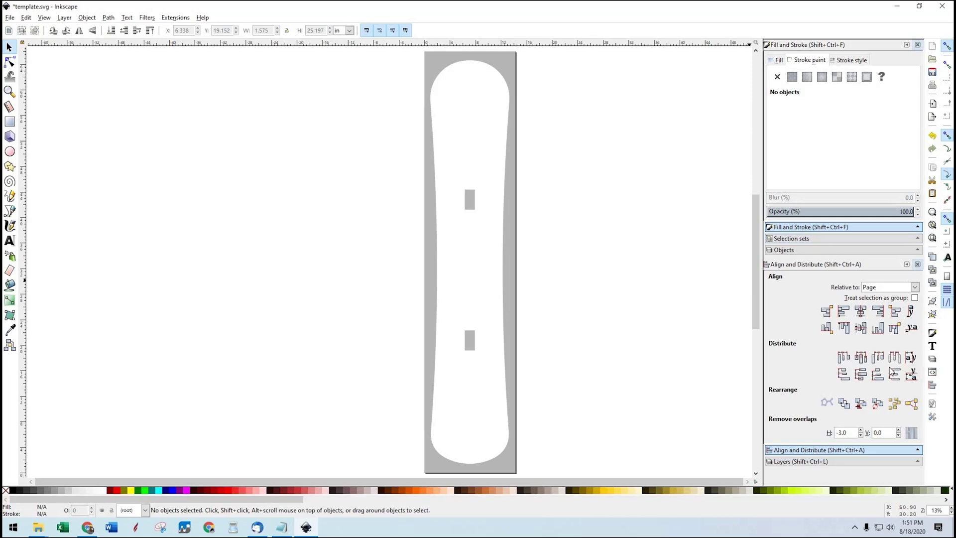
Cut all template objects and paste them into a new template layer
{"action": "left_click", "coordinate": [801, 468]}
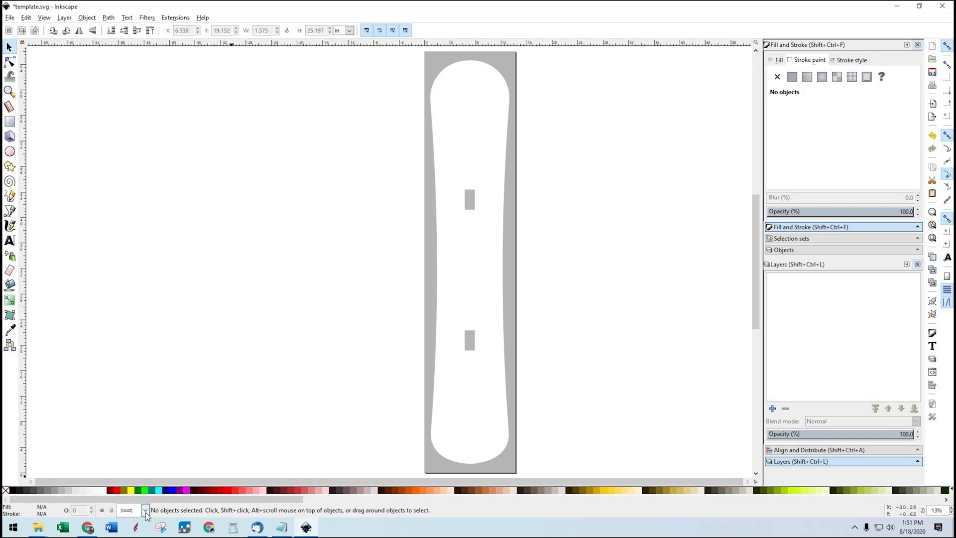
{"action": "left_click", "coordinate": [435, 294]}
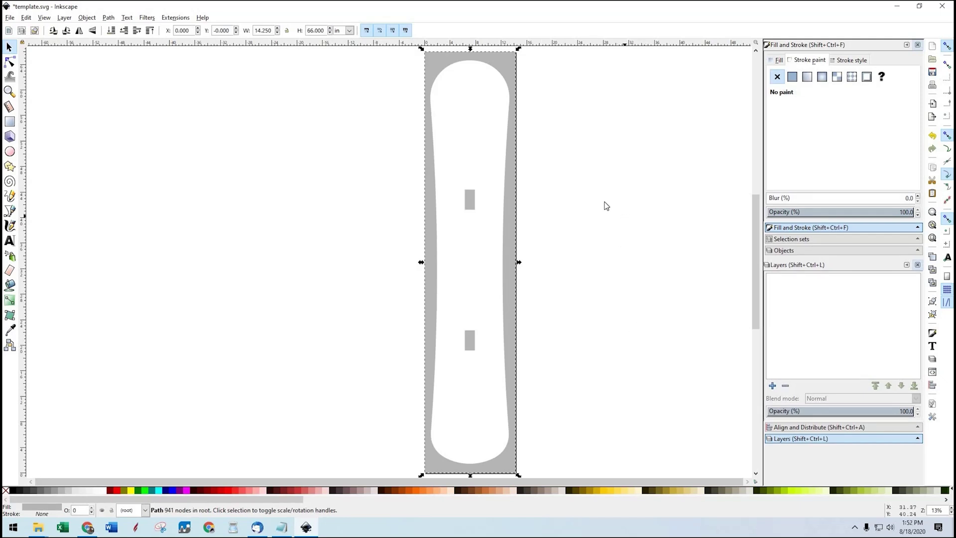
{"action": "key", "text": "ctrl"}
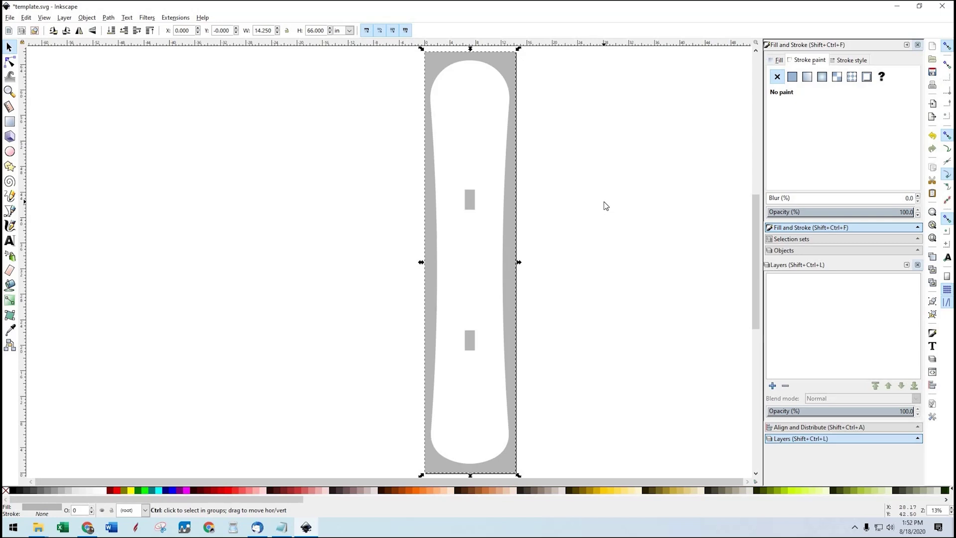
{"action": "key", "text": "ctrl+a"}
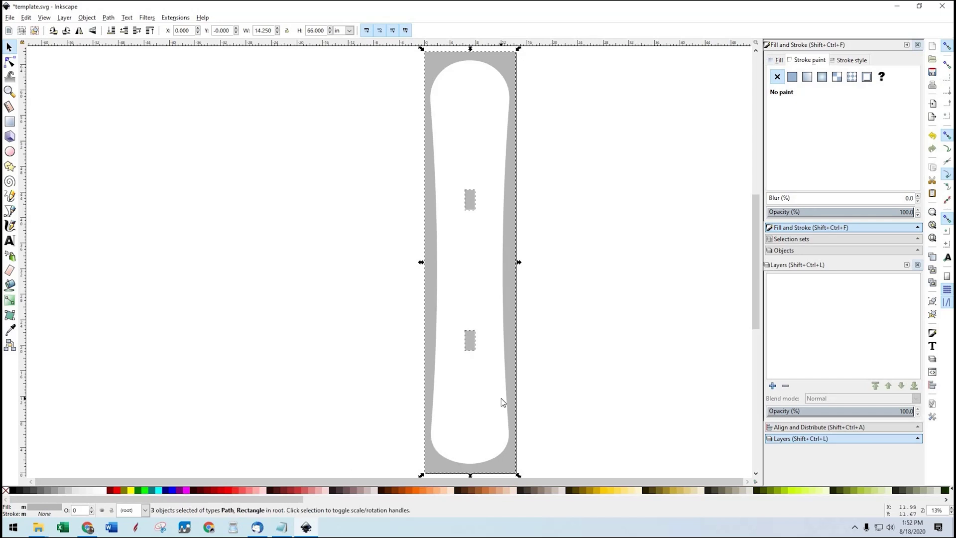
{"action": "key", "text": "ctrl"}
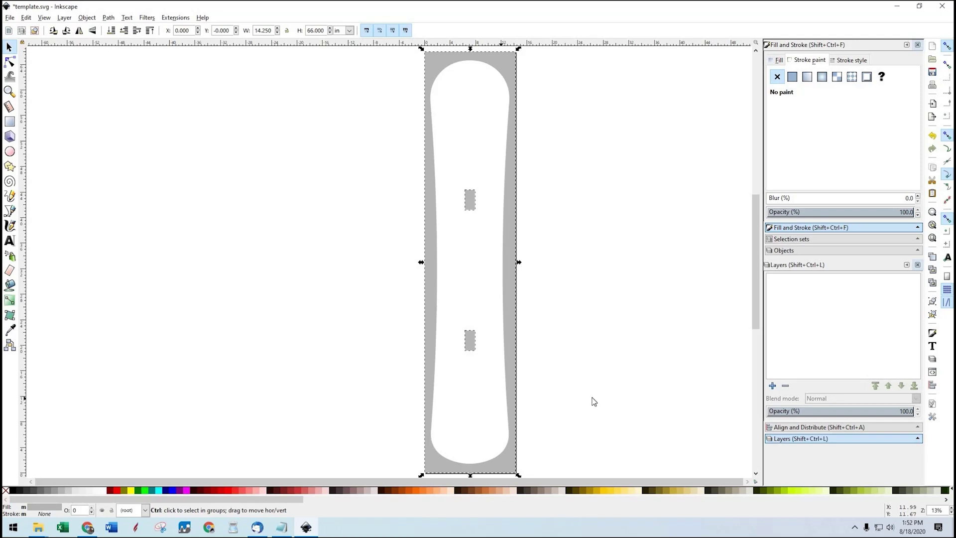
{"action": "key", "text": "ctrl+x"}
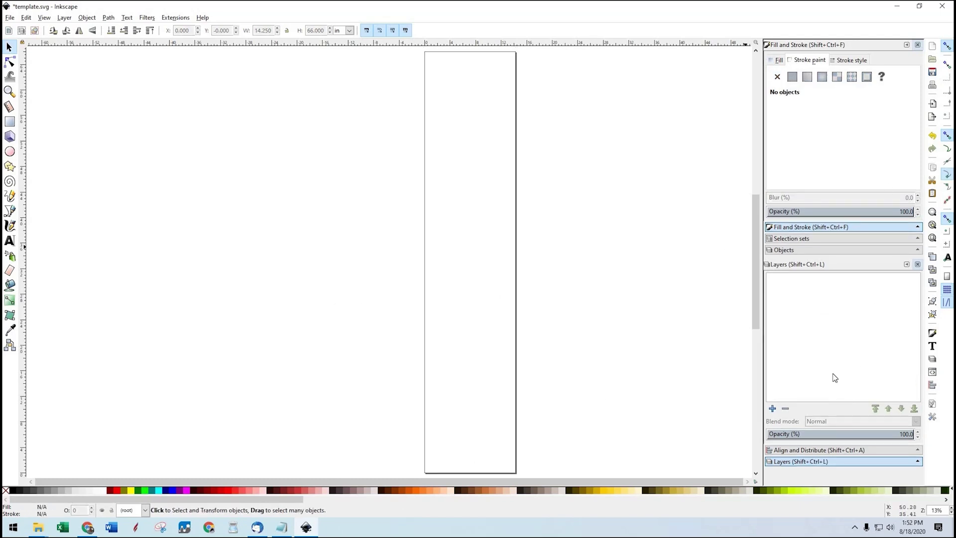
{"action": "left_click", "coordinate": [772, 409]}
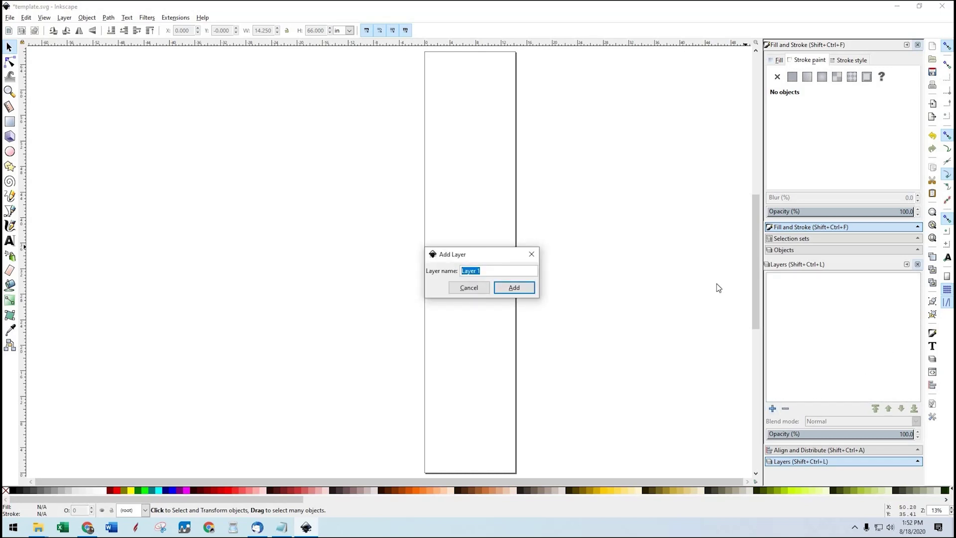
{"action": "type", "text": "t"}
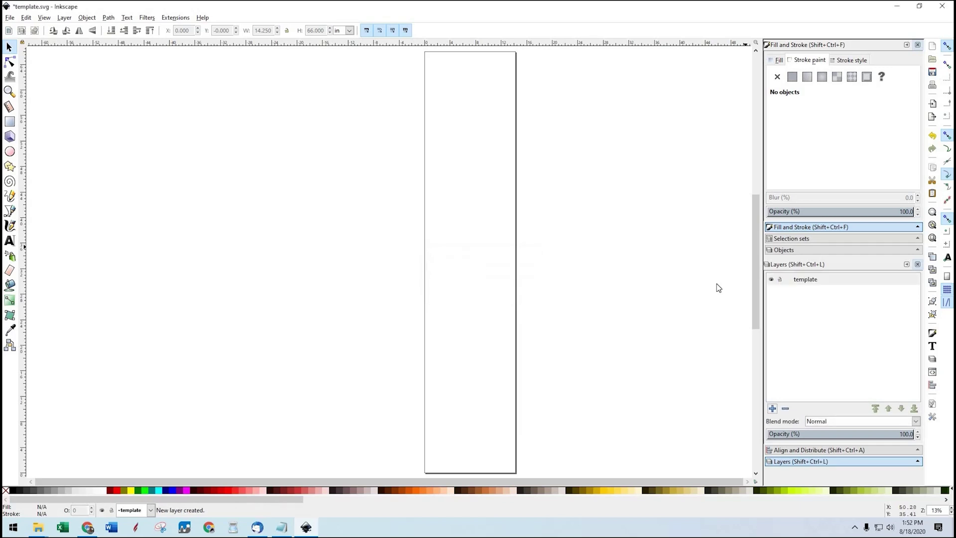
{"action": "left_click", "coordinate": [809, 279]}
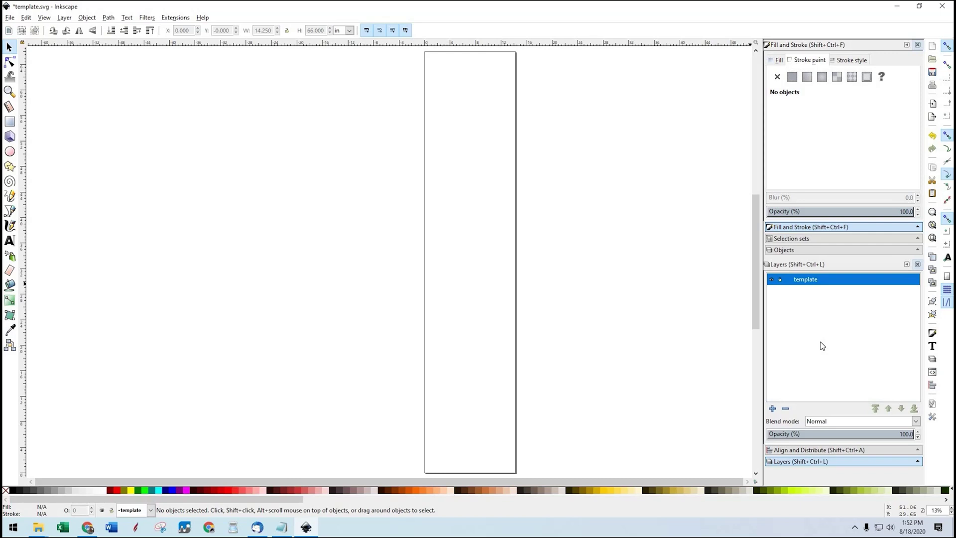
{"action": "key", "text": "ctrl+v"}
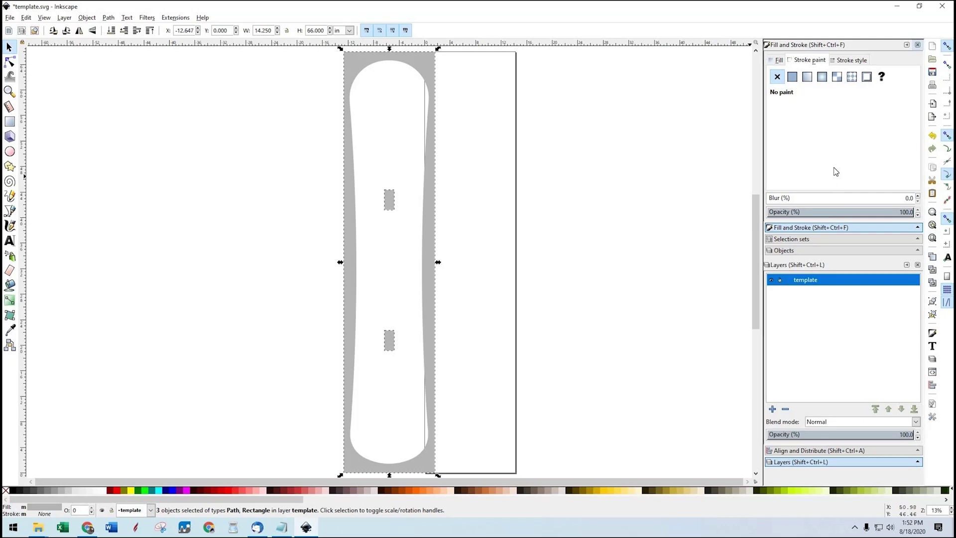
Centre the template on the page, undo the vertical centring, and group the three objects
{"action": "left_click", "coordinate": [818, 450]}
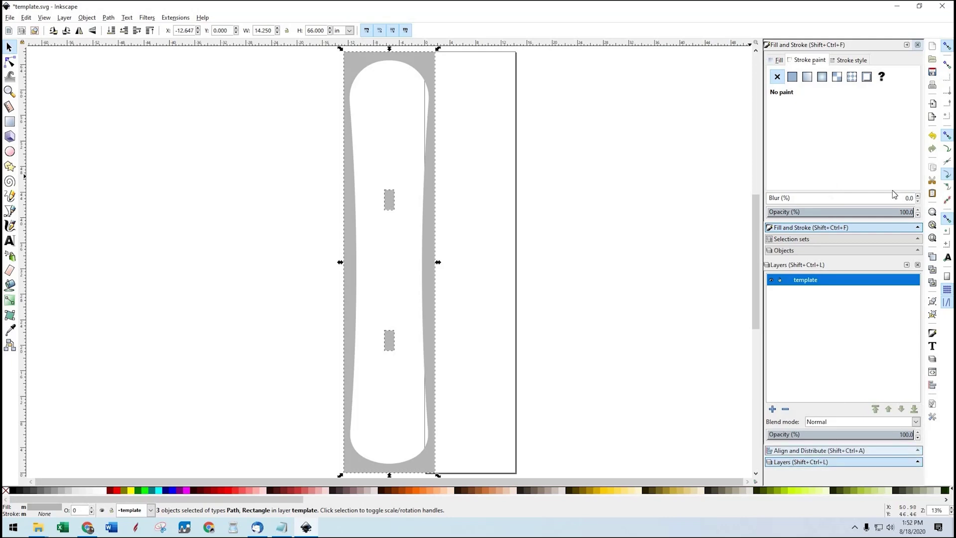
{"action": "left_click", "coordinate": [862, 313]}
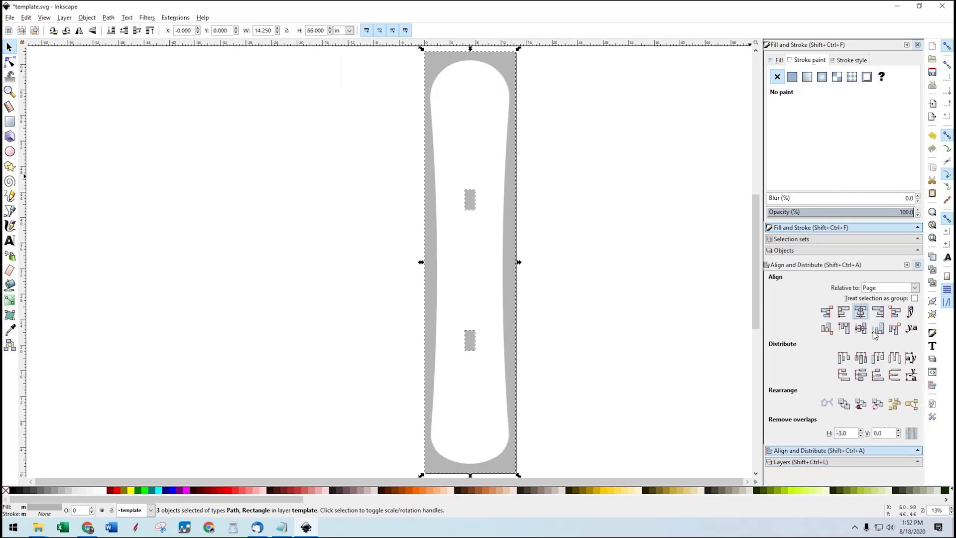
{"action": "left_click", "coordinate": [862, 329]}
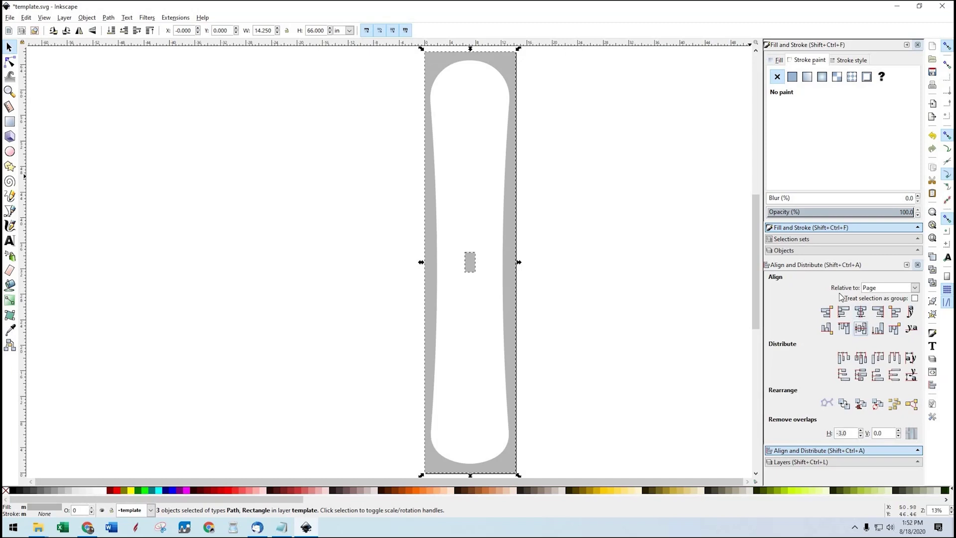
{"action": "key", "text": "ctrl+z"}
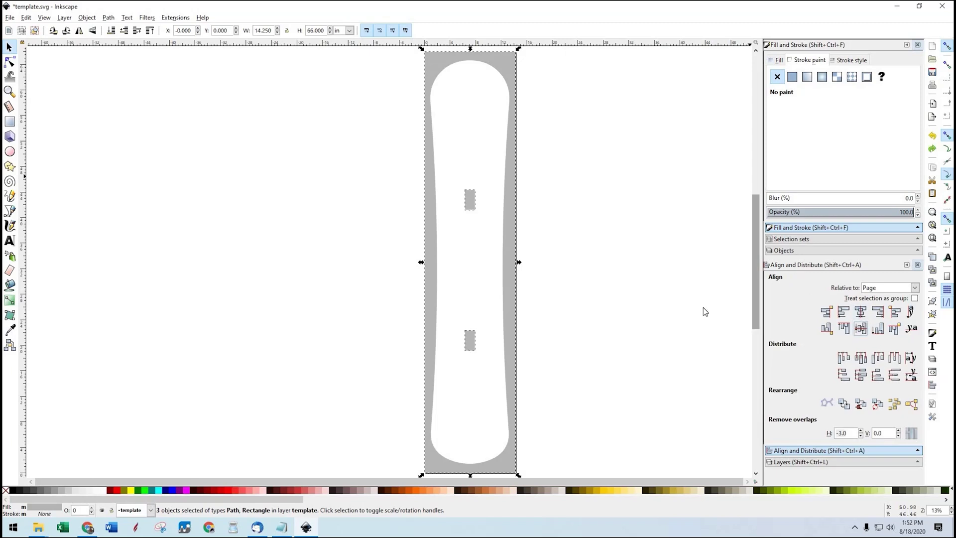
{"action": "left_click", "coordinate": [26, 18]}
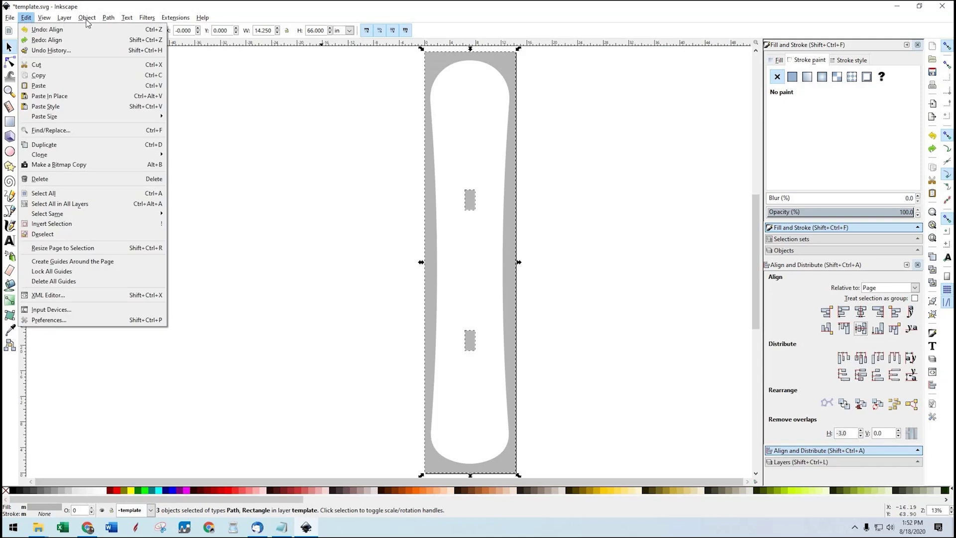
{"action": "mouse_move", "coordinate": [86, 20]}
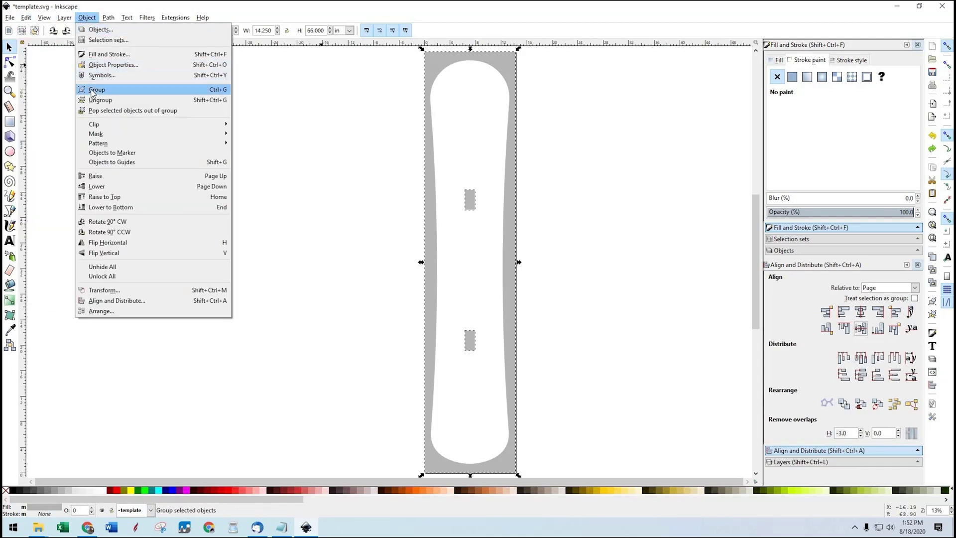
{"action": "key", "text": "Return"}
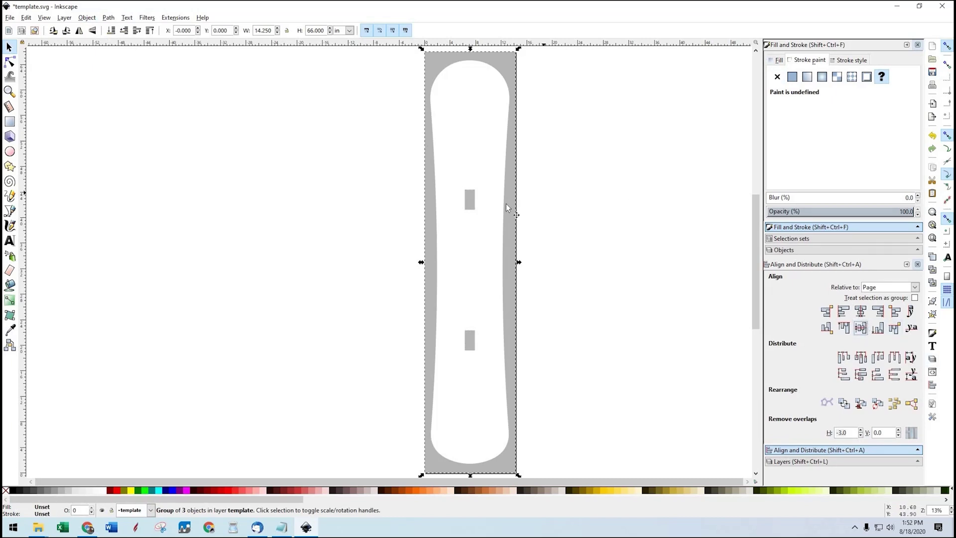
Recentre the board group horizontally and vertically on the page at 0, 0
{"action": "left_click_drag", "start_coordinate": [431, 81], "coordinate": [439, 98]}
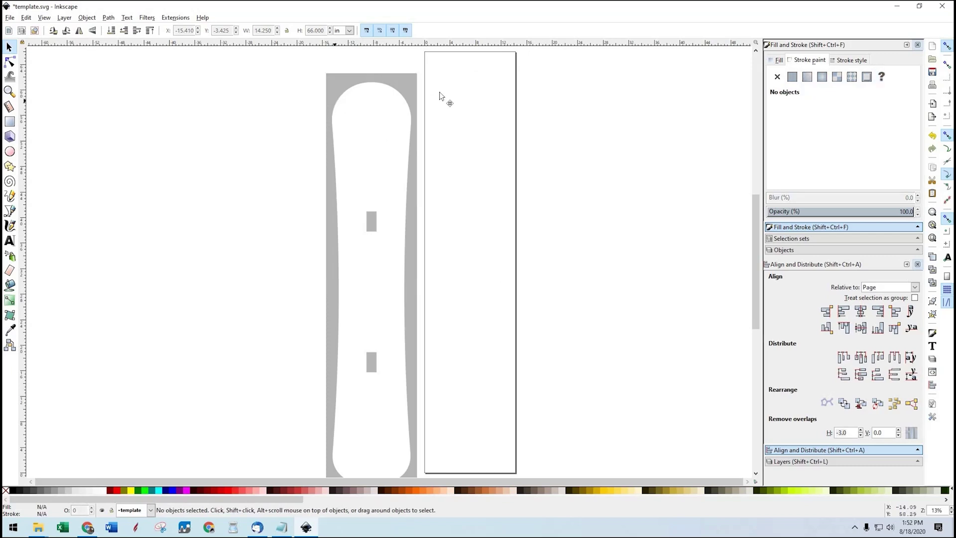
{"action": "left_click", "coordinate": [861, 311]}
{"action": "left_click", "coordinate": [861, 328]}
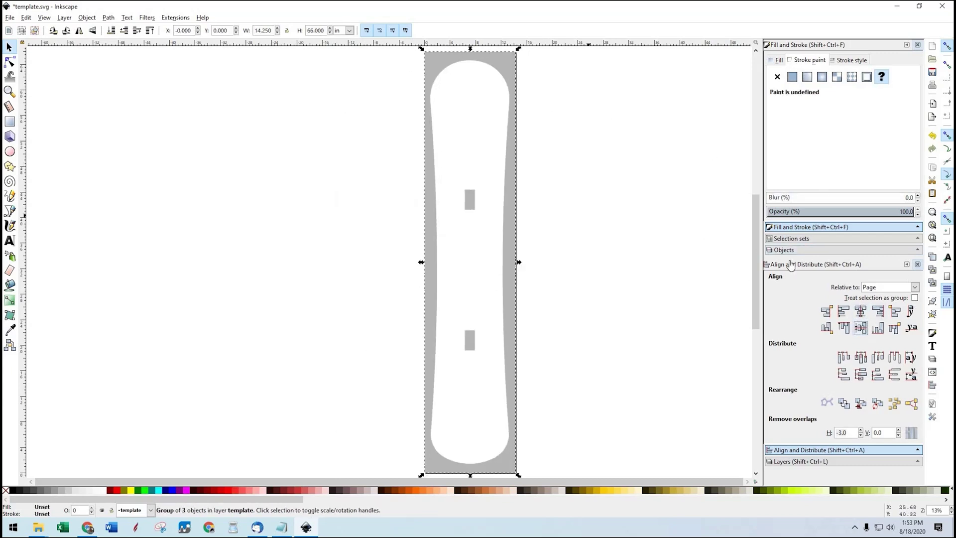
{"action": "left_click", "coordinate": [823, 461]}
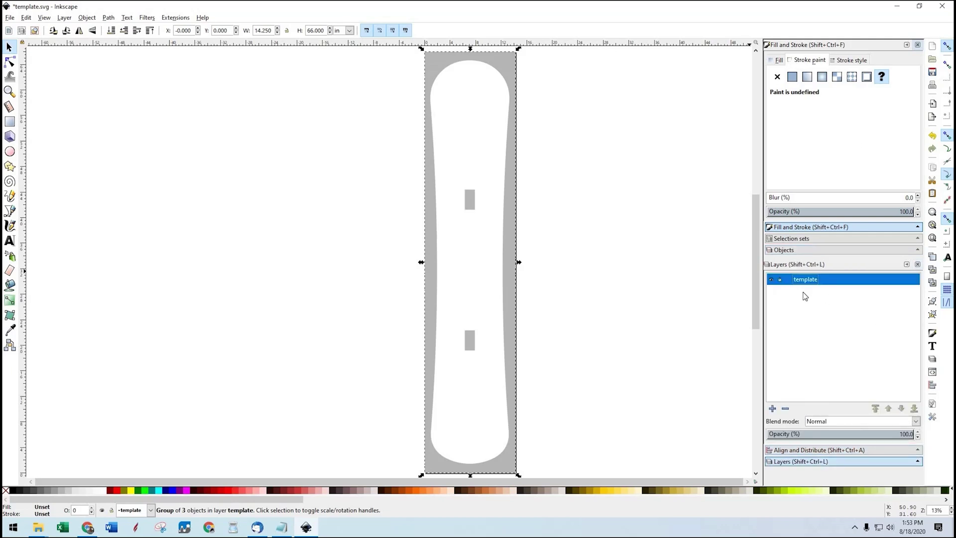
Clear the selection and create a new layer named 'graphic'
{"action": "left_click", "coordinate": [879, 347]}
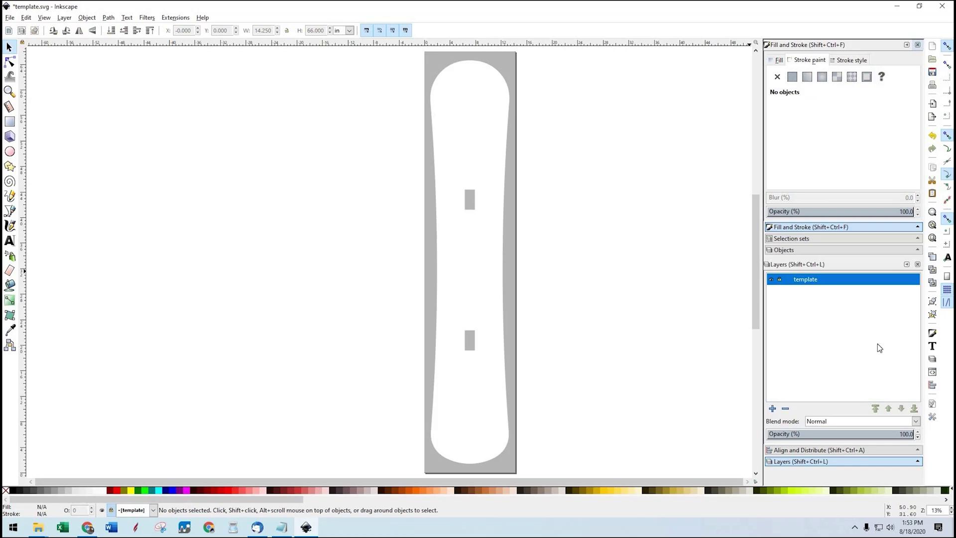
{"action": "left_click_drag", "start_coordinate": [507, 66], "coordinate": [412, 157]}
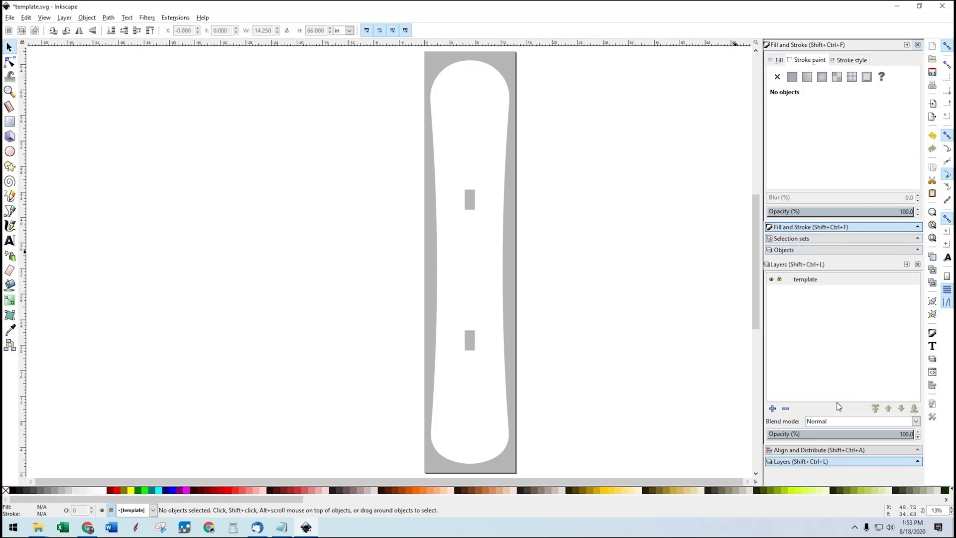
{"action": "left_click", "coordinate": [772, 408]}
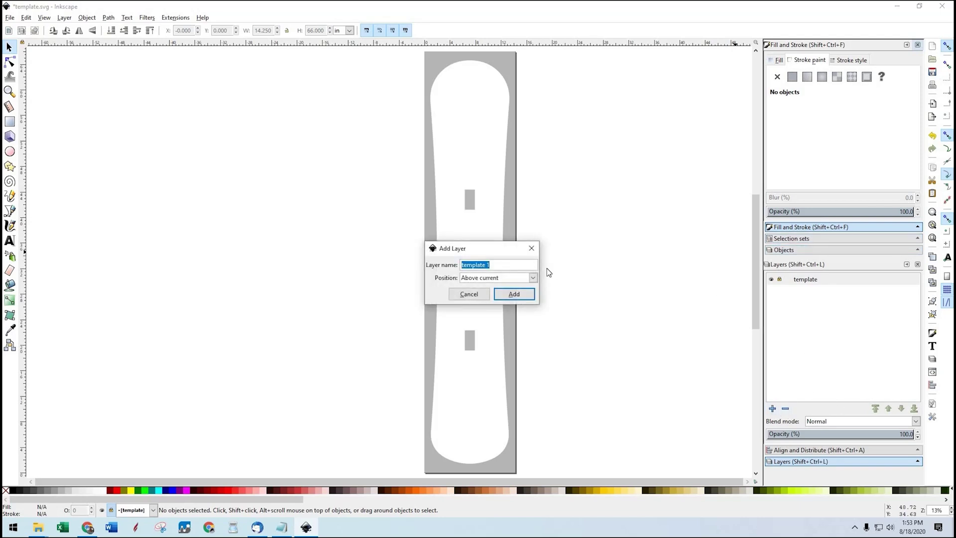
{"action": "type", "text": "graphic"}
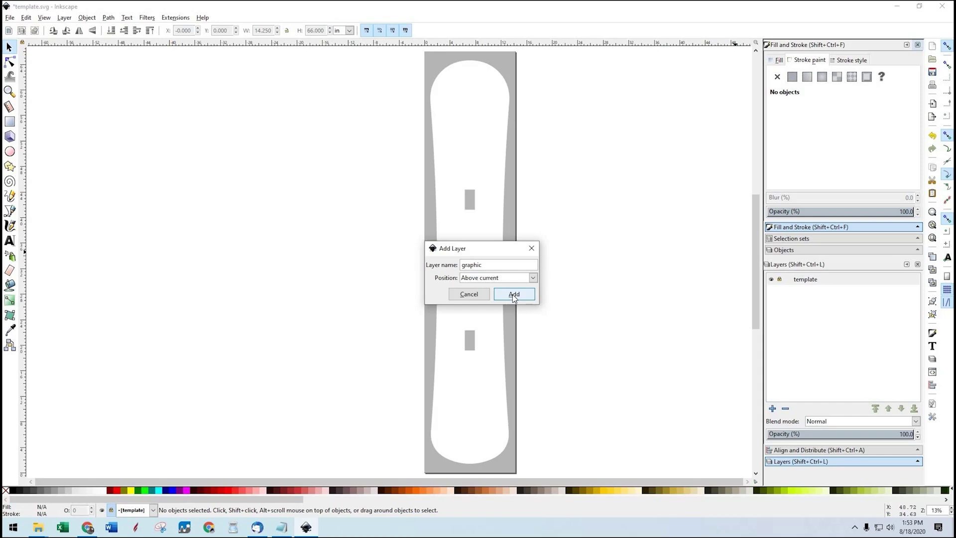
{"action": "left_click", "coordinate": [514, 296]}
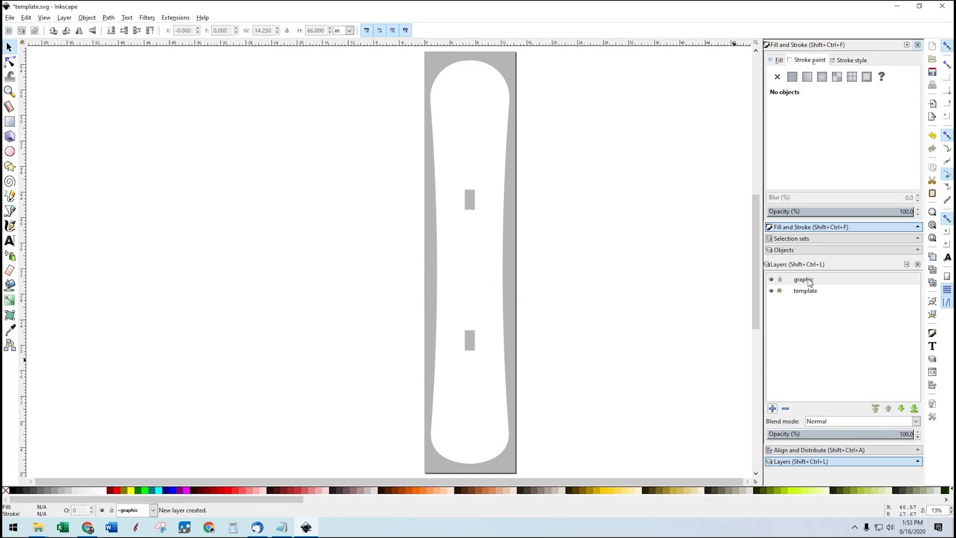
Move the graphic layer below the template layer in the layer stack
{"action": "left_click_drag", "start_coordinate": [810, 284], "coordinate": [839, 347]}
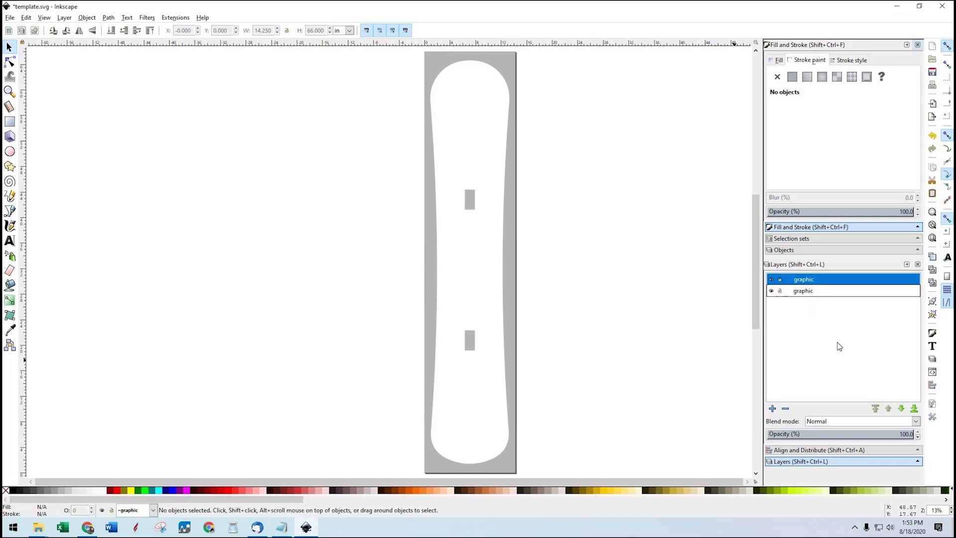
{"action": "left_click", "coordinate": [806, 291]}
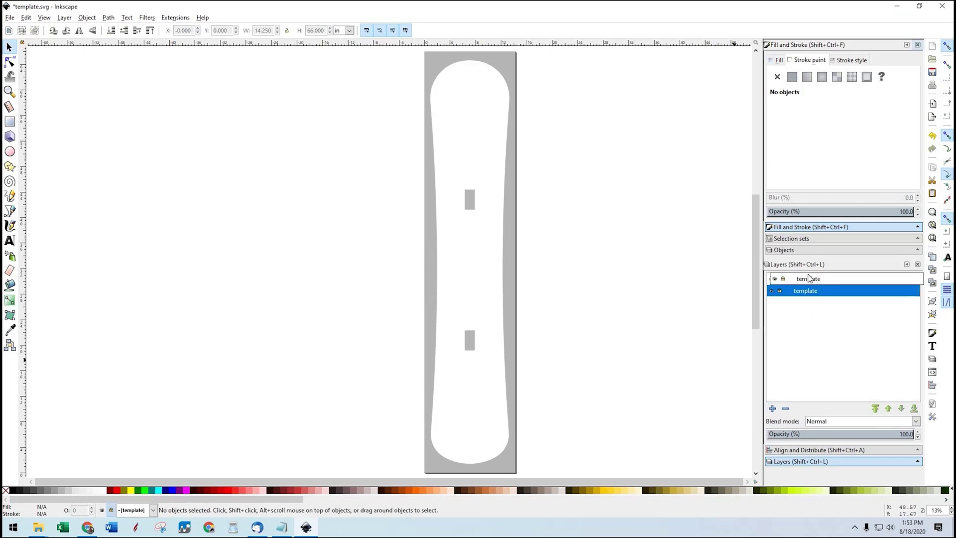
{"action": "left_click_drag", "start_coordinate": [806, 283], "coordinate": [806, 303]}
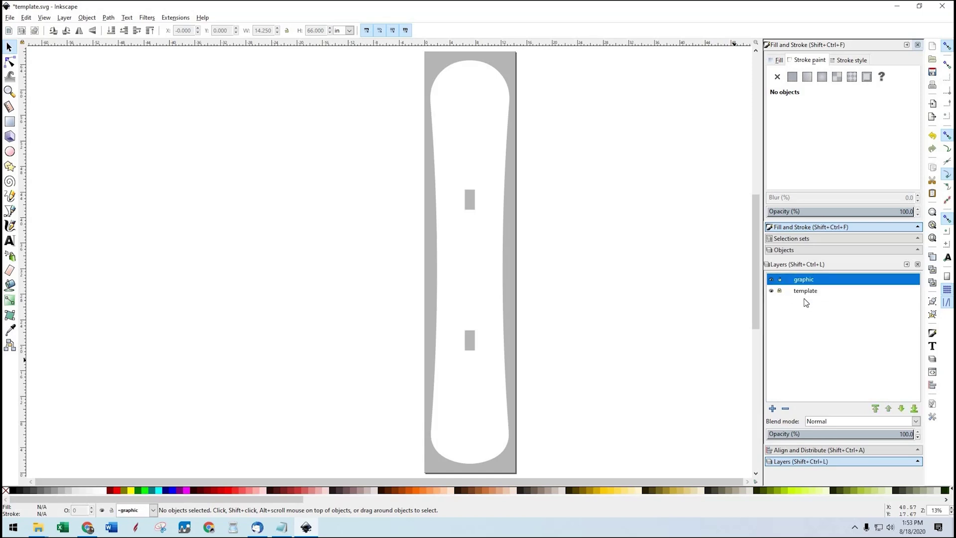
{"action": "left_click", "coordinate": [901, 409]}
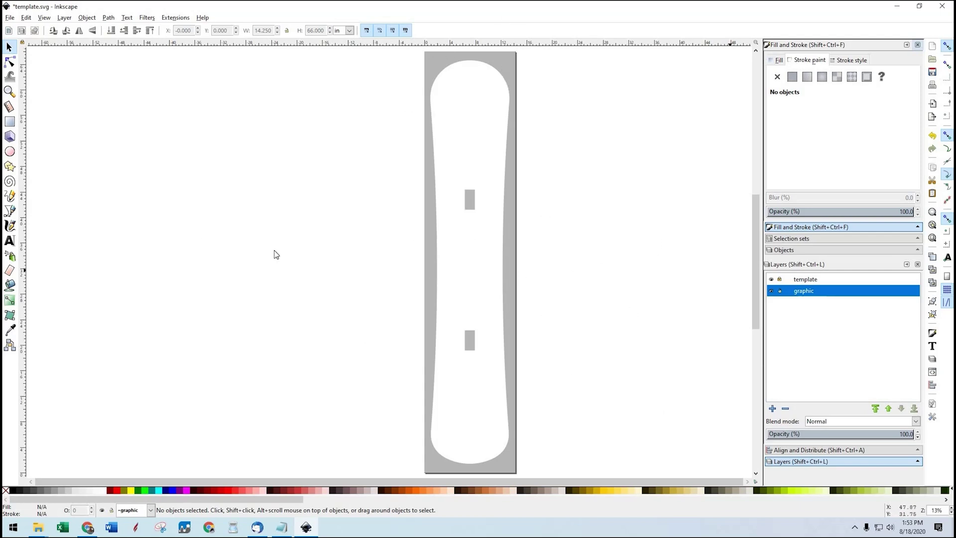
Import AdobeStock_61360968 [Converted].svg from Documents > demo video into the graphic layer
{"action": "left_click", "coordinate": [772, 280]}
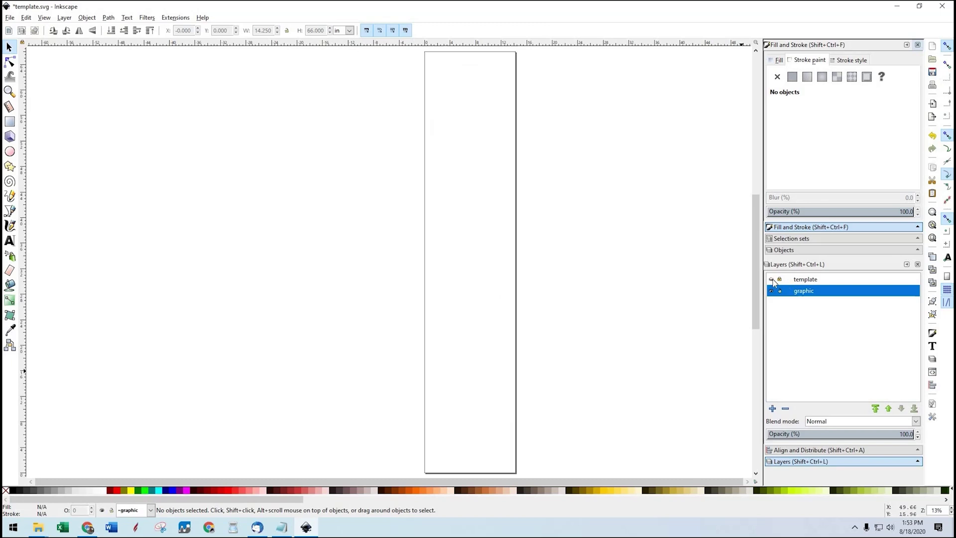
{"action": "left_click", "coordinate": [771, 279]}
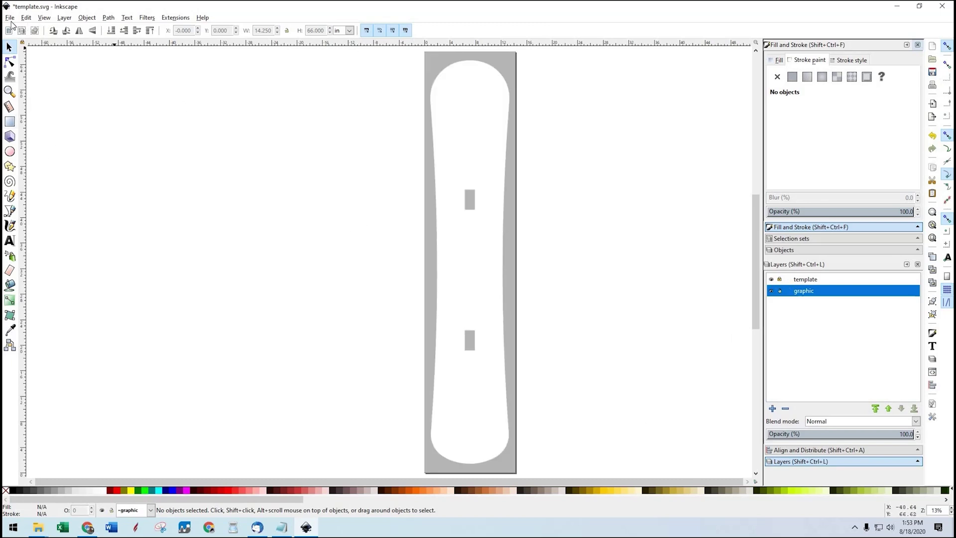
{"action": "left_click", "coordinate": [10, 18]}
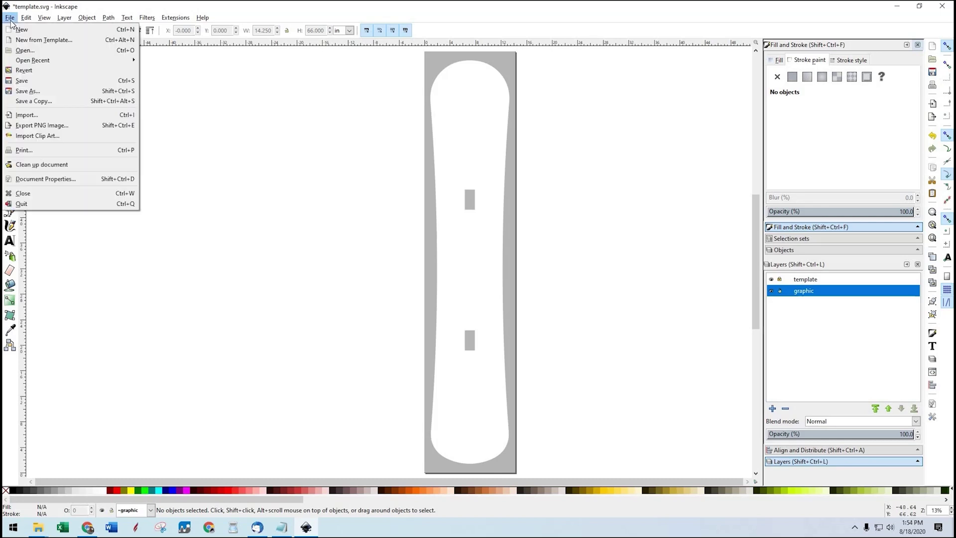
{"action": "key", "text": "Return"}
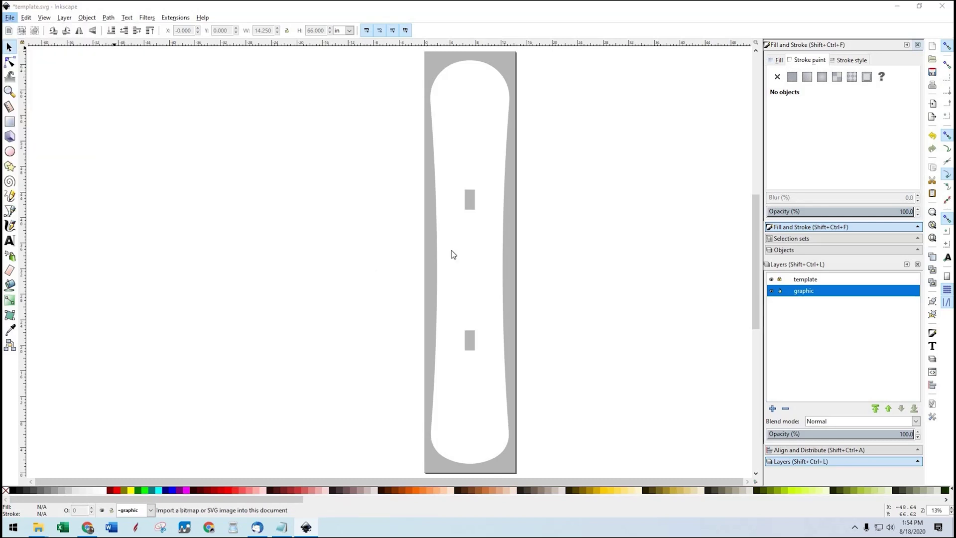
{"action": "left_click", "coordinate": [180, 36]}
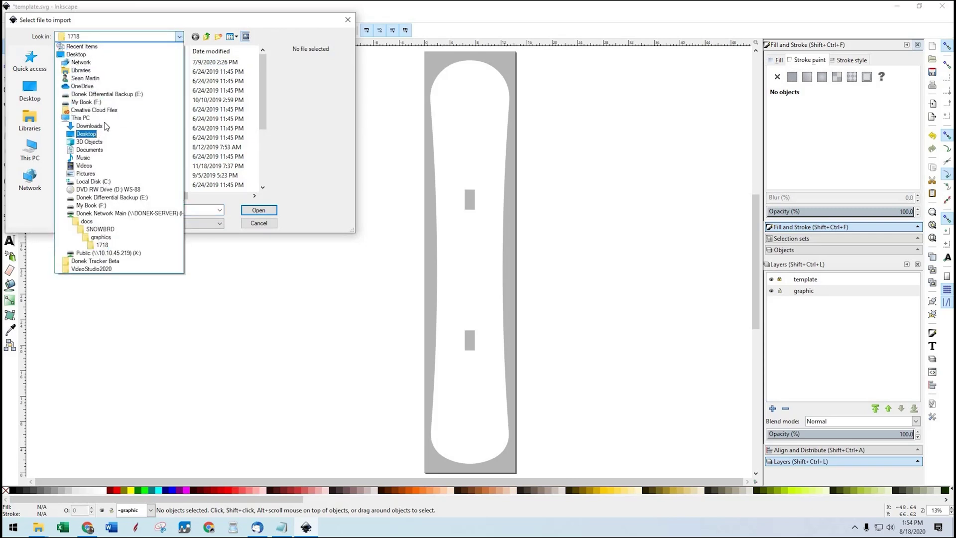
{"action": "left_click", "coordinate": [117, 151]}
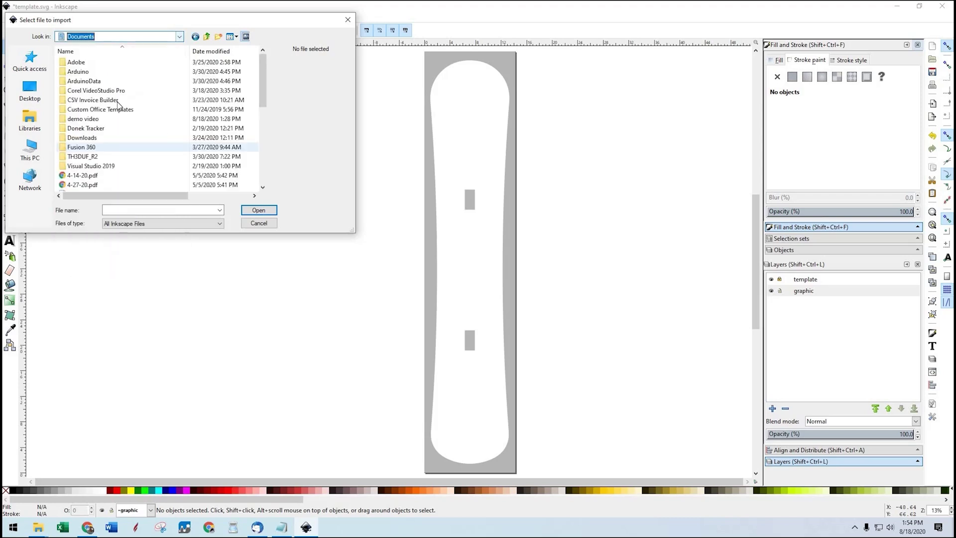
{"action": "double_click", "coordinate": [93, 120]}
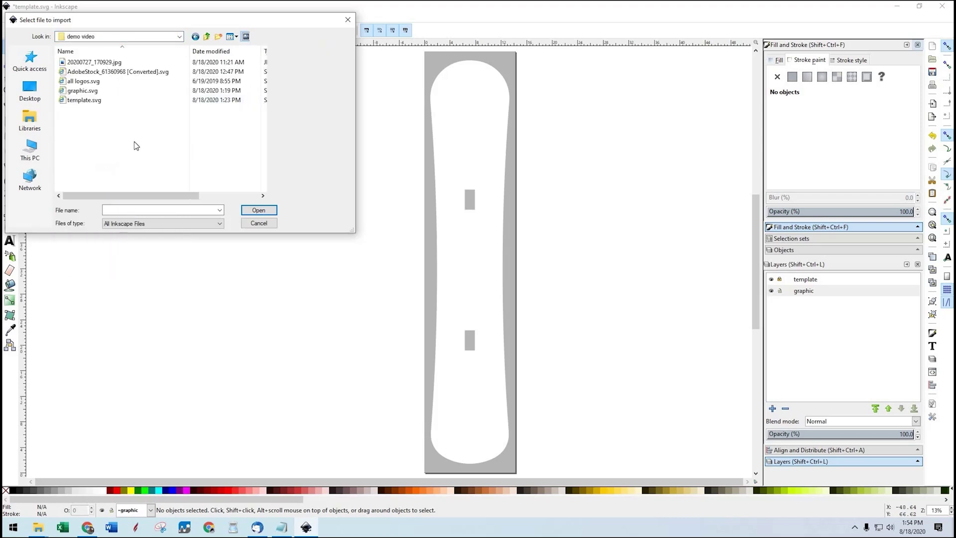
{"action": "double_click", "coordinate": [111, 71]}
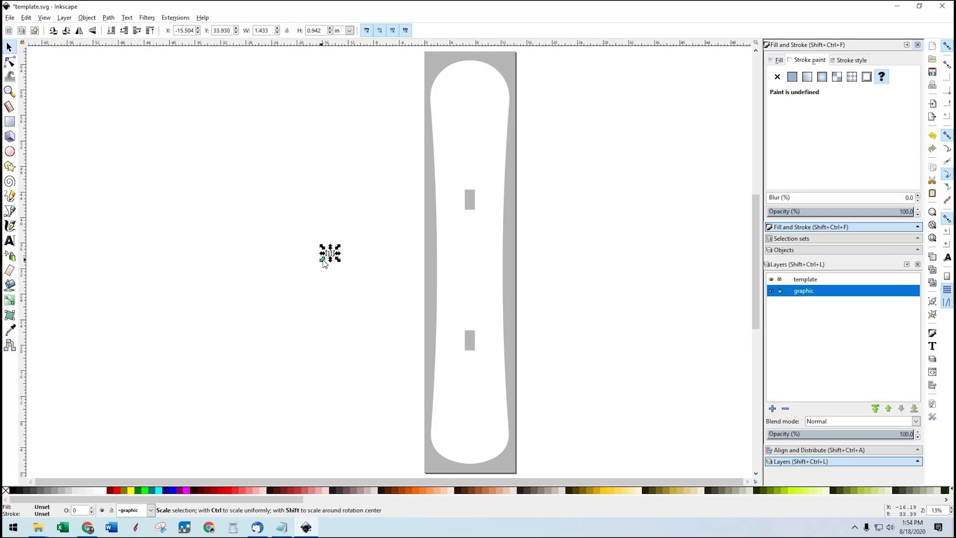
Enlarge the tiki artwork, move it left of the board, and ungroup it into eight figures
{"action": "left_click_drag", "start_coordinate": [322, 259], "coordinate": [177, 394]}
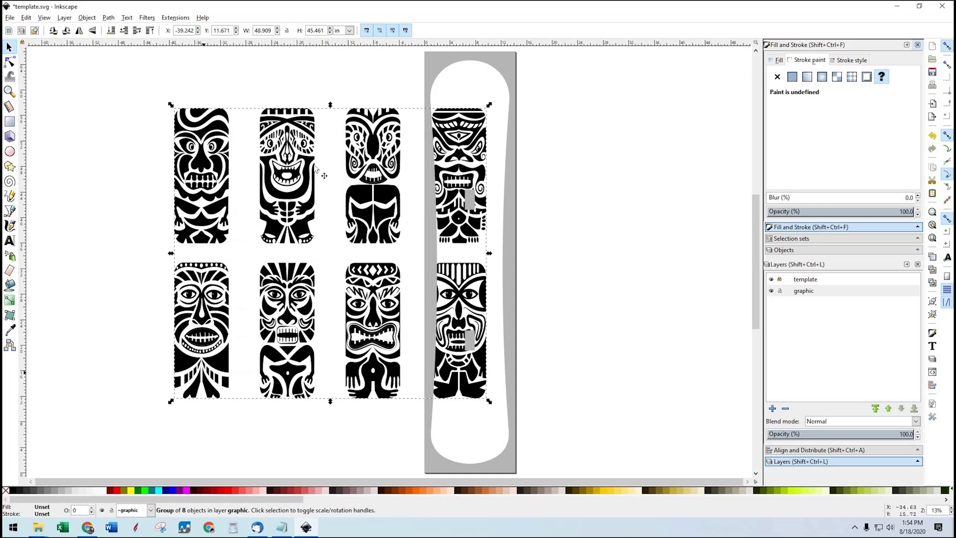
{"action": "left_click_drag", "start_coordinate": [286, 175], "coordinate": [181, 169]}
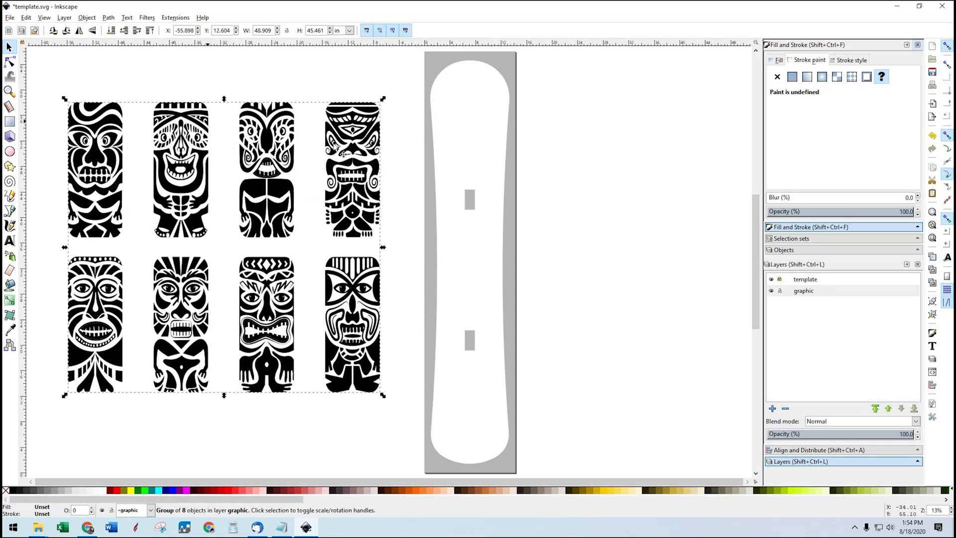
{"action": "left_click", "coordinate": [311, 180]}
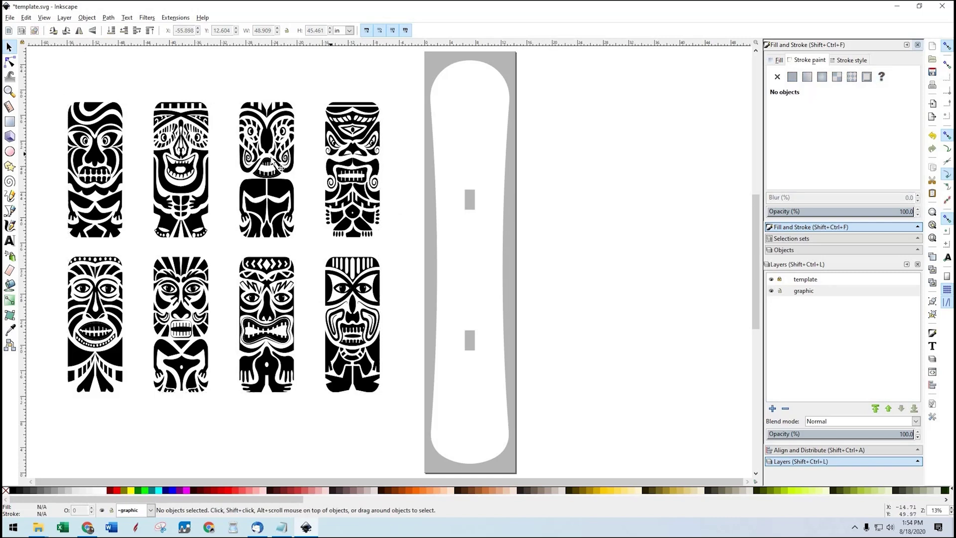
{"action": "left_click", "coordinate": [338, 209]}
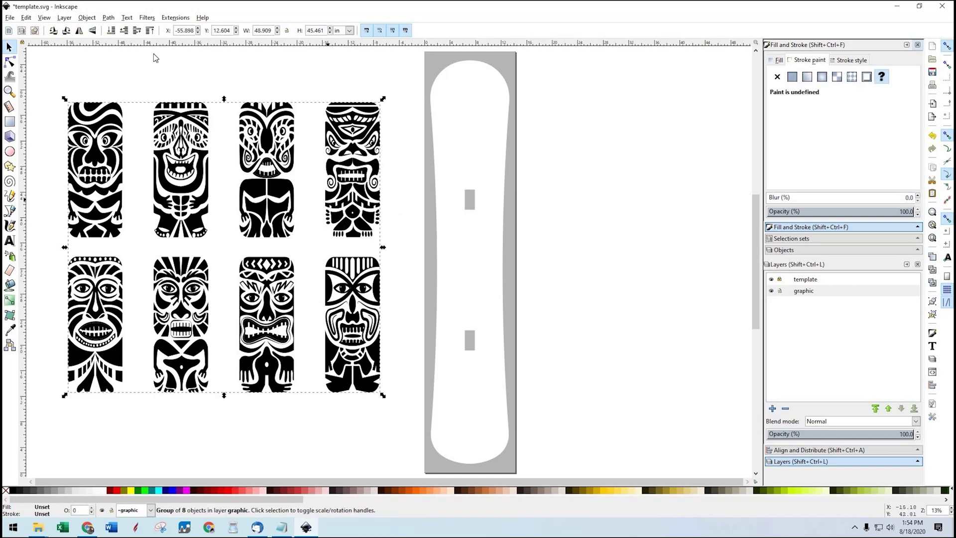
{"action": "left_click", "coordinate": [87, 18]}
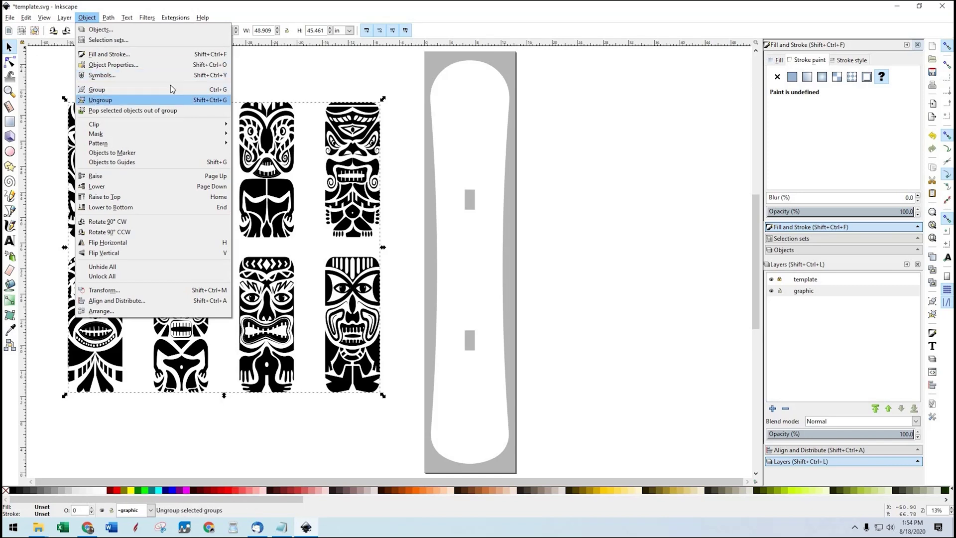
{"action": "left_click", "coordinate": [226, 91]}
{"action": "key", "text": "Escape"}
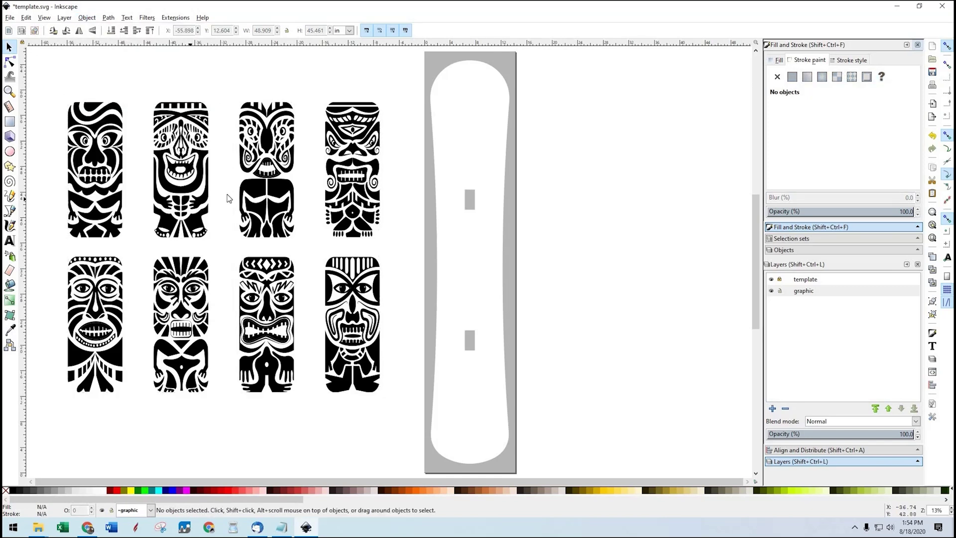
Nudge the second tiki into line, then shrink all eight tiki figures together
{"action": "left_click", "coordinate": [206, 190]}
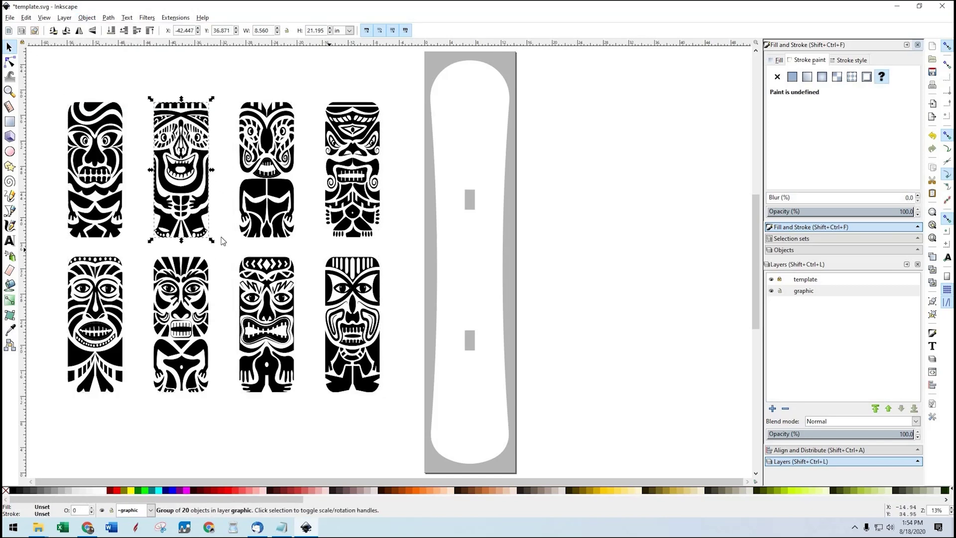
{"action": "mouse_move", "coordinate": [190, 194]}
{"action": "left_mouse_down"}
{"action": "mouse_move", "coordinate": [482, 277]}
{"action": "mouse_move", "coordinate": [241, 197]}
{"action": "mouse_move", "coordinate": [195, 194]}
{"action": "left_mouse_up"}
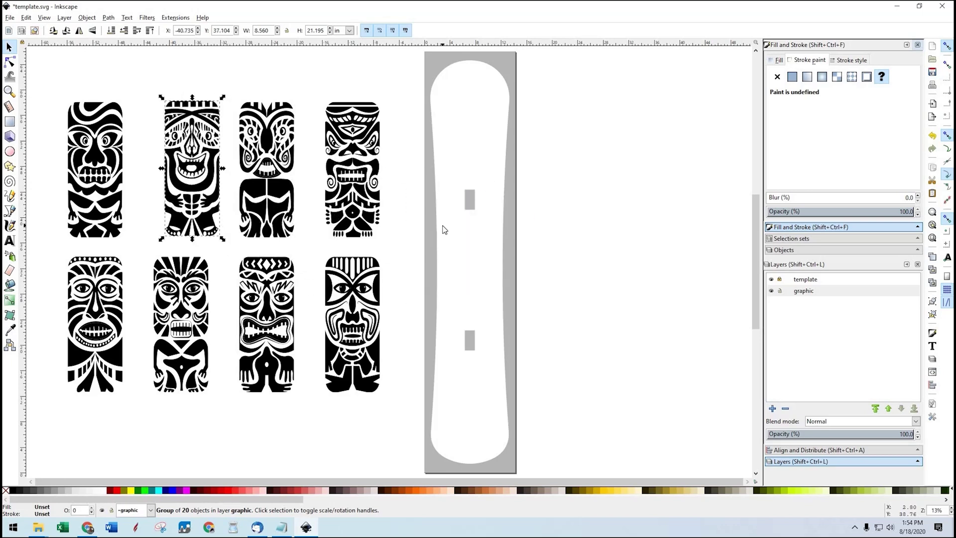
{"action": "key", "text": "ctrl+a"}
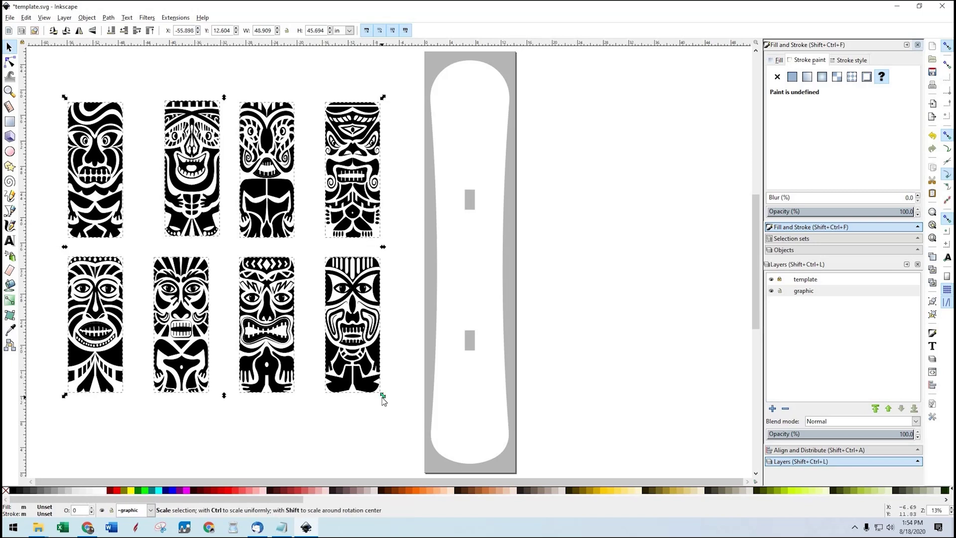
{"action": "left_click_drag", "start_coordinate": [381, 393], "coordinate": [360, 371]}
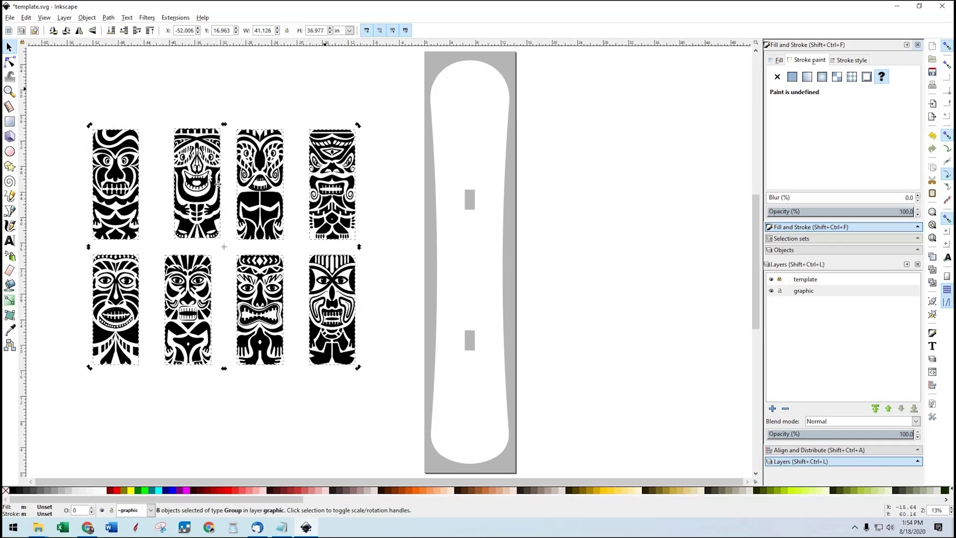
{"action": "key", "text": "Escape"}
{"action": "left_click", "coordinate": [216, 186]}
Drag four tiki figures from the rows onto the snowboard, one above another
{"action": "left_click_drag", "start_coordinate": [216, 187], "coordinate": [489, 269]}
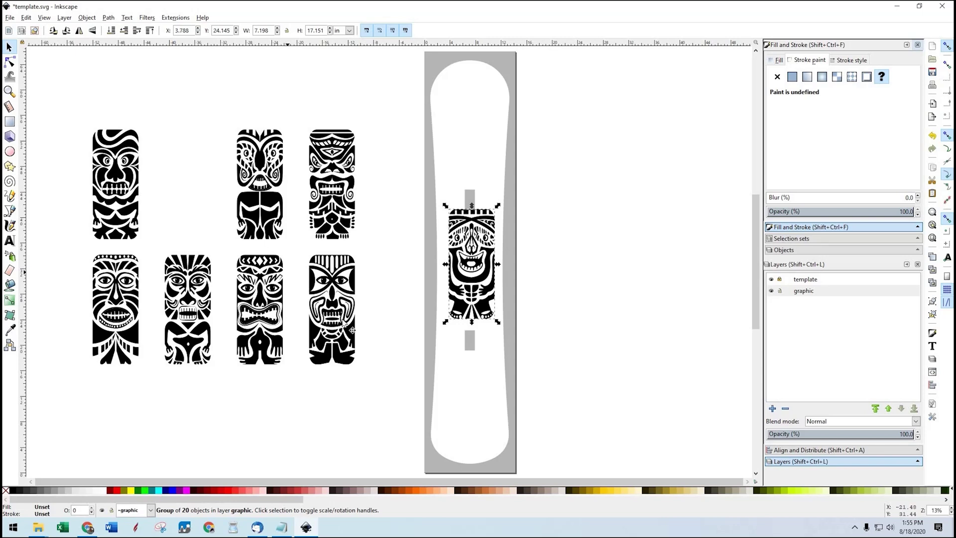
{"action": "left_click_drag", "start_coordinate": [279, 302], "coordinate": [494, 366]}
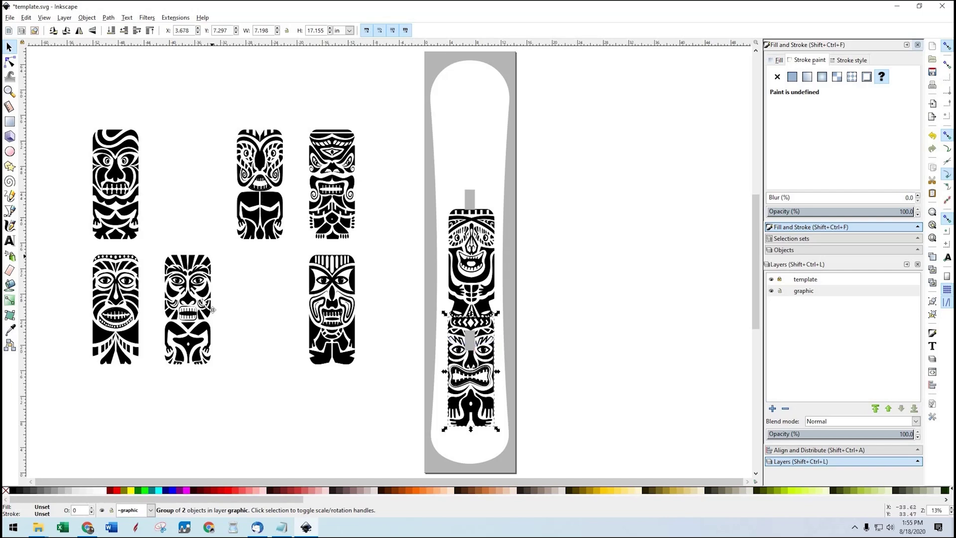
{"action": "left_click_drag", "start_coordinate": [210, 310], "coordinate": [490, 158]}
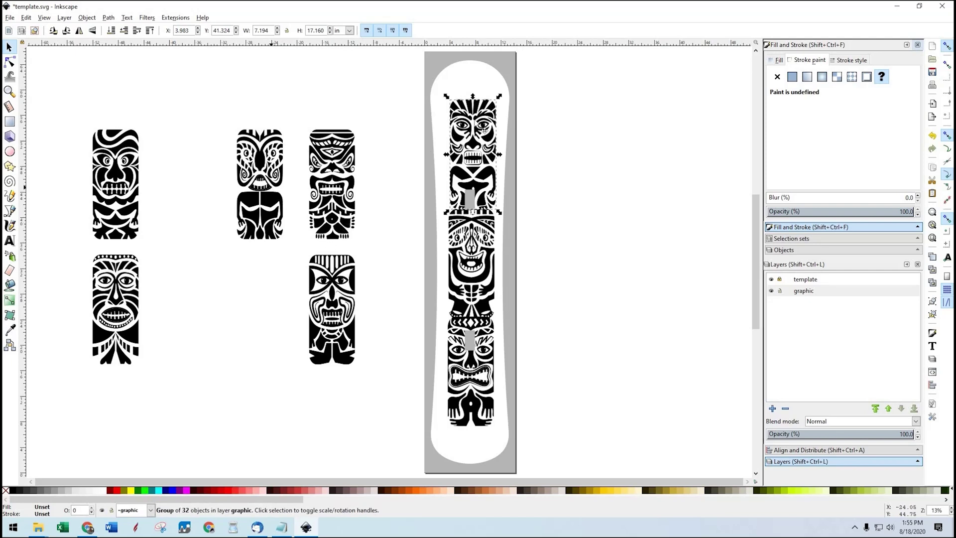
{"action": "left_click_drag", "start_coordinate": [271, 189], "coordinate": [513, 40]}
{"action": "scroll", "coordinate": [536, 113], "scroll_direction": "down", "scroll_amount": 10}
{"action": "scroll", "coordinate": [426, 244], "scroll_direction": "up", "scroll_amount": 15}
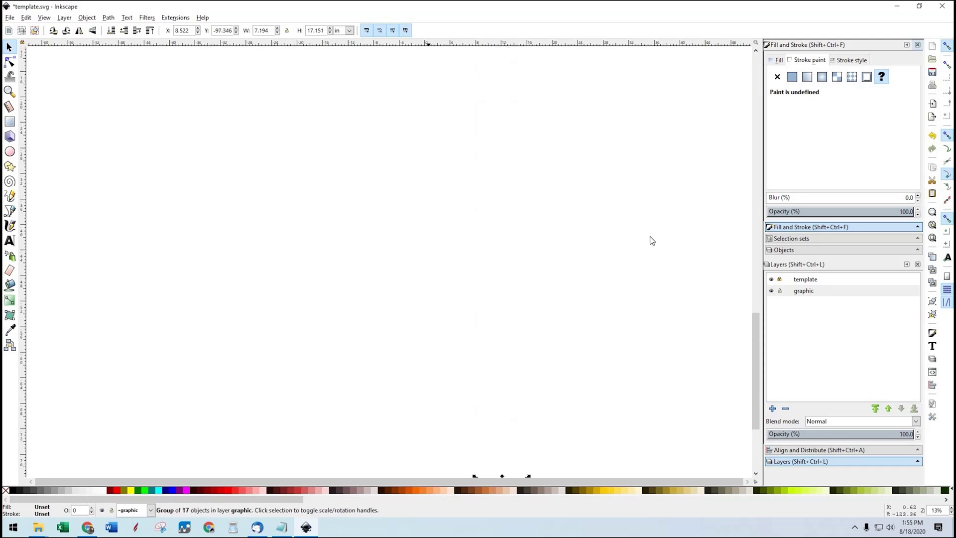
{"action": "scroll", "coordinate": [458, 213], "scroll_direction": "down", "scroll_amount": 5}
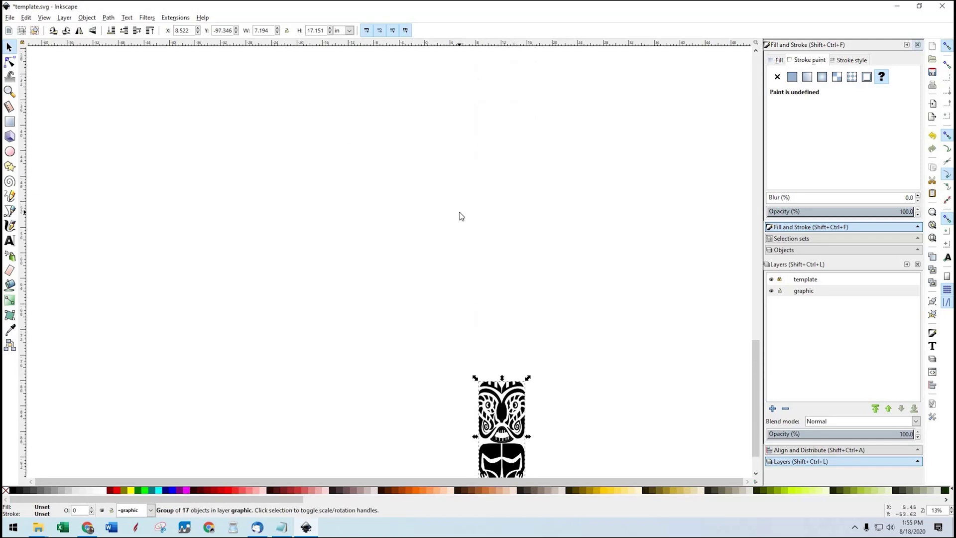
{"action": "scroll", "coordinate": [458, 219], "scroll_direction": "down", "scroll_amount": 5, "text": "ctrl"}
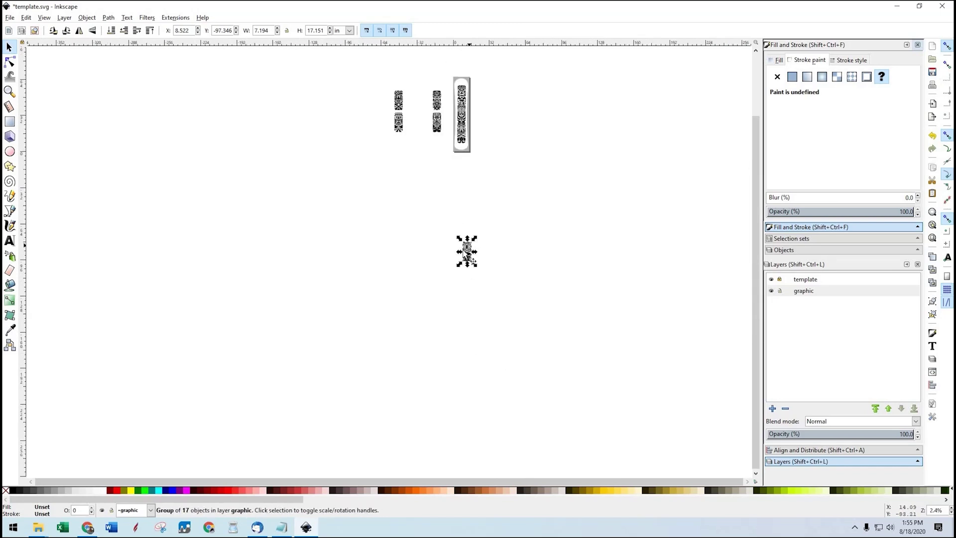
{"action": "left_click_drag", "start_coordinate": [466, 199], "coordinate": [460, 92]}
{"action": "scroll", "coordinate": [474, 99], "scroll_direction": "up", "scroll_amount": 3}
{"action": "scroll", "coordinate": [487, 211], "scroll_direction": "up", "scroll_amount": 2}
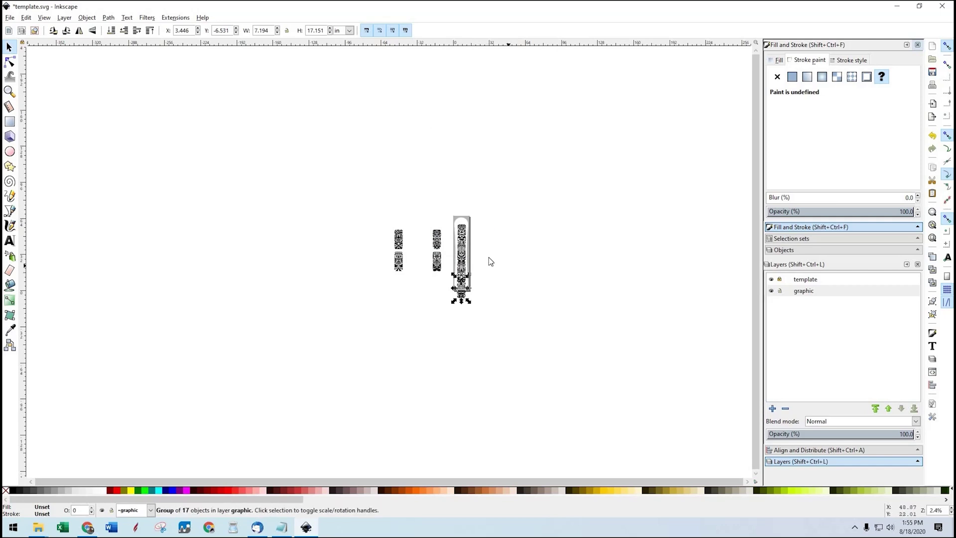
{"action": "scroll", "coordinate": [486, 257], "scroll_direction": "up", "scroll_amount": 4}
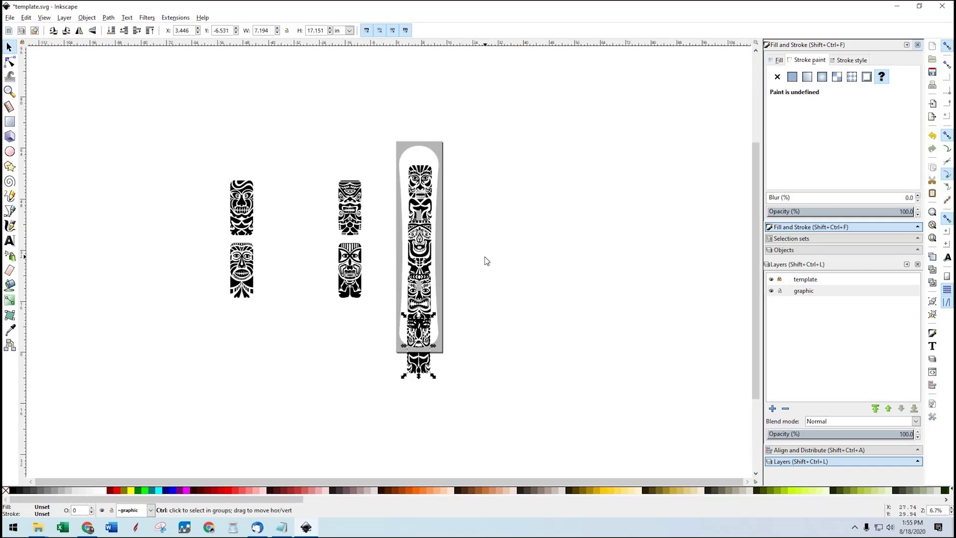
Rearrange the board tikis so they stack end to end from top to bottom
{"action": "left_click", "coordinate": [487, 261]}
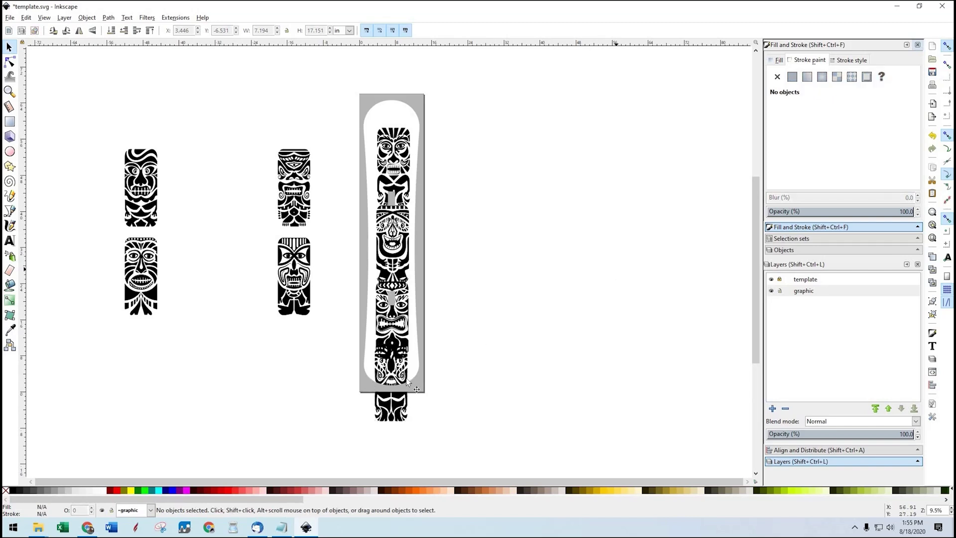
{"action": "left_click_drag", "start_coordinate": [410, 387], "coordinate": [514, 299]}
{"action": "left_click_drag", "start_coordinate": [391, 298], "coordinate": [391, 354]}
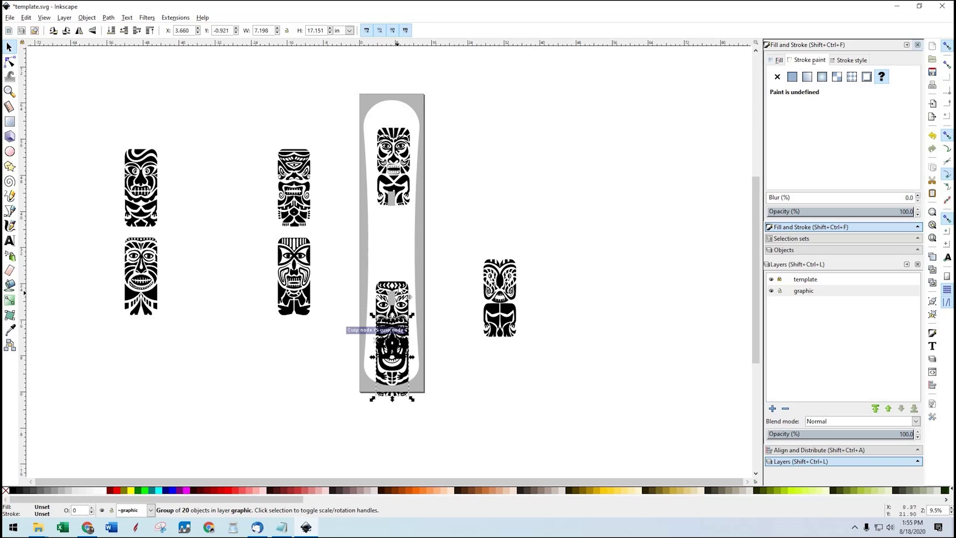
{"action": "left_click_drag", "start_coordinate": [405, 291], "coordinate": [411, 254]}
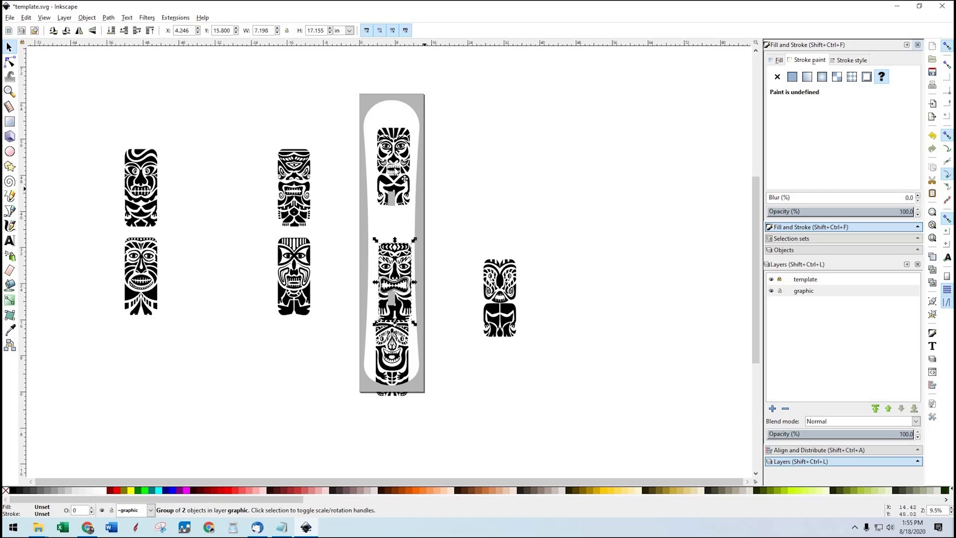
{"action": "left_click", "coordinate": [400, 149]}
{"action": "left_click_drag", "start_coordinate": [401, 146], "coordinate": [401, 125]}
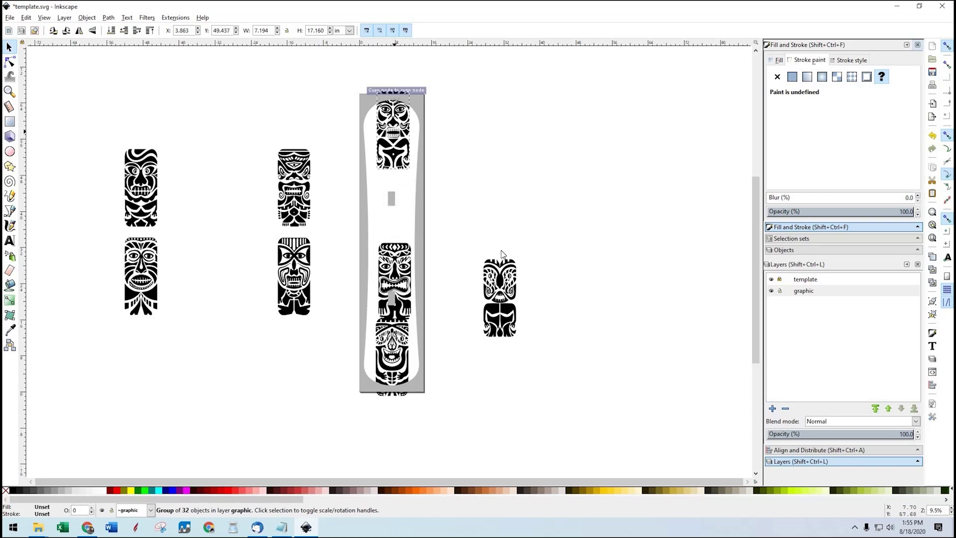
{"action": "left_click_drag", "start_coordinate": [513, 294], "coordinate": [405, 202]}
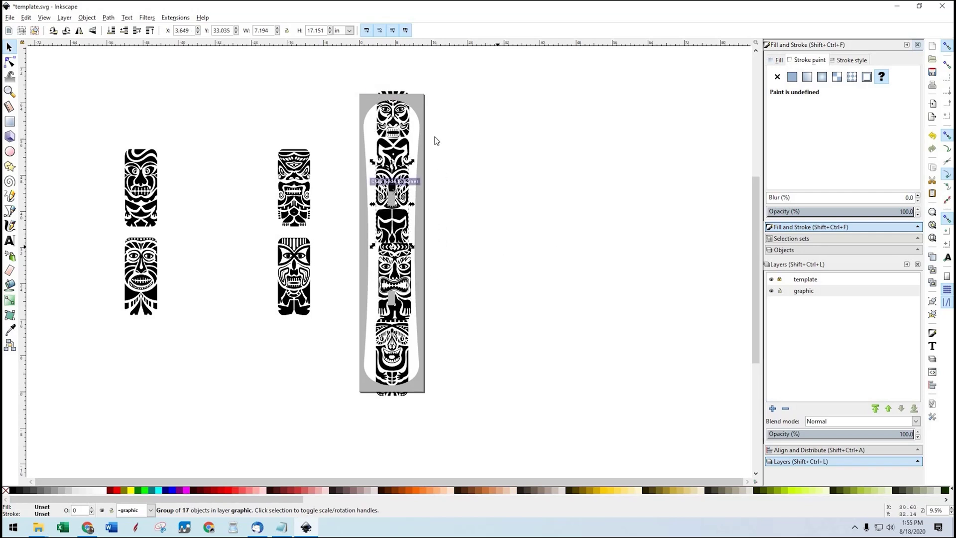
{"action": "left_click", "coordinate": [409, 159]}
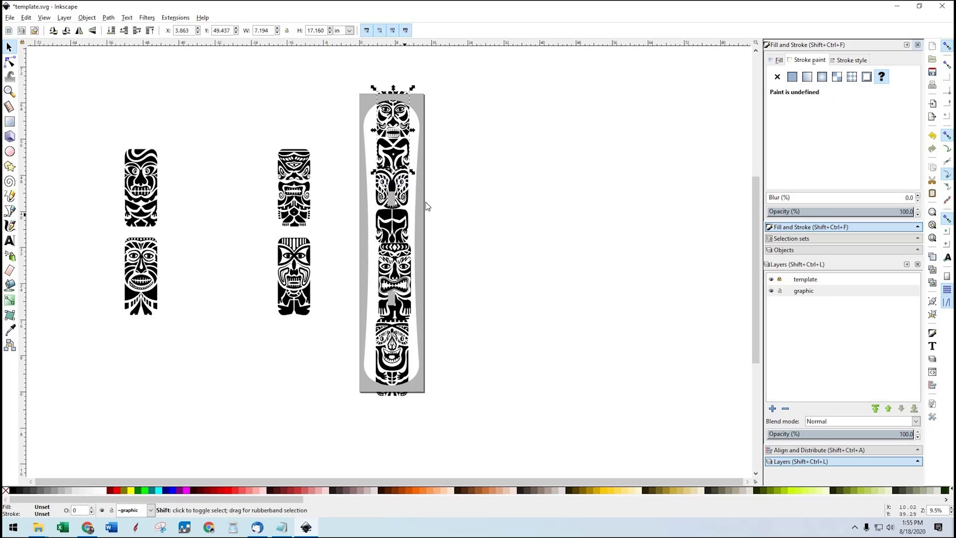
{"action": "left_click", "coordinate": [407, 234], "text": "shift"}
Center the four board tikis on the vertical axis and distribute them evenly down the board
{"action": "left_click", "coordinate": [415, 350], "text": "shift"}
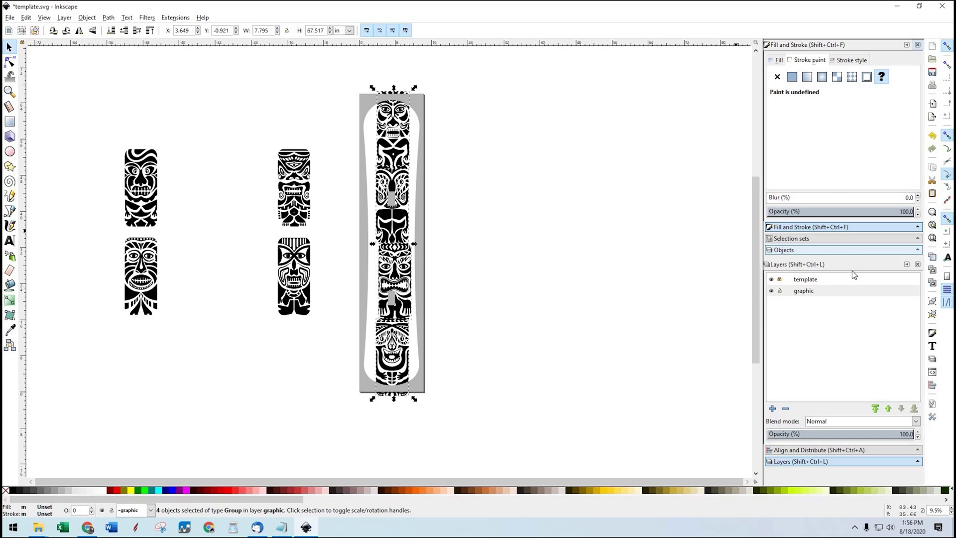
{"action": "left_click", "coordinate": [825, 451]}
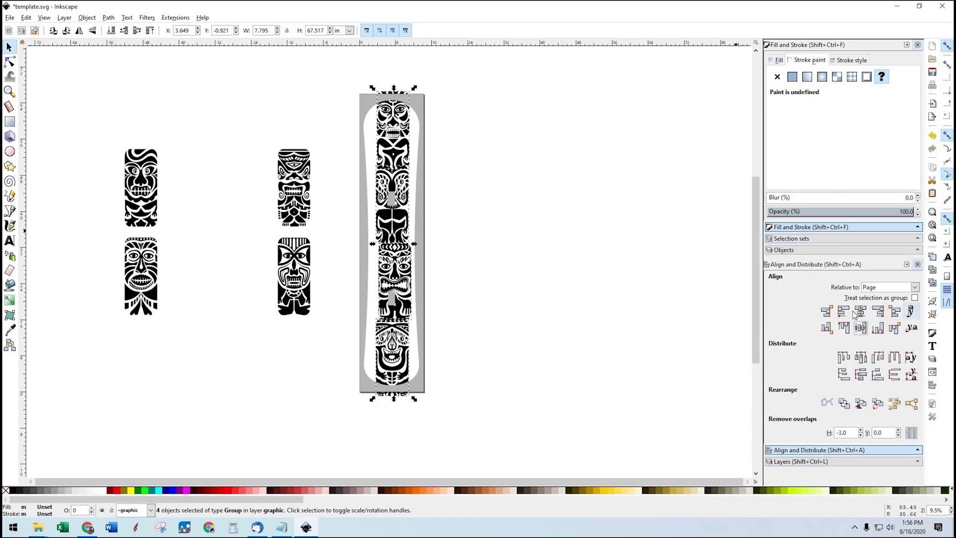
{"action": "left_click", "coordinate": [856, 313]}
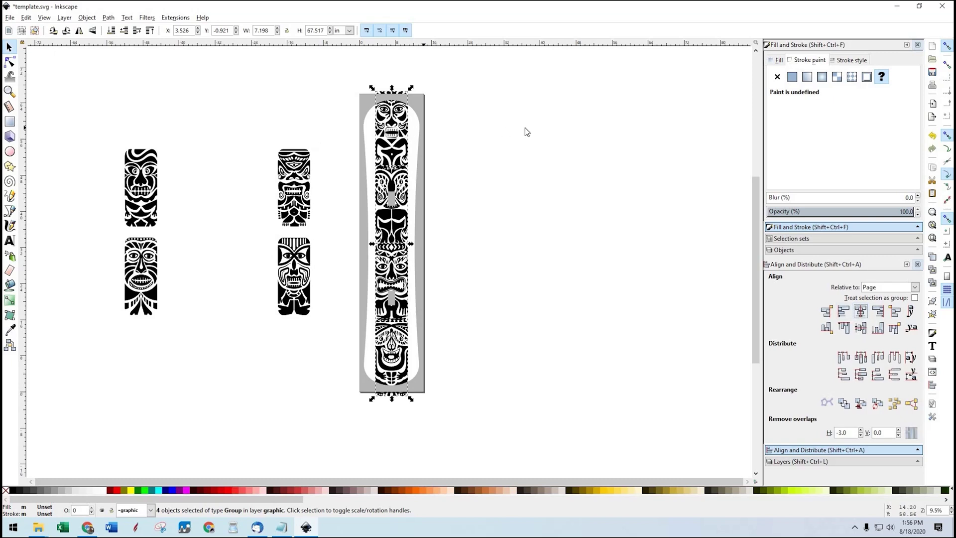
{"action": "left_click", "coordinate": [862, 377]}
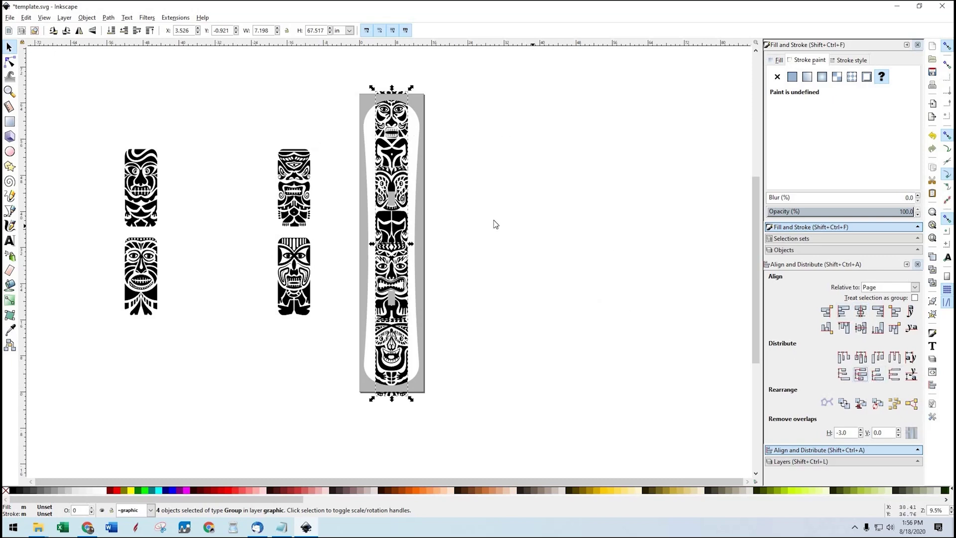
{"action": "left_click", "coordinate": [535, 273]}
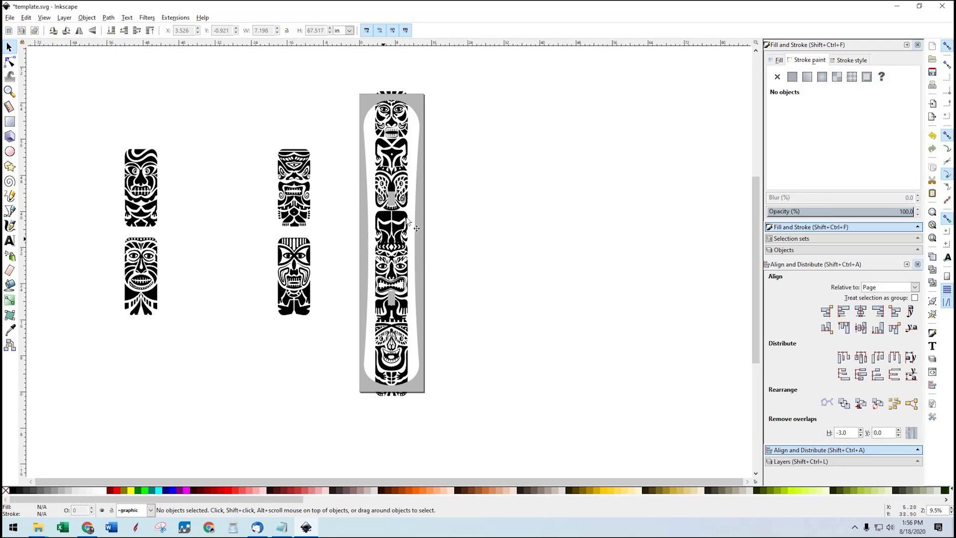
{"action": "scroll", "coordinate": [407, 218], "scroll_direction": "up", "scroll_amount": 1}
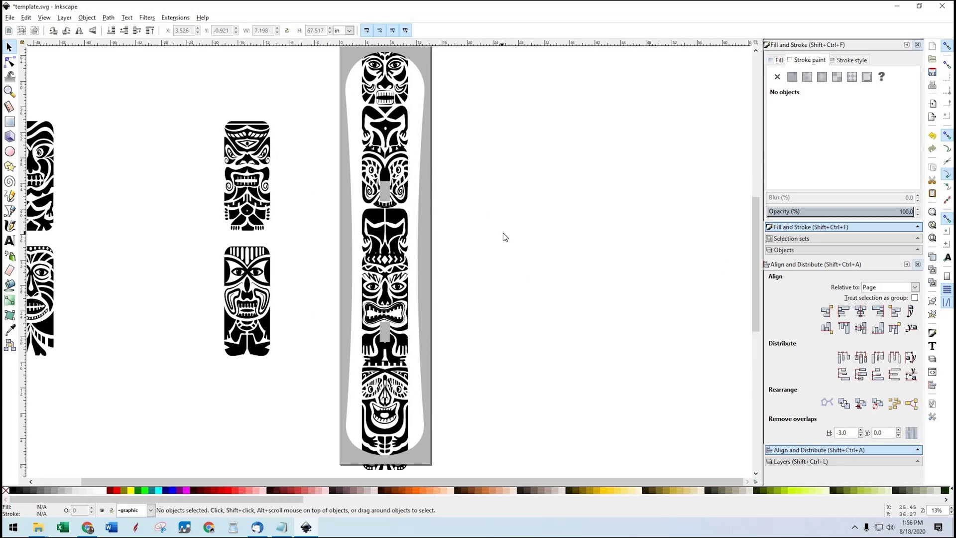
{"action": "scroll", "coordinate": [507, 259], "scroll_direction": "down", "scroll_amount": 1}
{"action": "scroll", "coordinate": [510, 277], "scroll_direction": "up", "scroll_amount": 2}
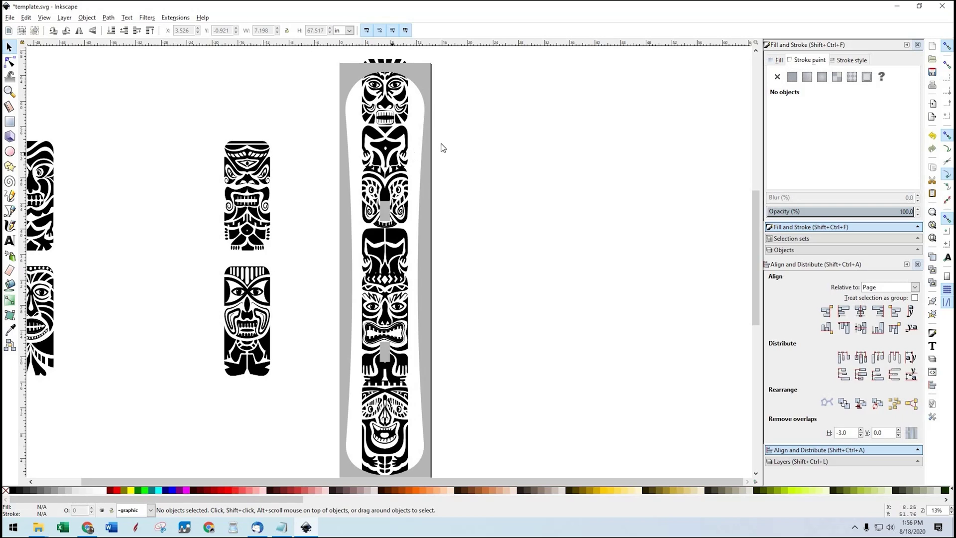
{"action": "scroll", "coordinate": [527, 144], "scroll_direction": "down", "scroll_amount": 1, "text": "ctrl"}
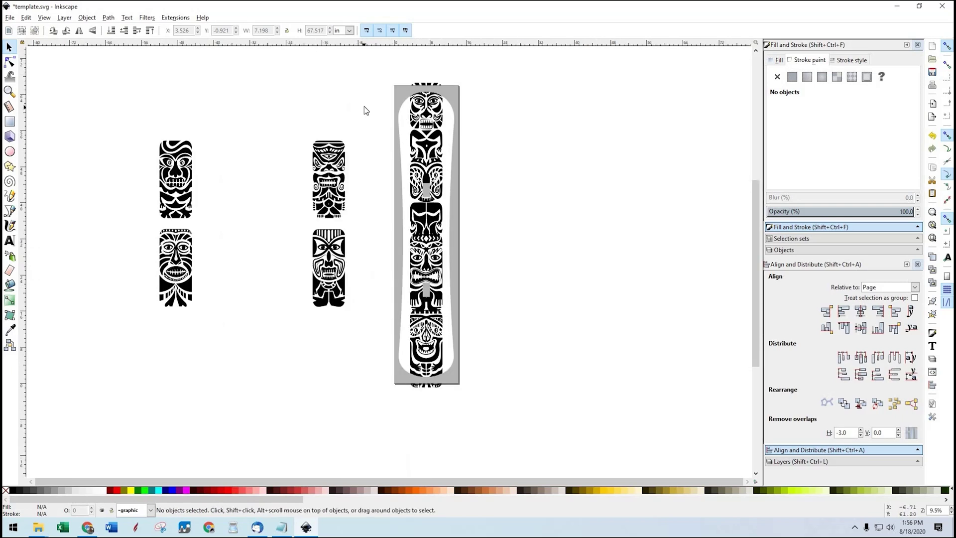
Delete the four unused tiki figures left of the board
{"action": "left_click_drag", "start_coordinate": [363, 106], "coordinate": [229, 345]}
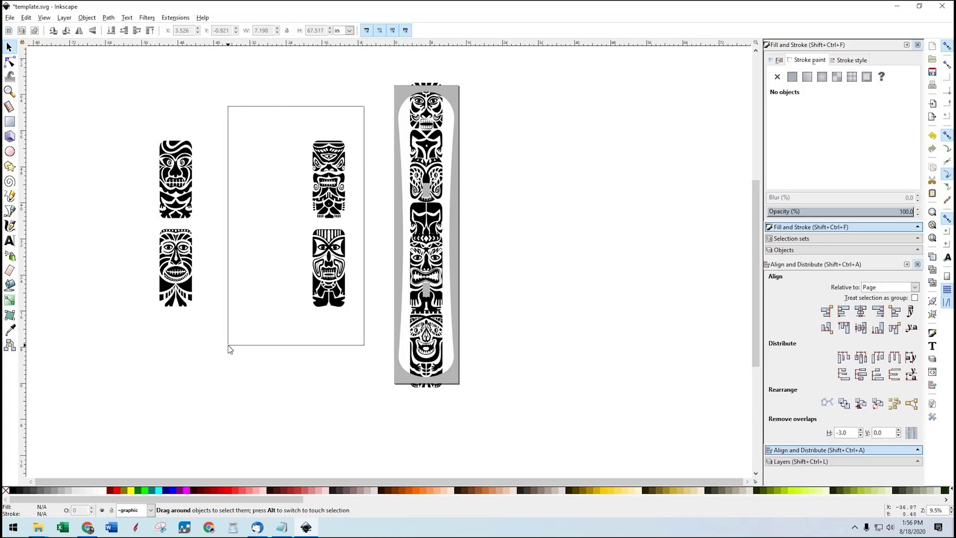
{"action": "left_click_drag", "start_coordinate": [166, 340], "coordinate": [141, 342]}
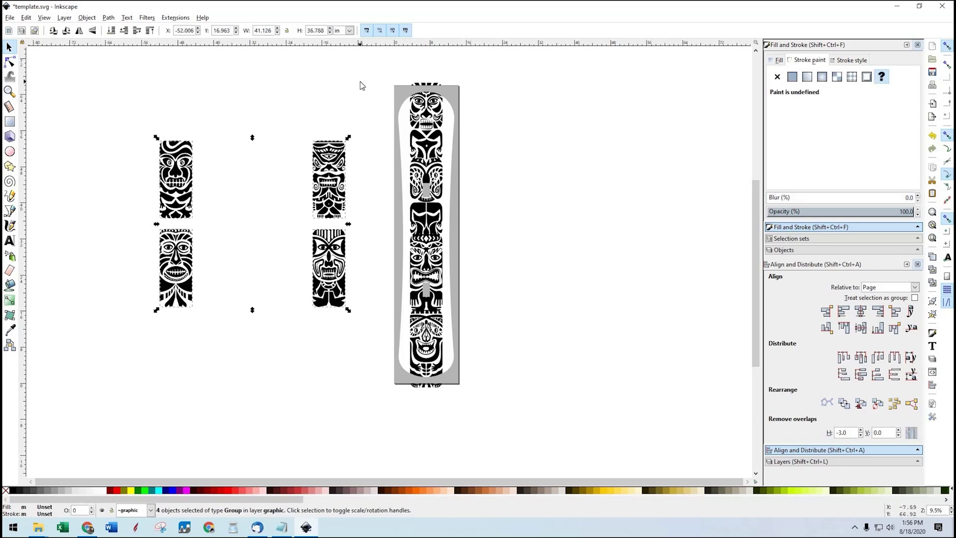
{"action": "key", "text": "Delete"}
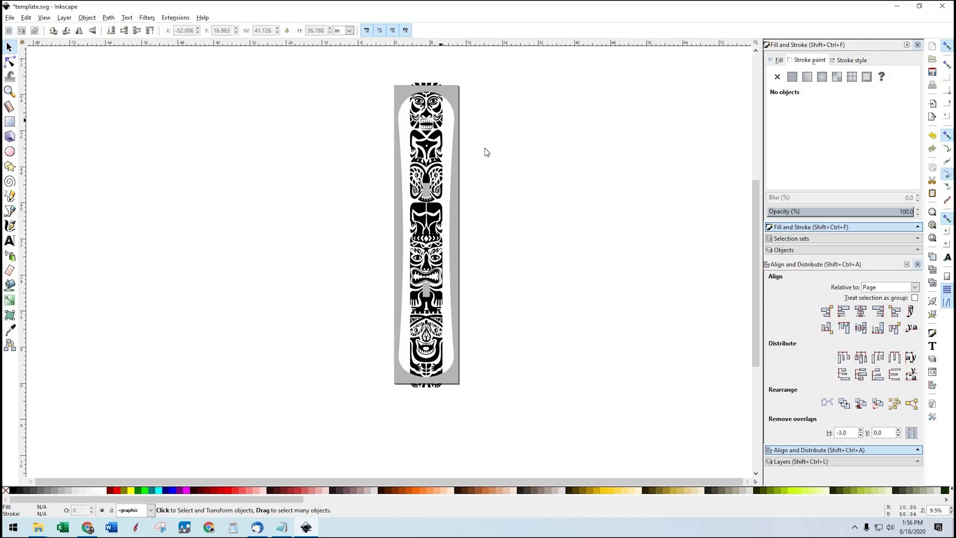
{"action": "key", "text": "Tab"}
Move two tiki pieces from the board column out to its right
{"action": "left_click", "coordinate": [439, 360], "text": "ctrl"}
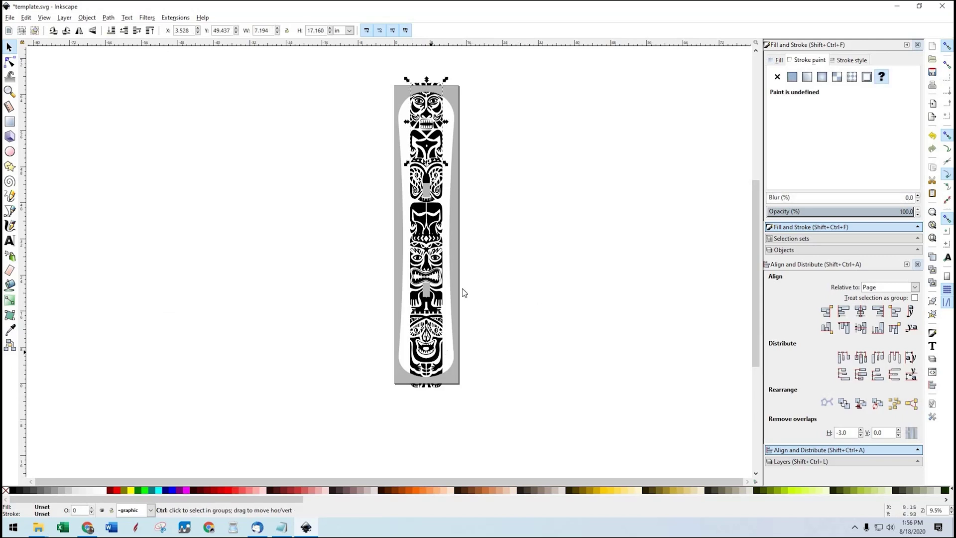
{"action": "left_click", "coordinate": [439, 122], "text": "shift"}
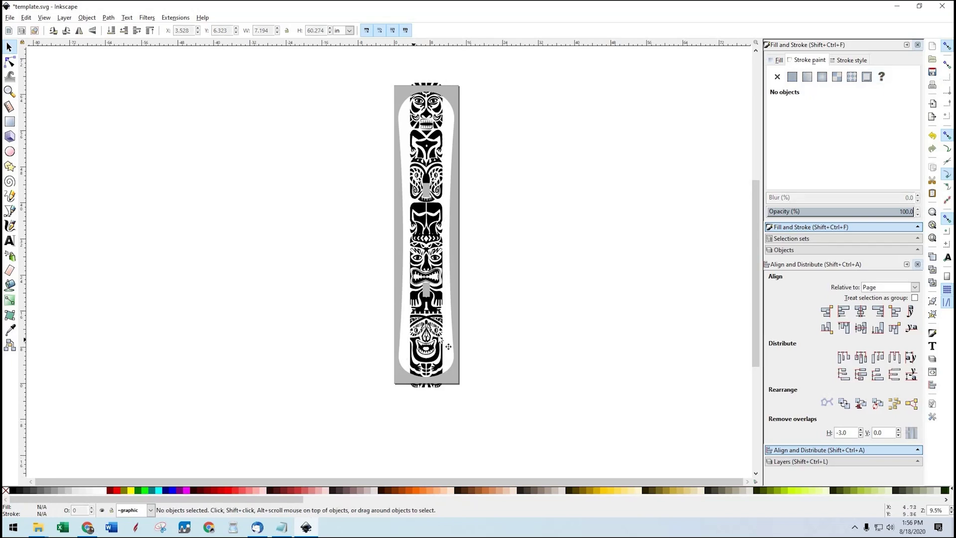
{"action": "left_click", "coordinate": [438, 139], "text": "shift"}
{"action": "left_click", "coordinate": [434, 113], "text": "shift"}
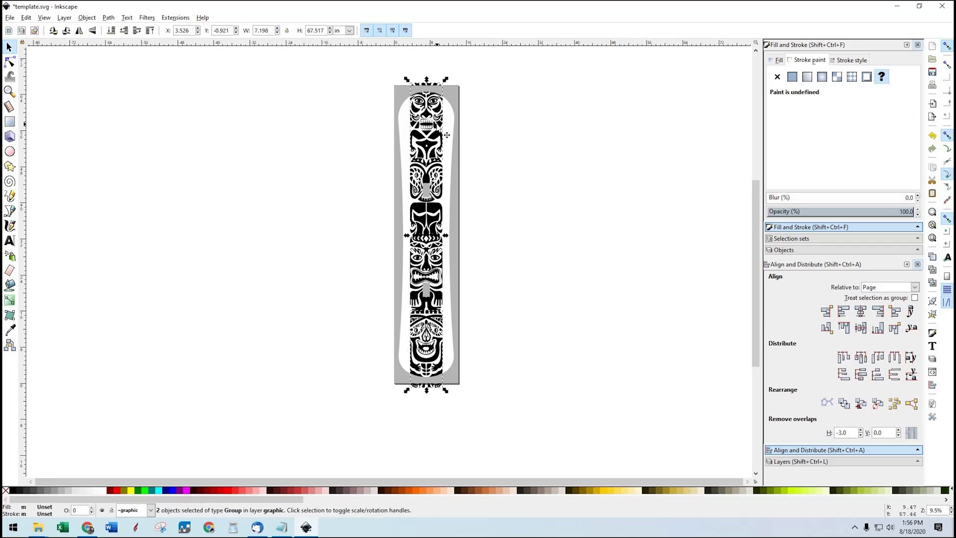
{"action": "left_click_drag", "start_coordinate": [447, 135], "coordinate": [616, 107]}
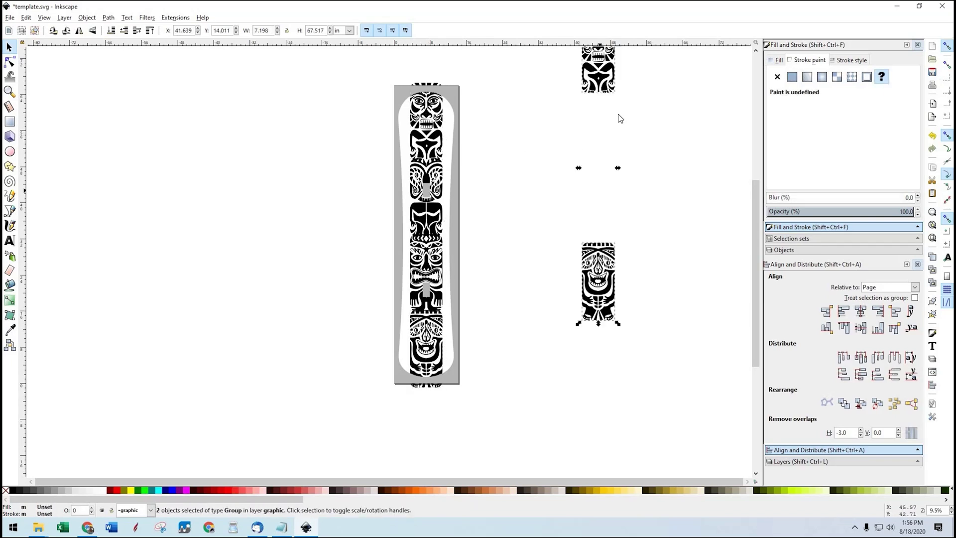
{"action": "left_click", "coordinate": [642, 286]}
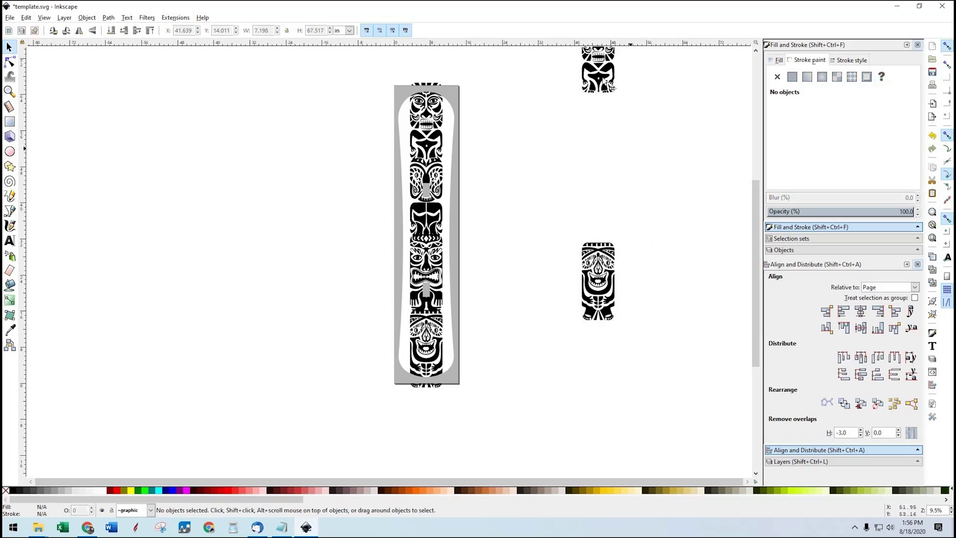
Stack the two pieces into one totem and scale it to 14.967 by 71.039 inches
{"action": "mouse_move", "coordinate": [608, 85]}
{"action": "left_mouse_down"}
{"action": "mouse_move", "coordinate": [603, 207]}
{"action": "mouse_move", "coordinate": [611, 241]}
{"action": "left_mouse_up"}
{"action": "left_click", "coordinate": [614, 293], "text": "shift"}
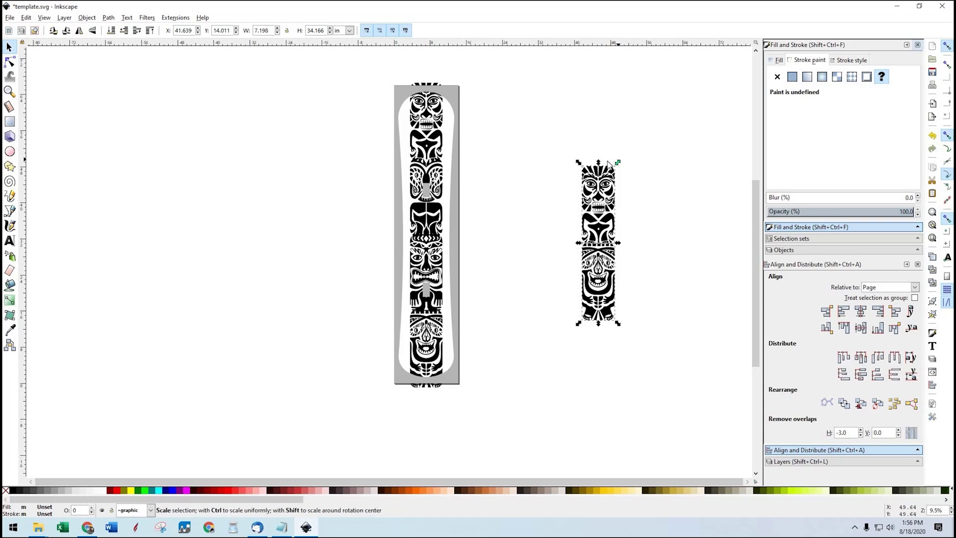
{"action": "left_click_drag", "start_coordinate": [578, 163], "coordinate": [504, 74]}
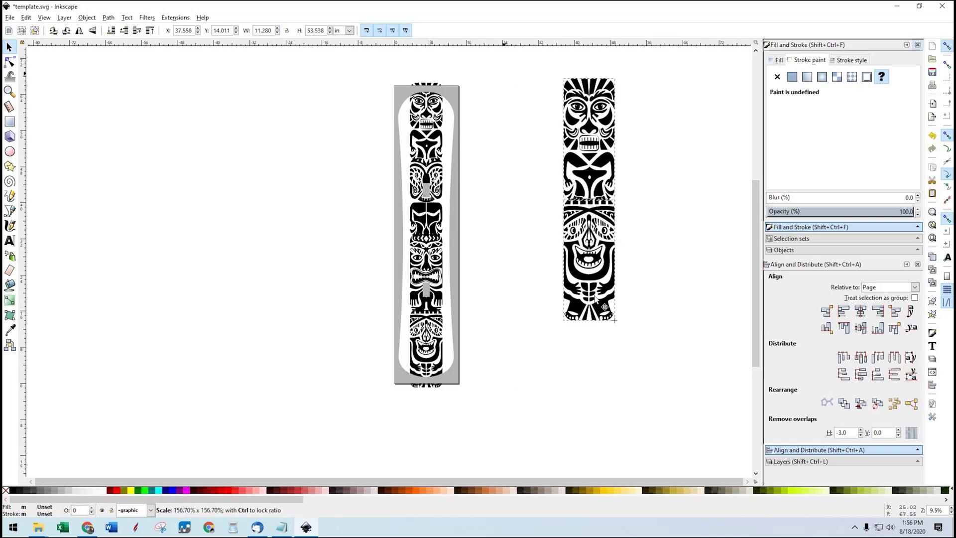
{"action": "left_click_drag", "start_coordinate": [559, 324], "coordinate": [504, 407]}
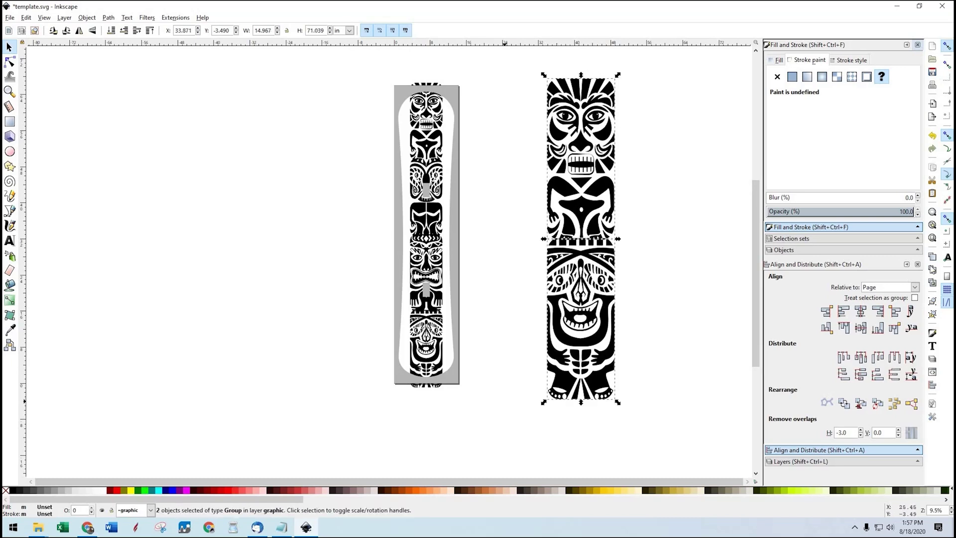
Give the totem a flat red fill with low alpha, leaving no stroke
{"action": "left_click", "coordinate": [791, 77]}
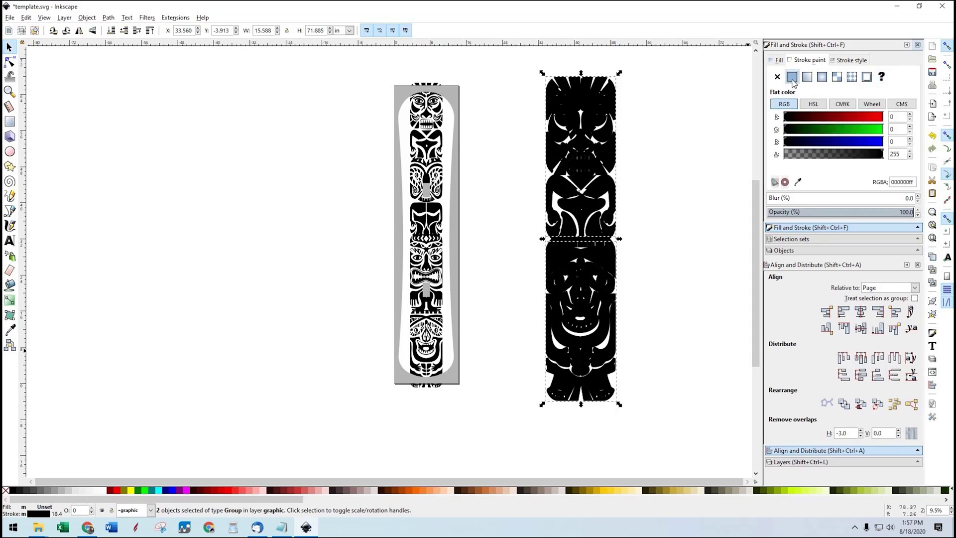
{"action": "key", "text": "ctrl+z"}
{"action": "left_click", "coordinate": [778, 60]}
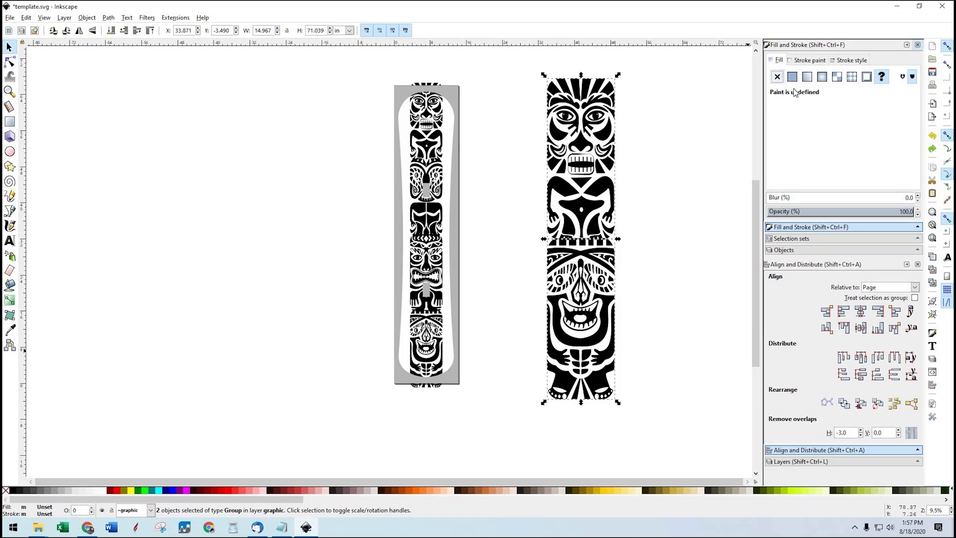
{"action": "left_click", "coordinate": [792, 77]}
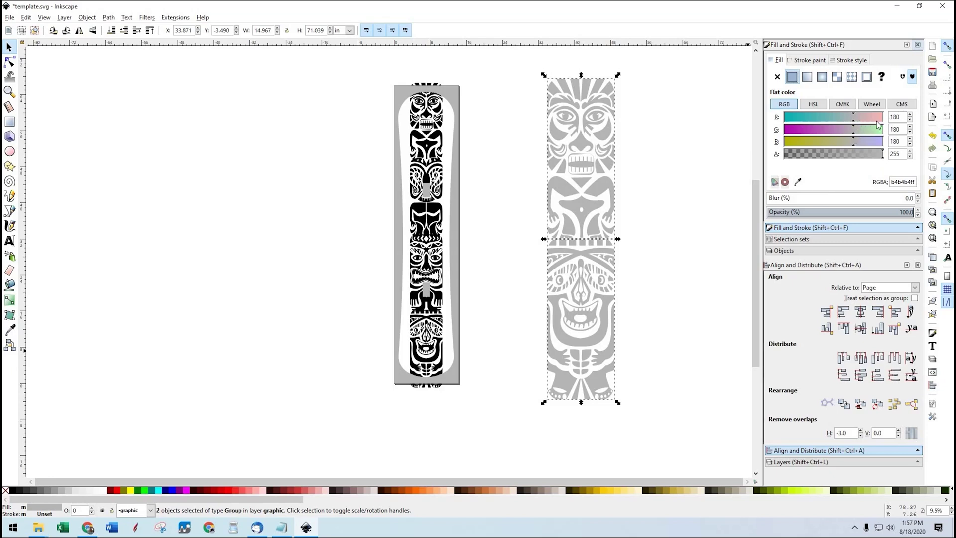
{"action": "left_click_drag", "start_coordinate": [853, 121], "coordinate": [888, 144]}
{"action": "left_click", "coordinate": [786, 140]}
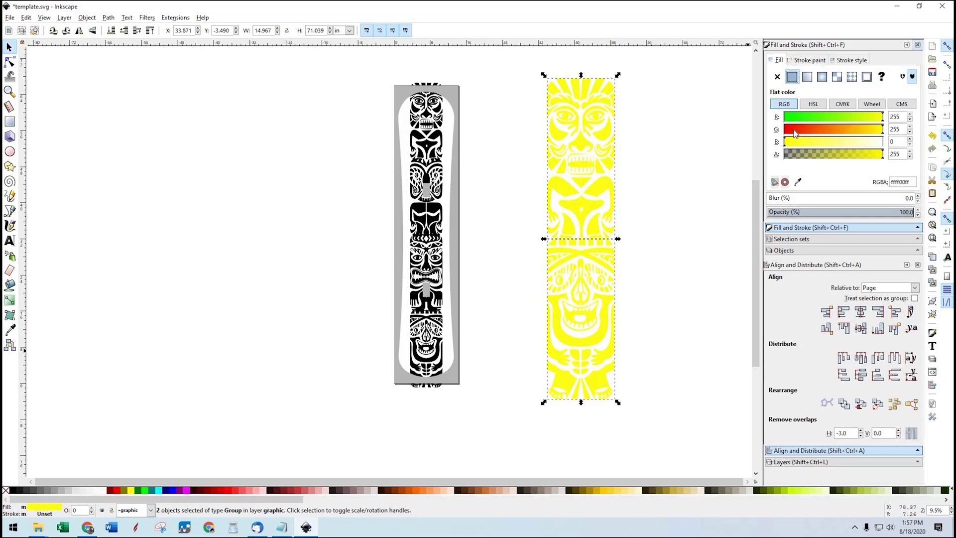
{"action": "left_click", "coordinate": [786, 130]}
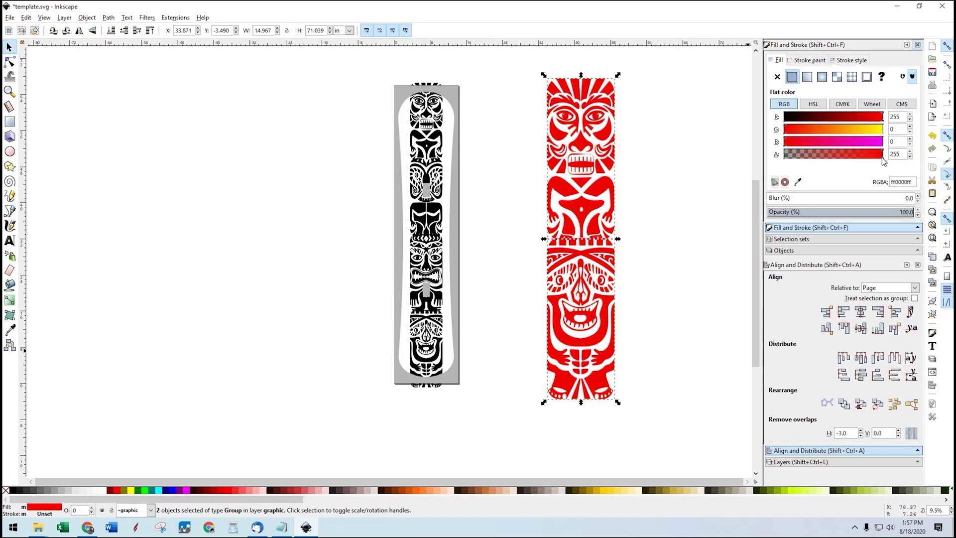
{"action": "left_click_drag", "start_coordinate": [855, 159], "coordinate": [805, 164]}
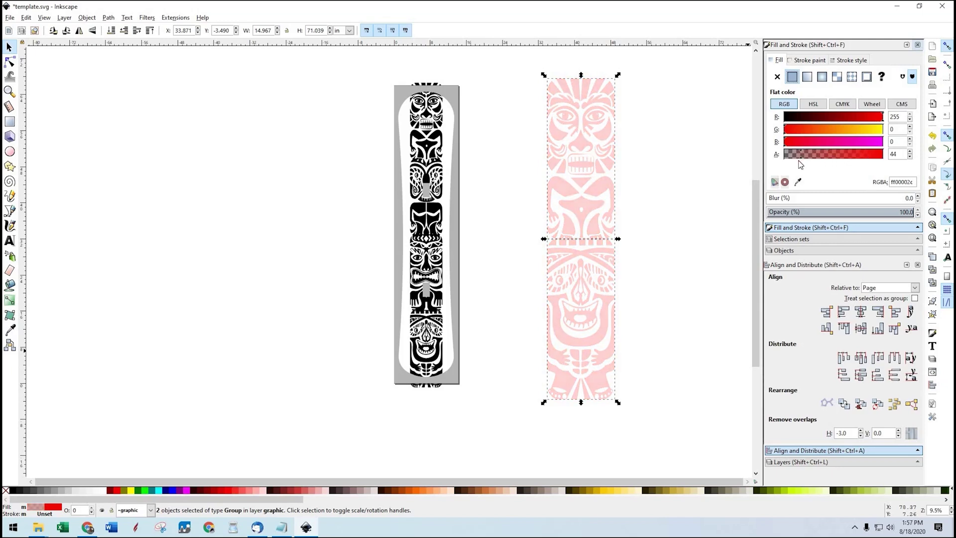
Place the totem over the snowboard and darken its fill to translucent black 00000024
{"action": "left_click_drag", "start_coordinate": [604, 187], "coordinate": [447, 184]}
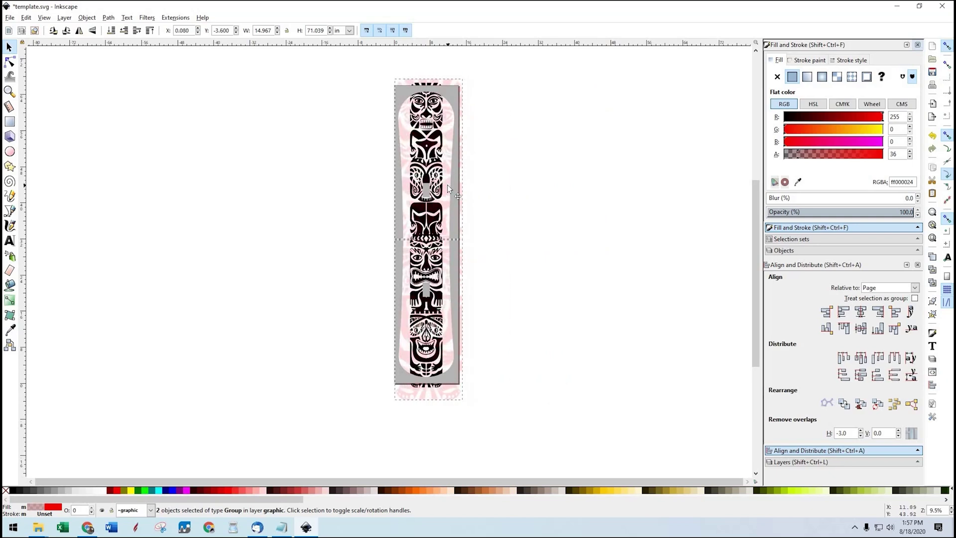
{"action": "left_click", "coordinate": [560, 150]}
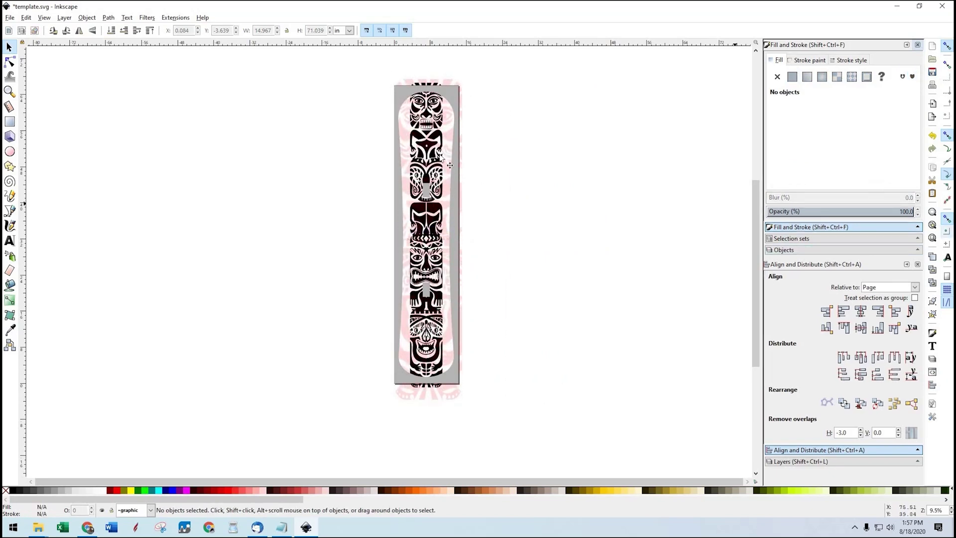
{"action": "key", "text": "Tab"}
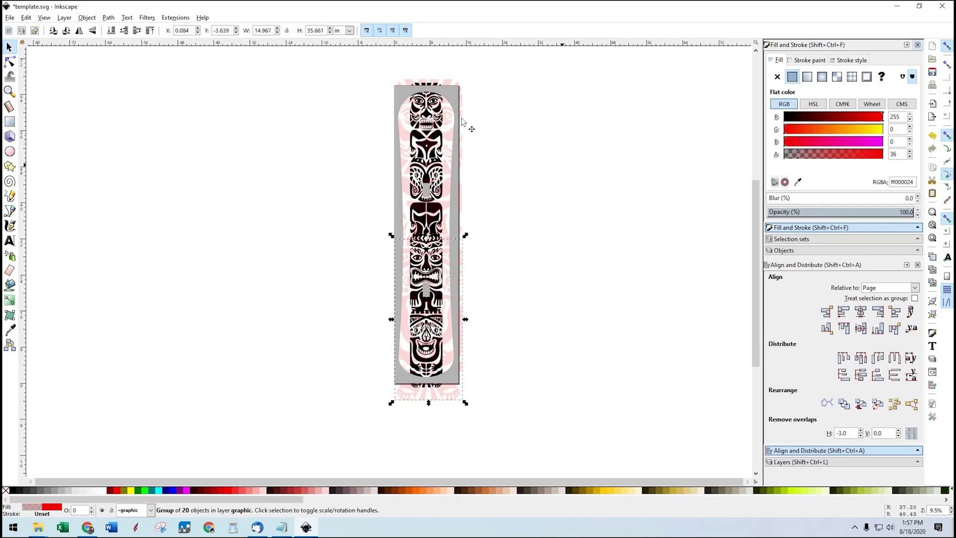
{"action": "left_click", "coordinate": [452, 83], "text": "shift"}
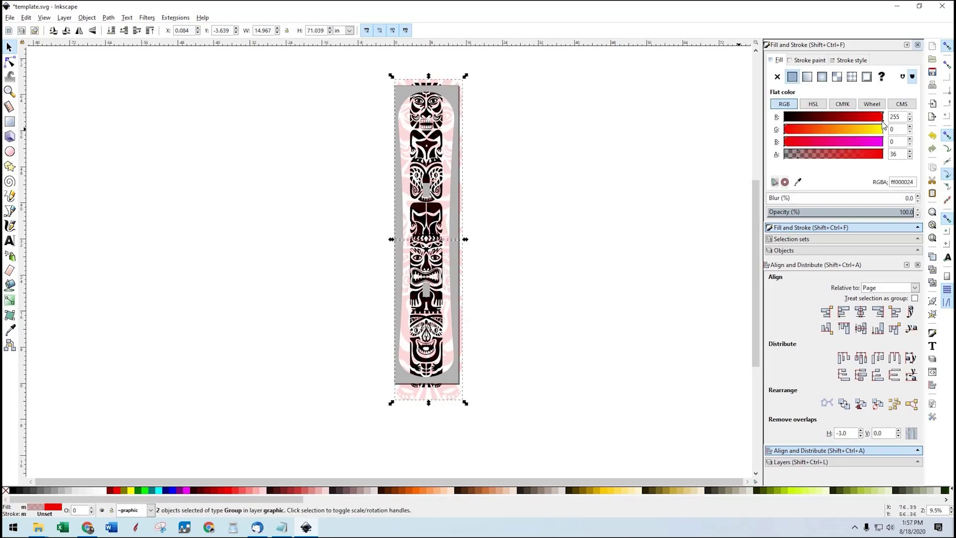
{"action": "left_click_drag", "start_coordinate": [802, 121], "coordinate": [758, 123]}
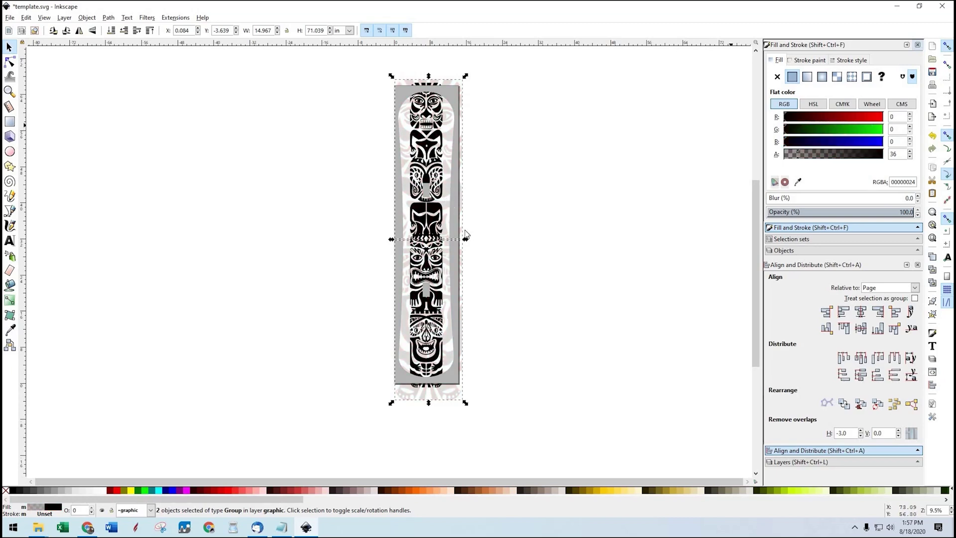
{"action": "left_click", "coordinate": [554, 207]}
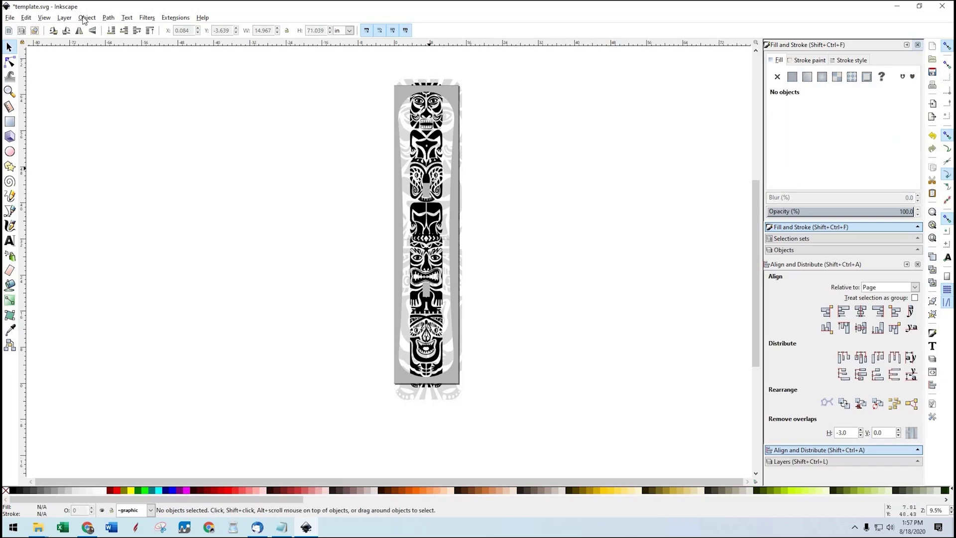
Import all logos.svg into the drawing via File > Import
{"action": "left_click", "coordinate": [10, 18]}
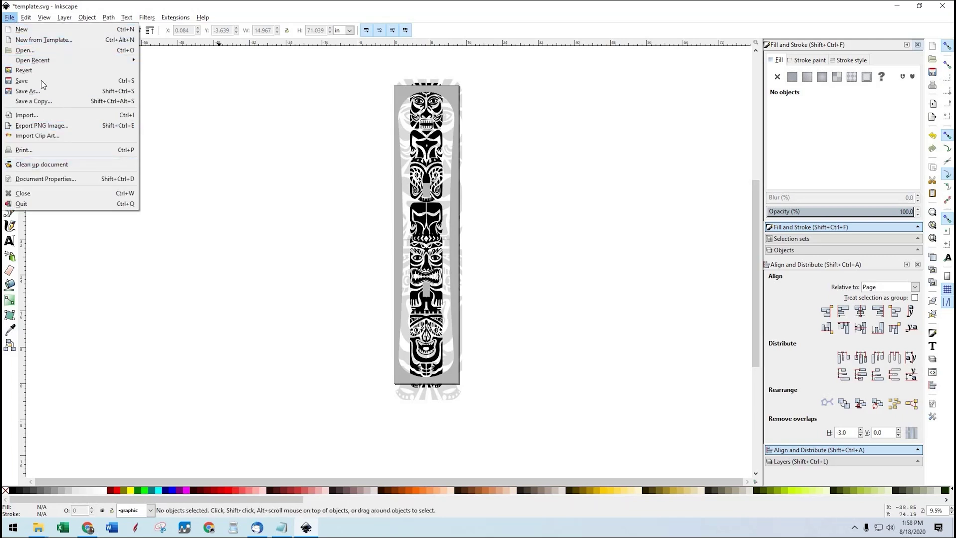
{"action": "left_click", "coordinate": [28, 114]}
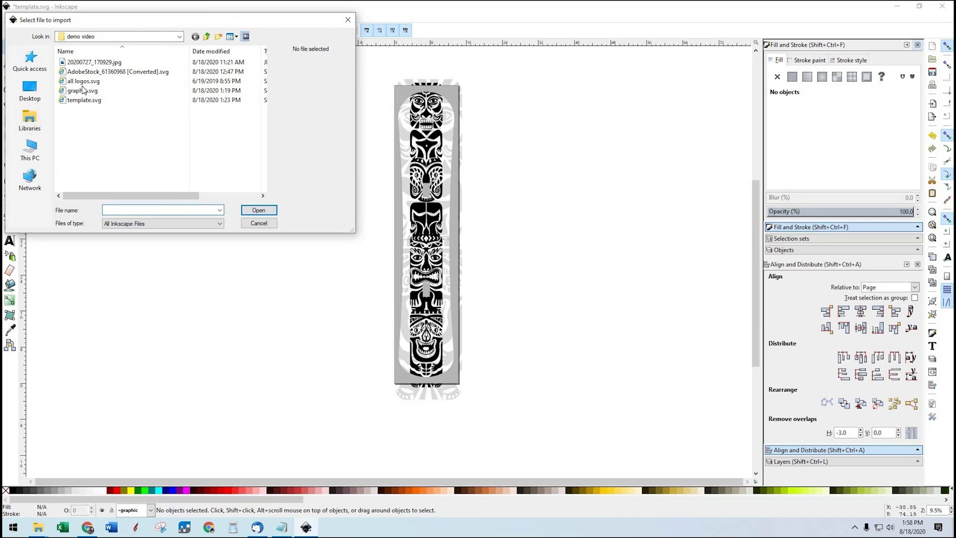
{"action": "left_click", "coordinate": [81, 84]}
{"action": "key", "text": "Return"}
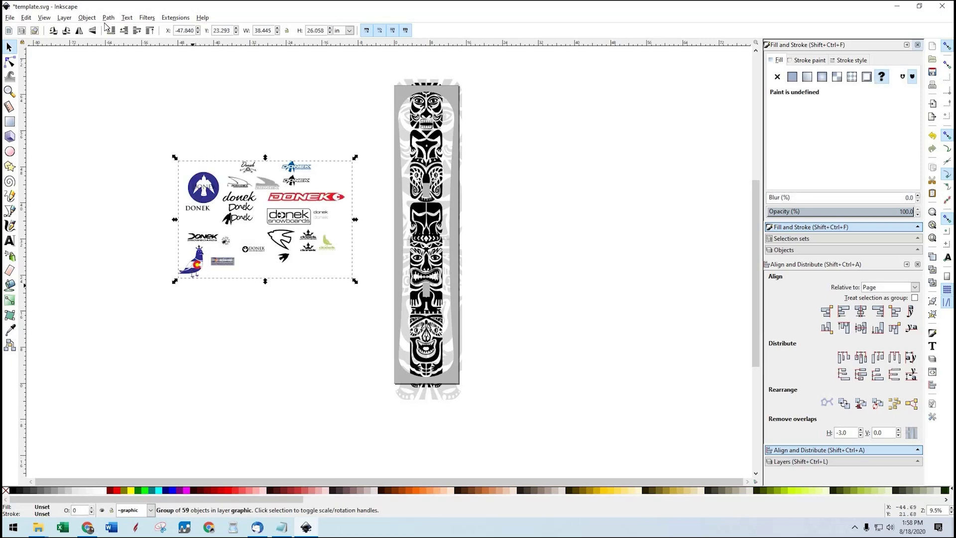
Ungroup the logo sheet and delete all the unwanted logos
{"action": "left_click", "coordinate": [87, 18]}
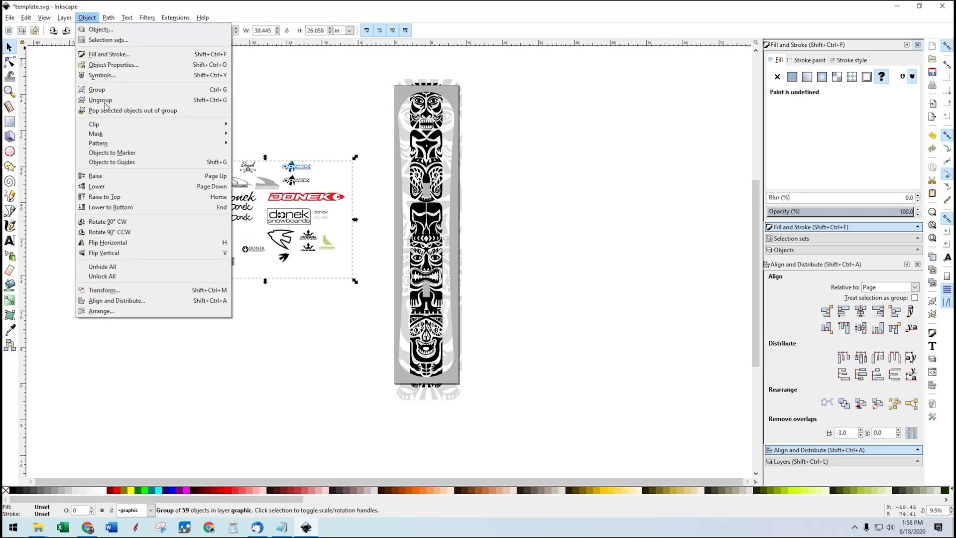
{"action": "left_click", "coordinate": [102, 100]}
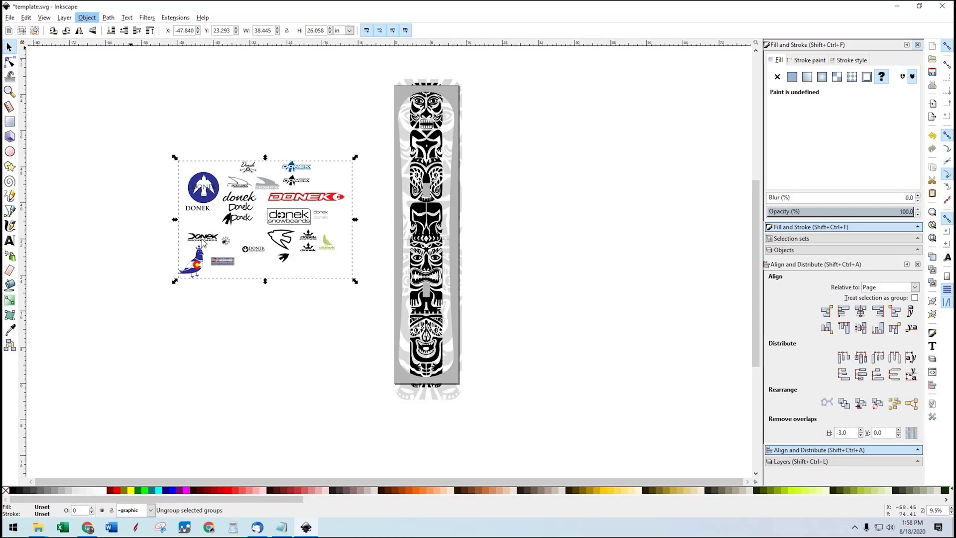
{"action": "left_click", "coordinate": [241, 81]}
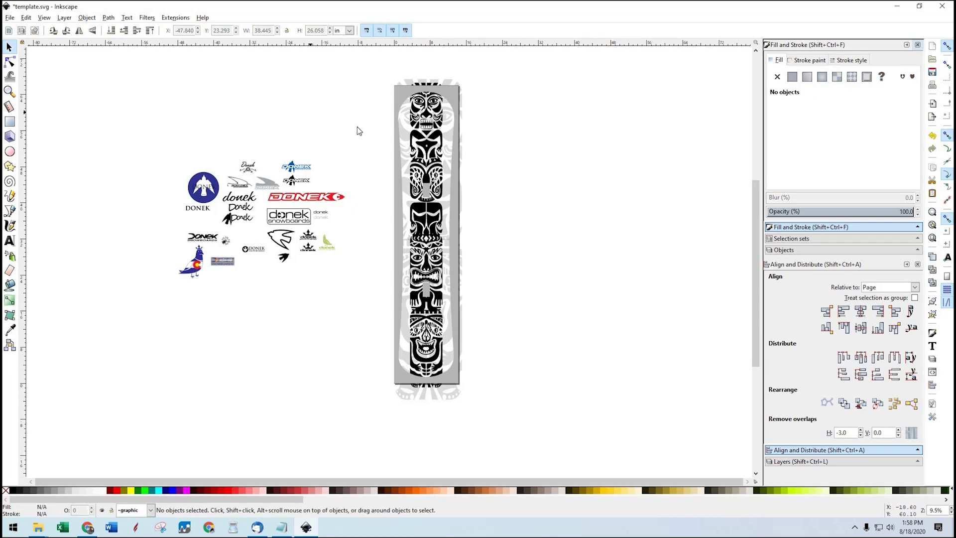
{"action": "left_click_drag", "start_coordinate": [357, 136], "coordinate": [160, 227]}
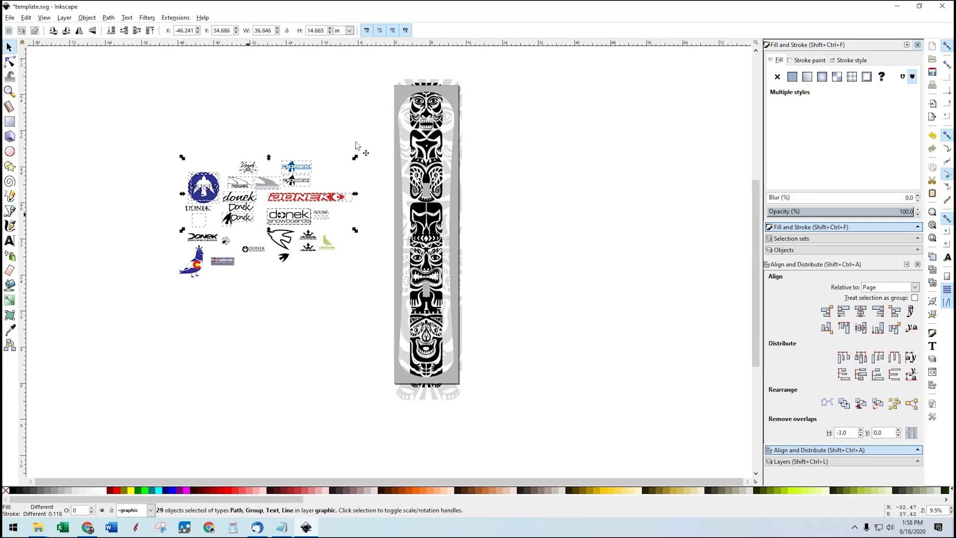
{"action": "key", "text": "Delete"}
{"action": "left_click_drag", "start_coordinate": [357, 216], "coordinate": [249, 273]}
{"action": "key", "text": "Delete"}
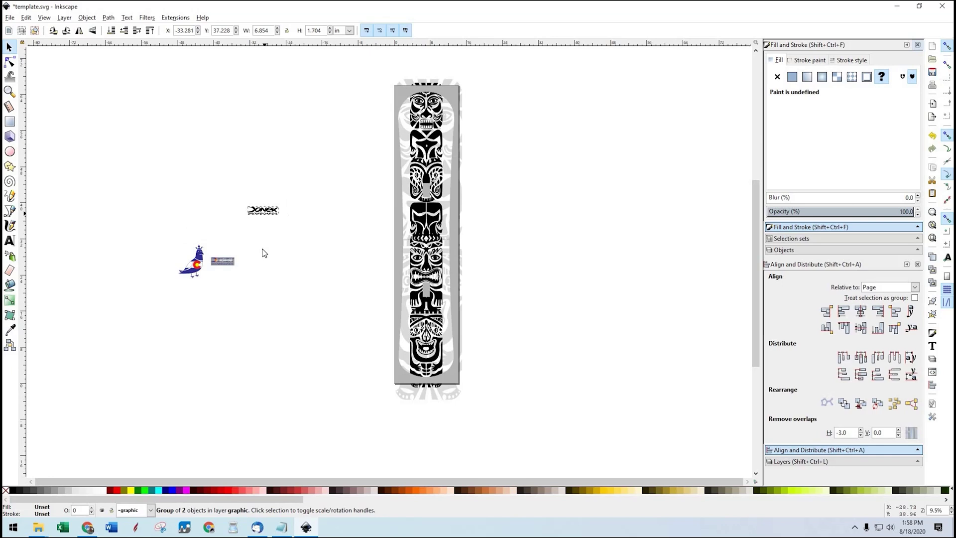
Pull the 'snowboards' subtitle away from the Donek wordmark
{"action": "left_click", "coordinate": [86, 18]}
{"action": "left_click", "coordinate": [100, 82]}
{"action": "left_click_drag", "start_coordinate": [288, 210], "coordinate": [347, 188]}
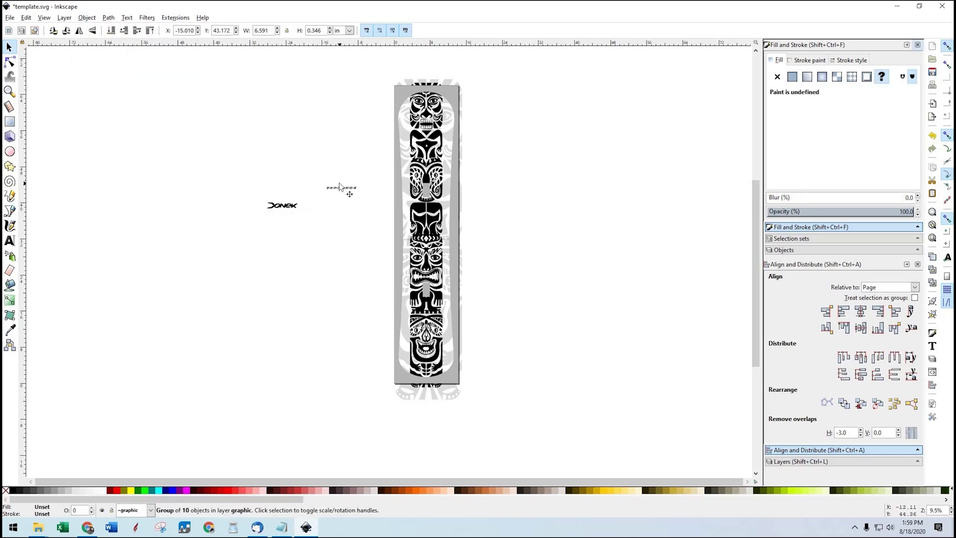
Delete the subtitle and rotate the Donek wordmark to vertical
{"action": "key", "text": "Delete"}
{"action": "left_click", "coordinate": [290, 210]}
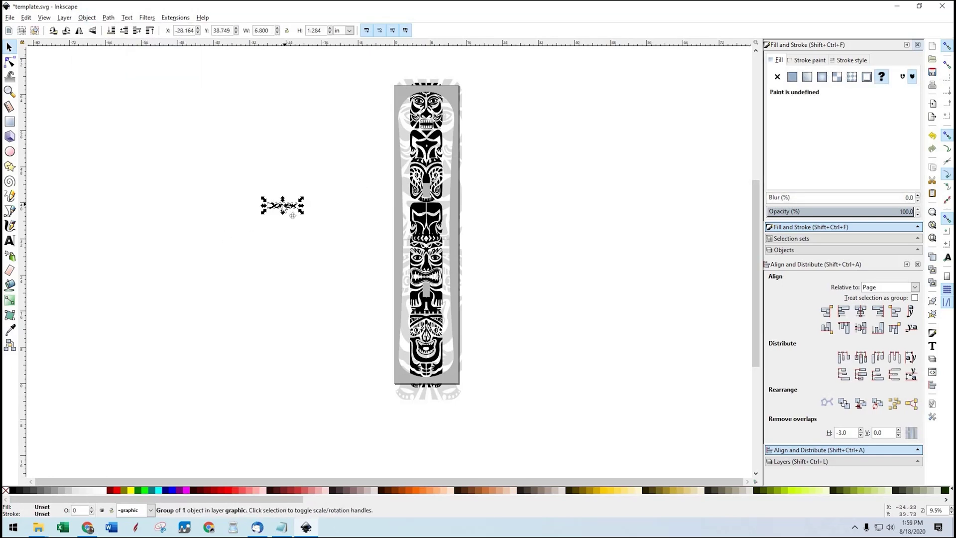
{"action": "left_click_drag", "start_coordinate": [538, 131], "coordinate": [544, 133]}
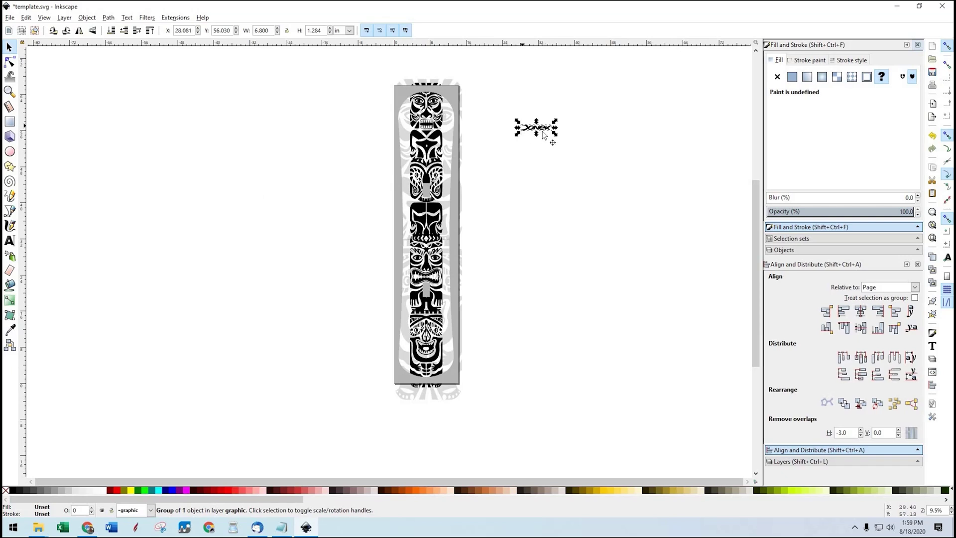
{"action": "left_click", "coordinate": [541, 131]}
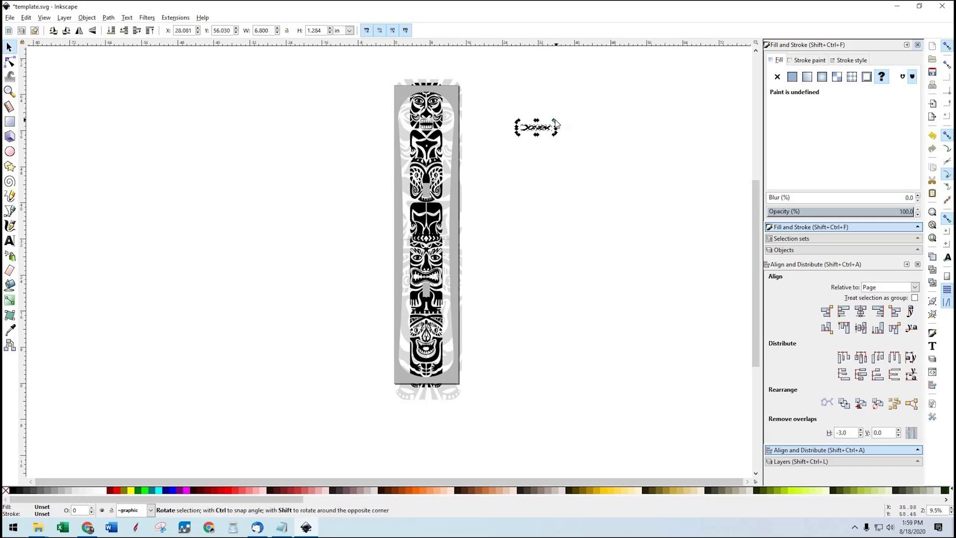
{"action": "mouse_move", "coordinate": [557, 135]}
{"action": "left_mouse_down"}
{"action": "mouse_move", "coordinate": [544, 148]}
{"action": "mouse_move", "coordinate": [561, 141]}
{"action": "mouse_move", "coordinate": [546, 132]}
{"action": "left_mouse_up"}
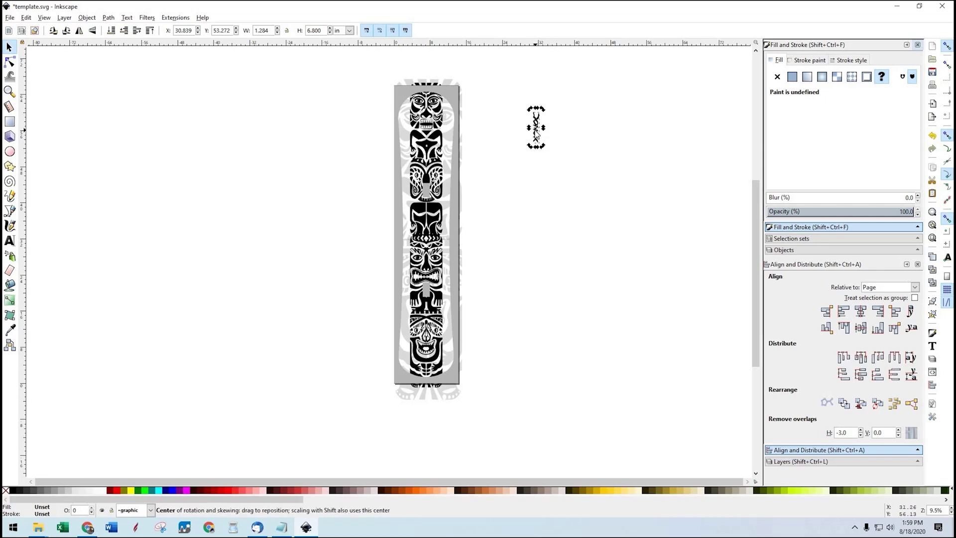
{"action": "left_click", "coordinate": [579, 145]}
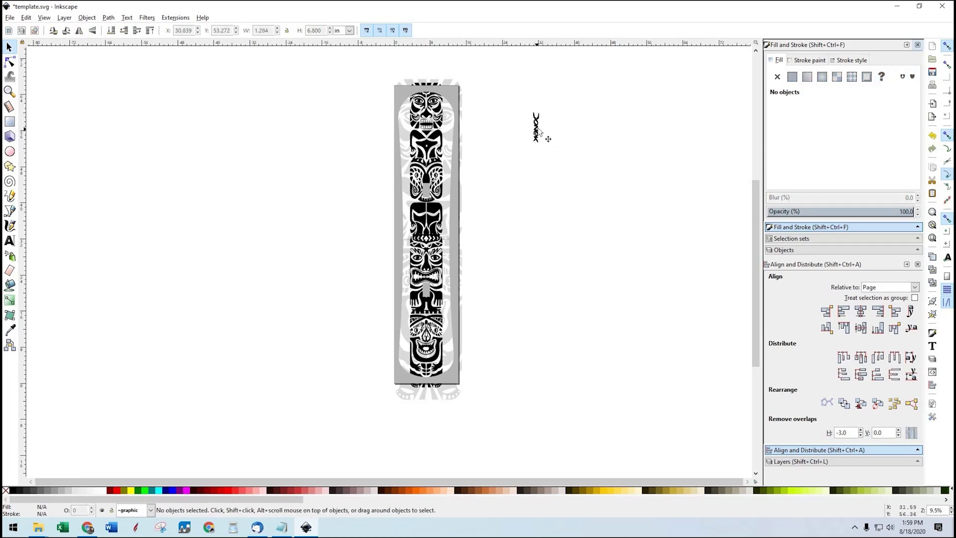
Position the vertical Donek logo on the board's upper right beside the top tiki
{"action": "left_click", "coordinate": [547, 139]}
{"action": "left_click_drag", "start_coordinate": [535, 120], "coordinate": [448, 127]}
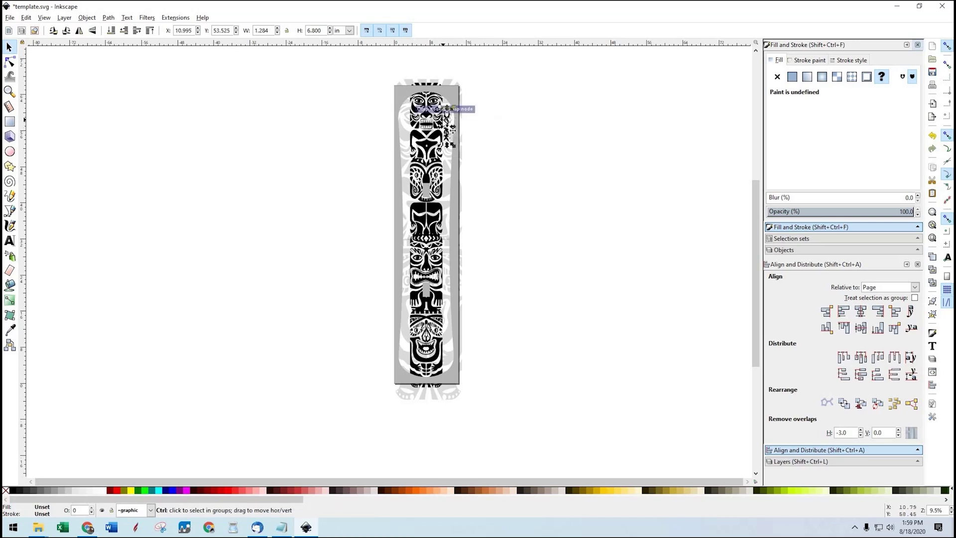
{"action": "scroll", "coordinate": [443, 122], "scroll_direction": "up", "scroll_amount": 3}
{"action": "left_click", "coordinate": [607, 128]}
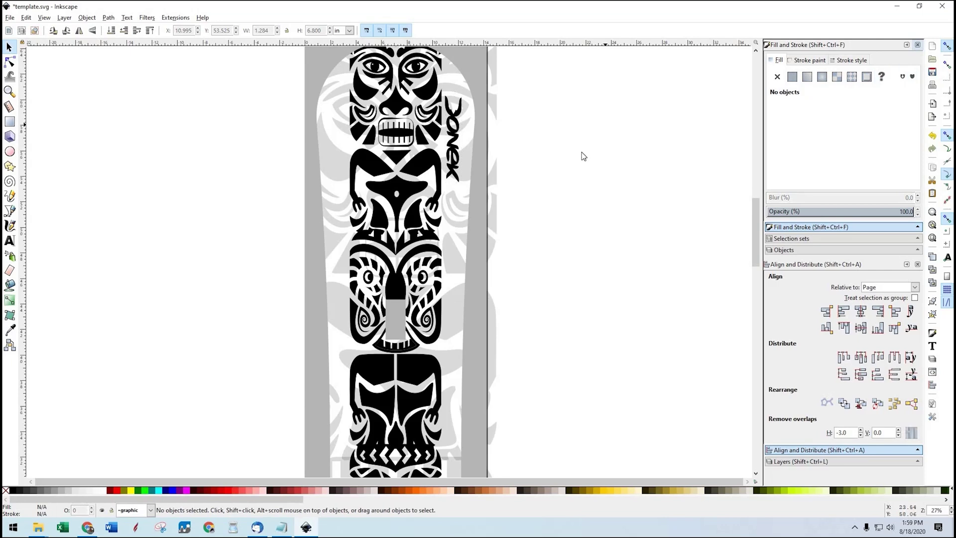
{"action": "scroll", "coordinate": [583, 156], "scroll_direction": "down", "scroll_amount": 3}
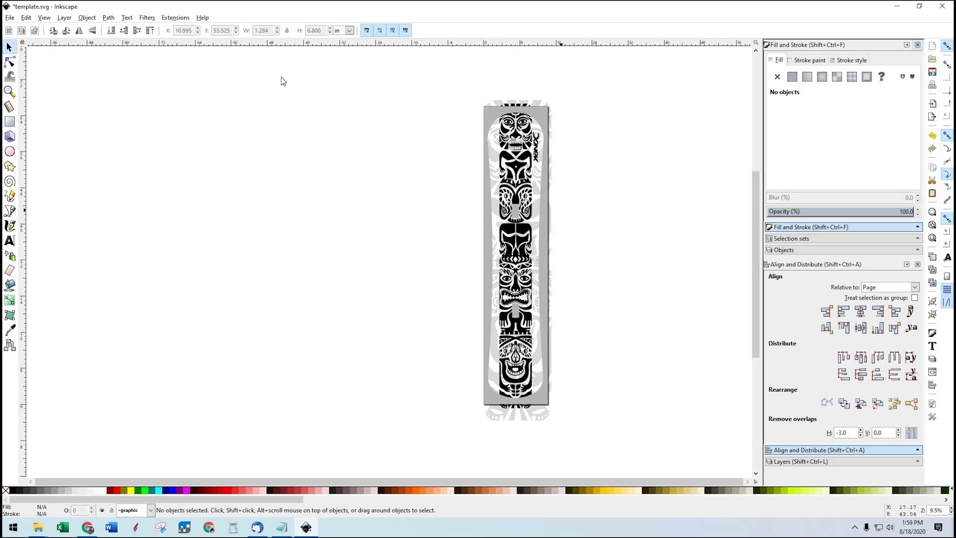
Save the design under the new name 'topsheet graphic.svg' in the demo video folder
{"action": "left_click", "coordinate": [9, 17]}
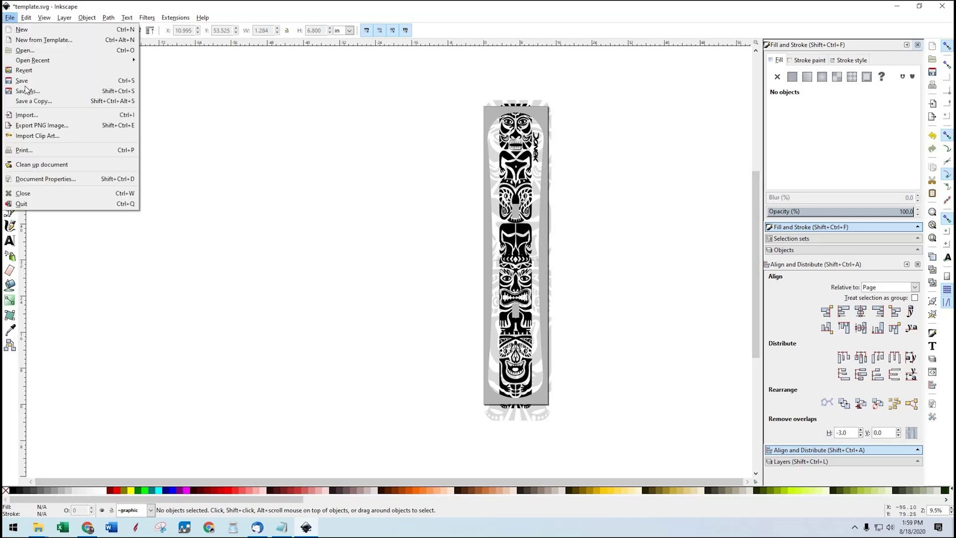
{"action": "left_click", "coordinate": [28, 92]}
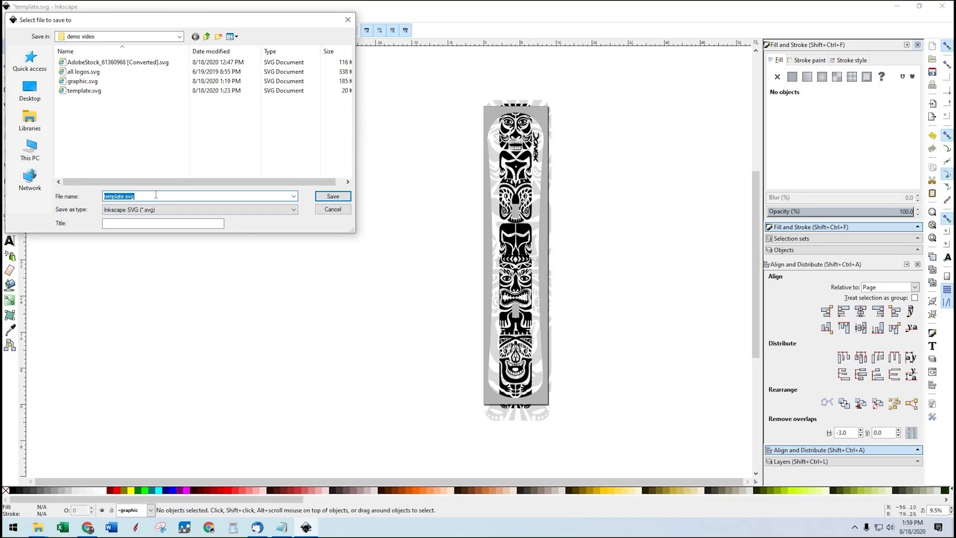
{"action": "type", "text": "topsheet graphic"}
{"action": "key", "text": "Return"}
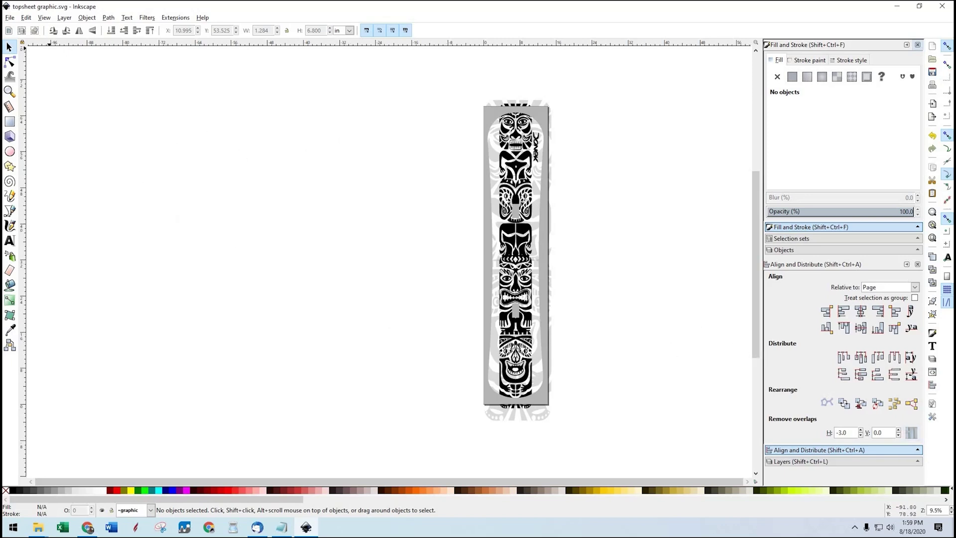
Import the landscape photo 20200727_170929.jpg as an embedded image
{"action": "left_click", "coordinate": [9, 18]}
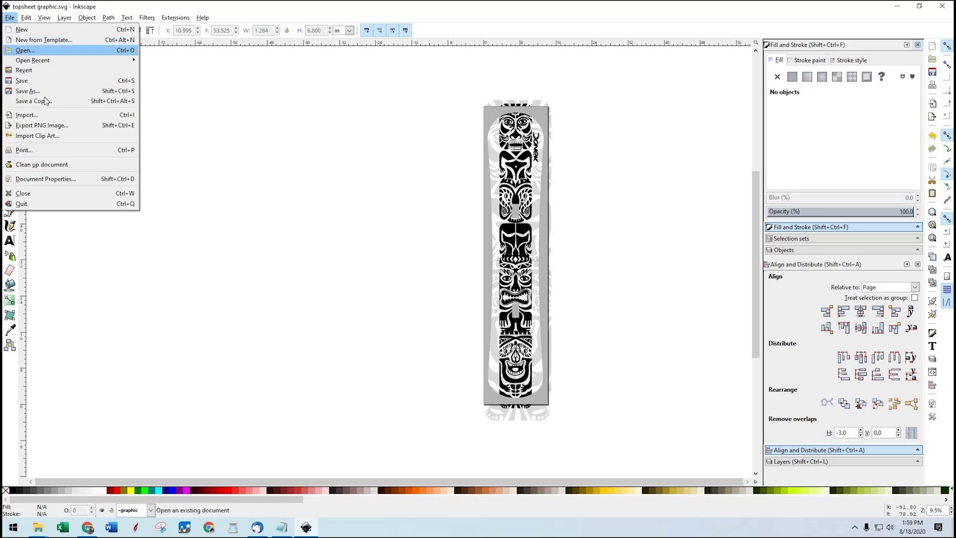
{"action": "left_click", "coordinate": [40, 115]}
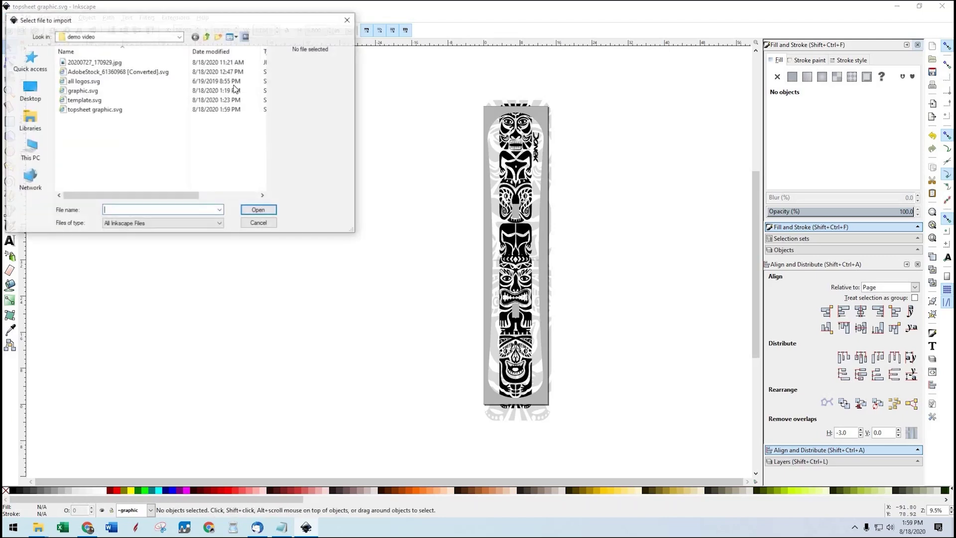
{"action": "double_click", "coordinate": [87, 63]}
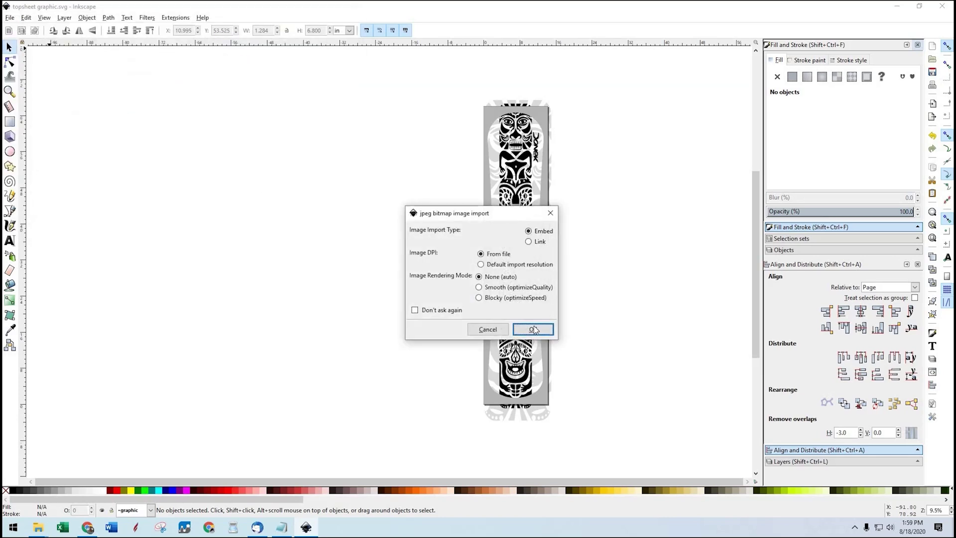
{"action": "key", "text": "Return"}
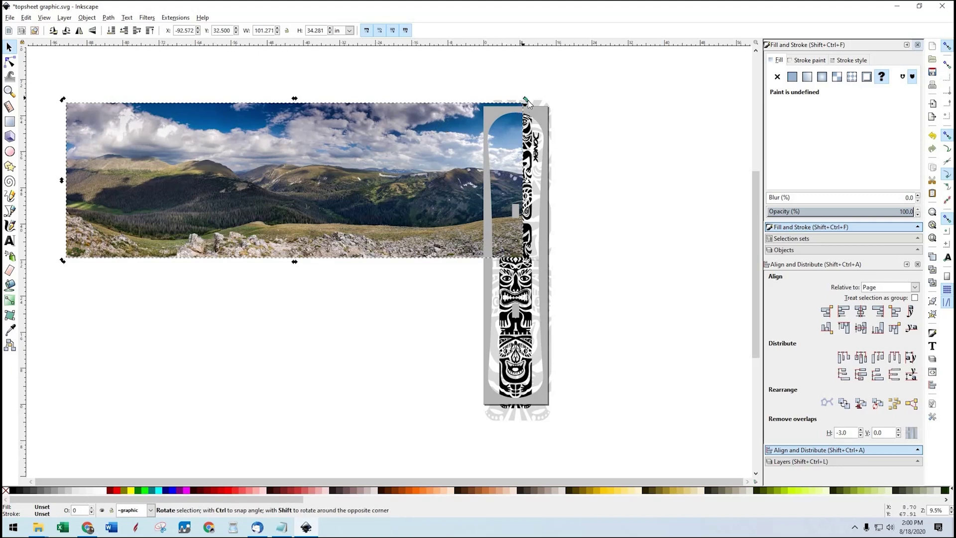
Rotate the panorama photo -90° so it stands upright in portrait orientation
{"action": "left_click_drag", "start_coordinate": [526, 99], "coordinate": [363, 389]}
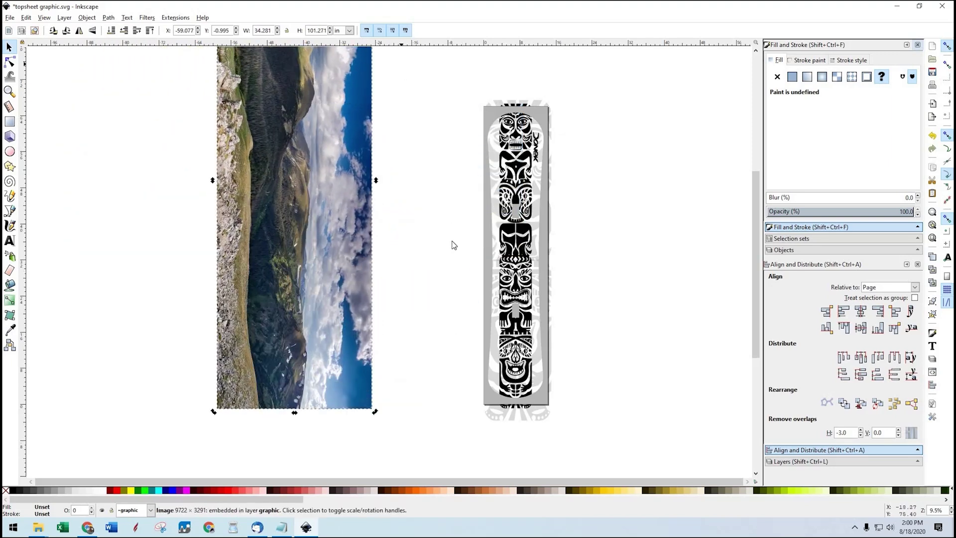
{"action": "left_click", "coordinate": [542, 118]}
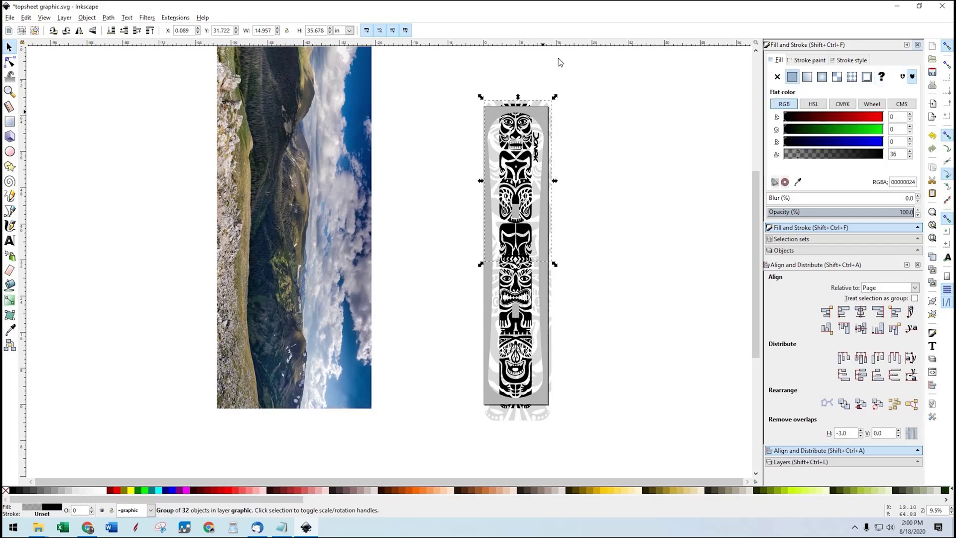
{"action": "left_click", "coordinate": [558, 395]}
{"action": "left_click", "coordinate": [542, 400]}
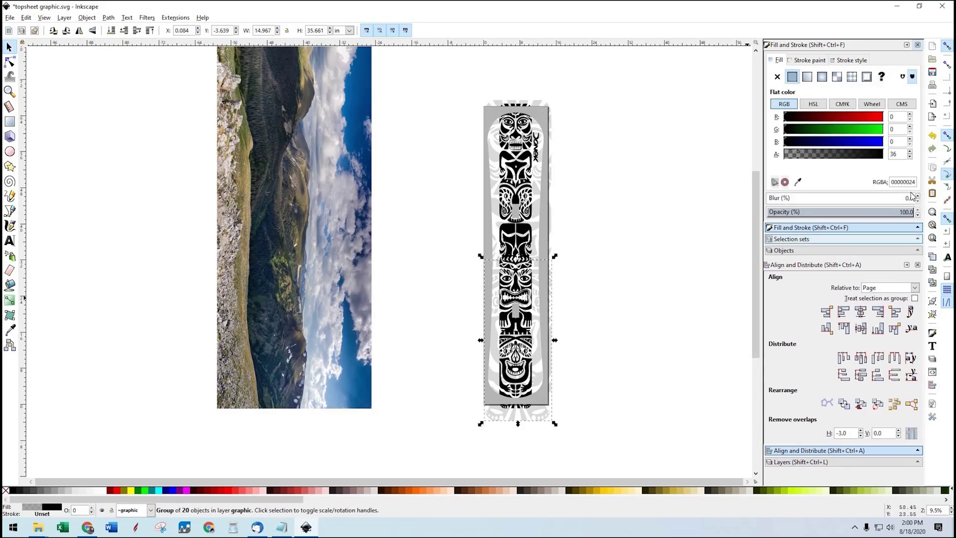
{"action": "left_click", "coordinate": [633, 280]}
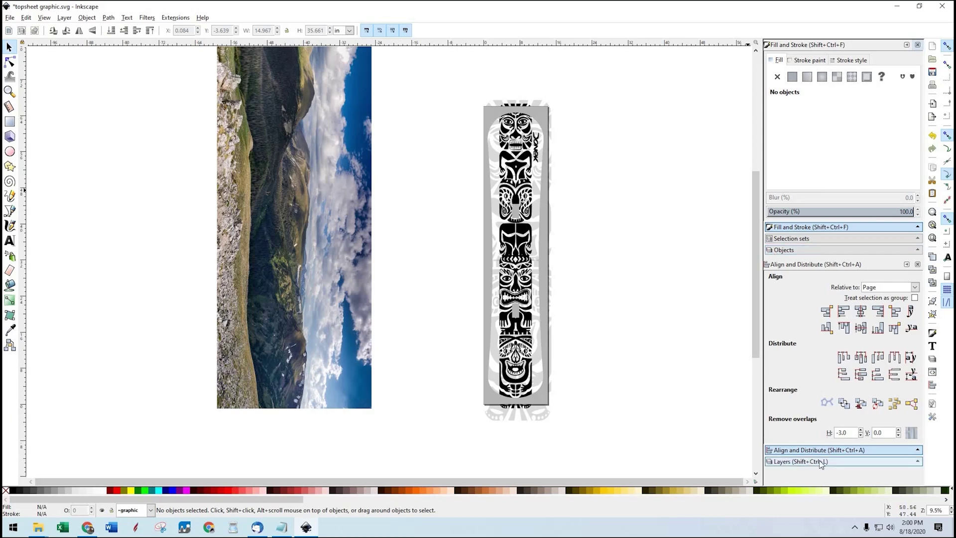
Lock the template layer in the Layers panel and reselect the mountain photo
{"action": "left_click", "coordinate": [806, 462]}
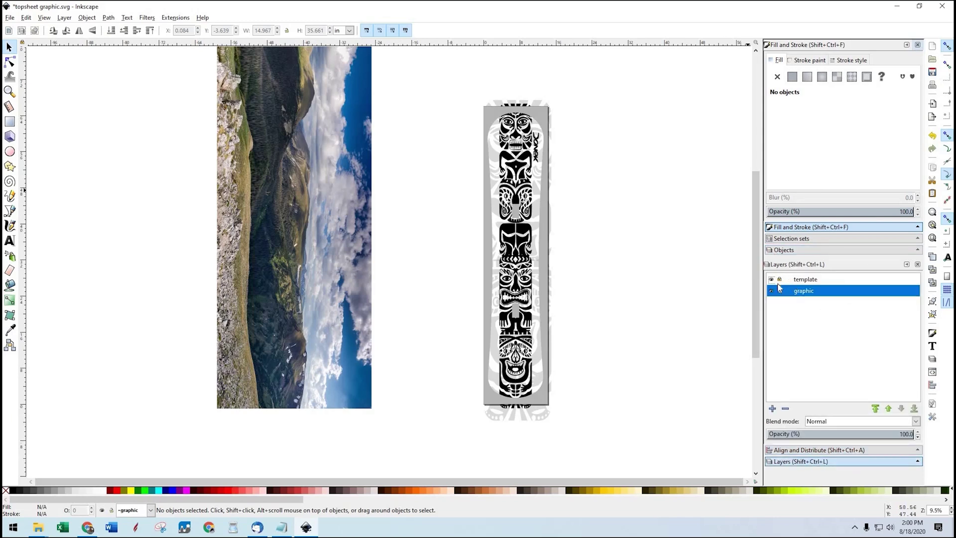
{"action": "left_click", "coordinate": [820, 282]}
{"action": "left_click", "coordinate": [540, 120]}
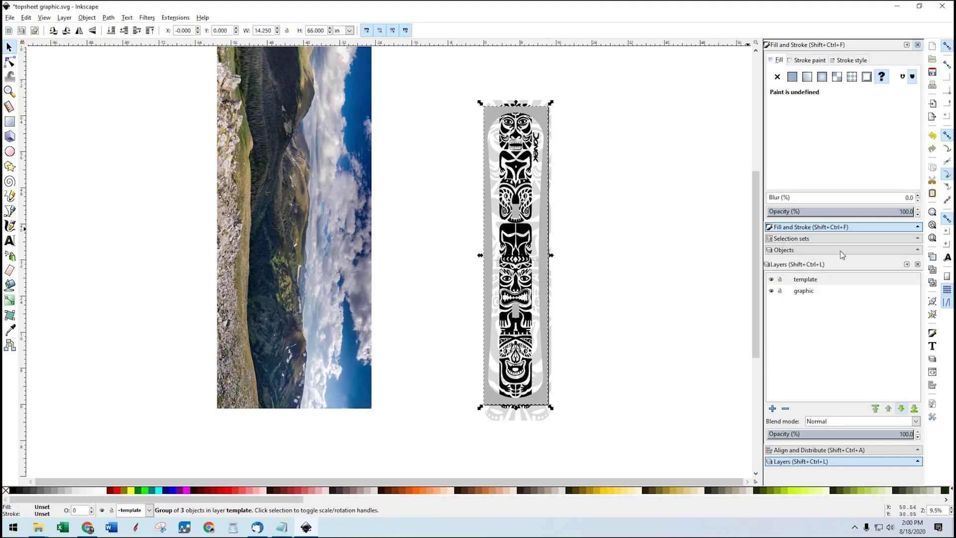
{"action": "left_click", "coordinate": [780, 281]}
{"action": "left_click", "coordinate": [354, 86]}
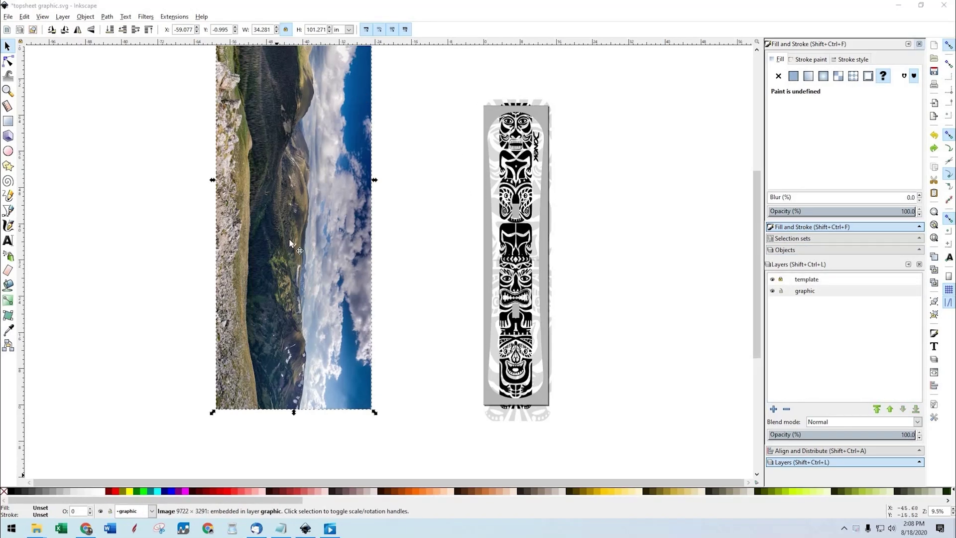
{"action": "left_click", "coordinate": [297, 211]}
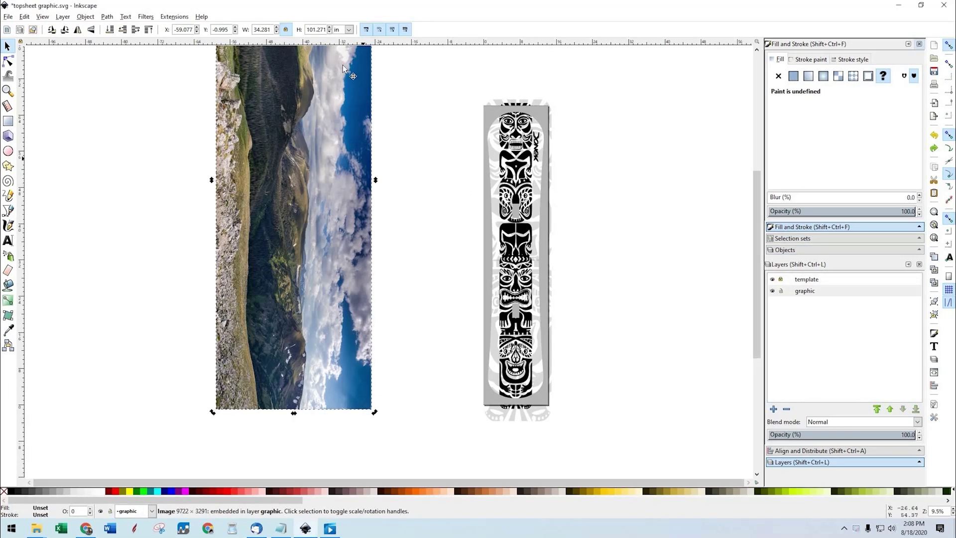
Scale the photo proportionally to a height of 66 in
{"action": "left_click", "coordinate": [286, 30]}
{"action": "left_click", "coordinate": [287, 31]}
{"action": "left_click", "coordinate": [314, 29]}
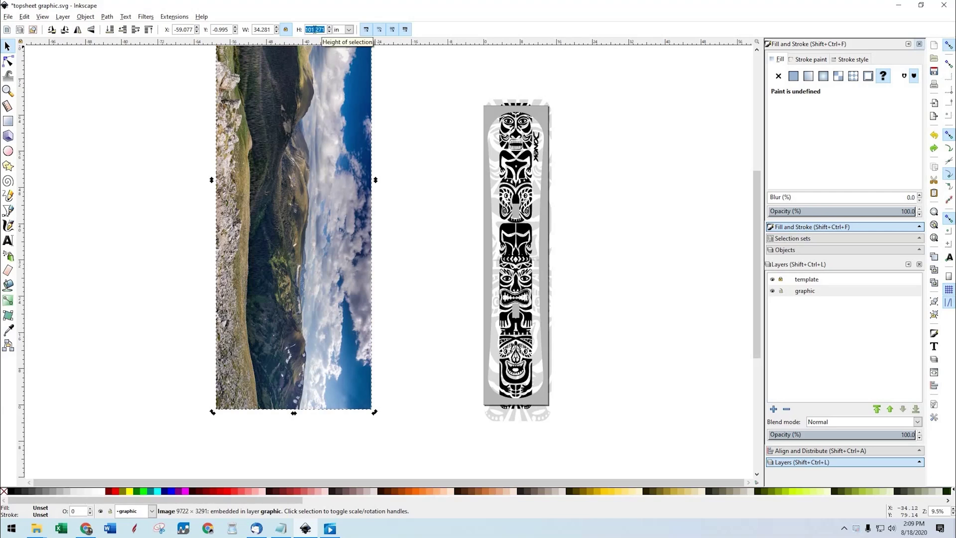
{"action": "type", "text": "6"}
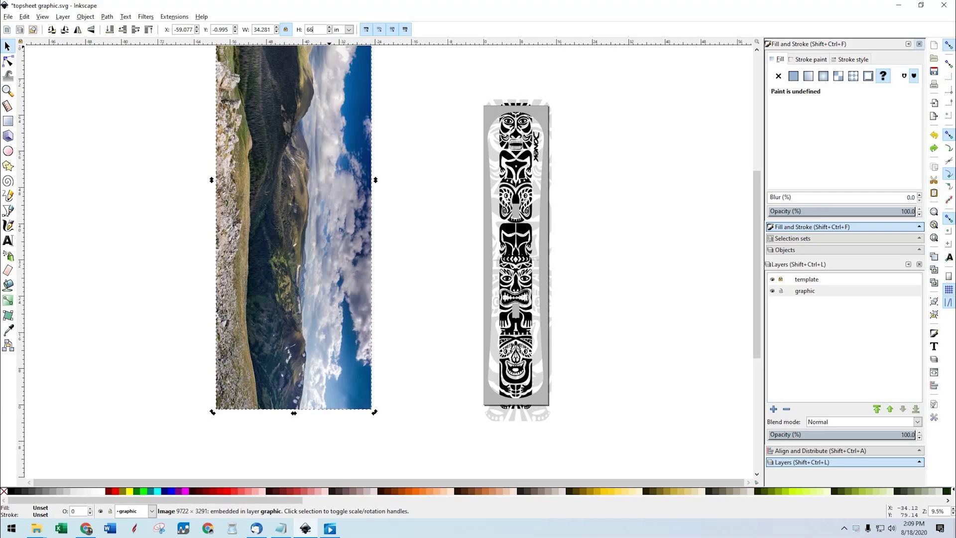
{"action": "type", "text": "6"}
{"action": "key", "text": "Return"}
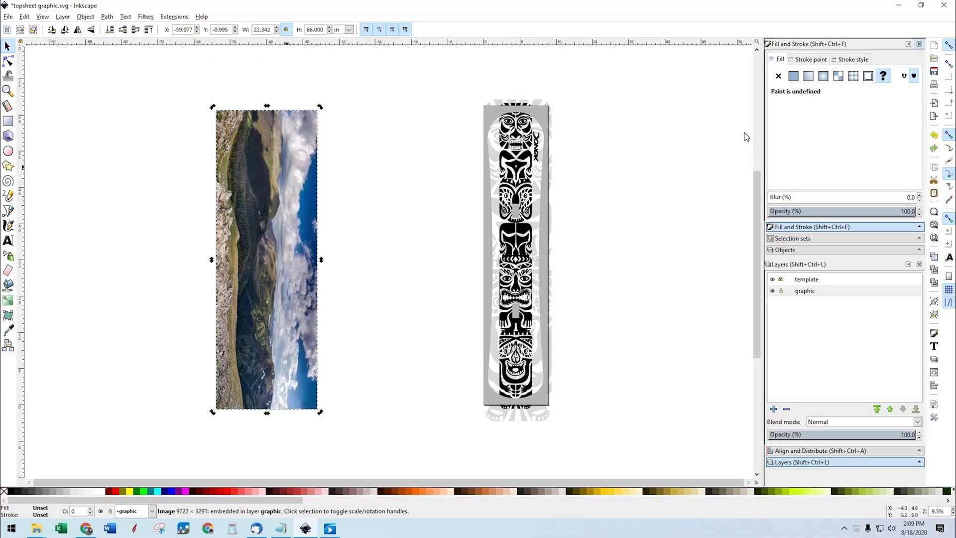
Center the photo on the board horizontally and vertically with Align
{"action": "left_click", "coordinate": [837, 452]}
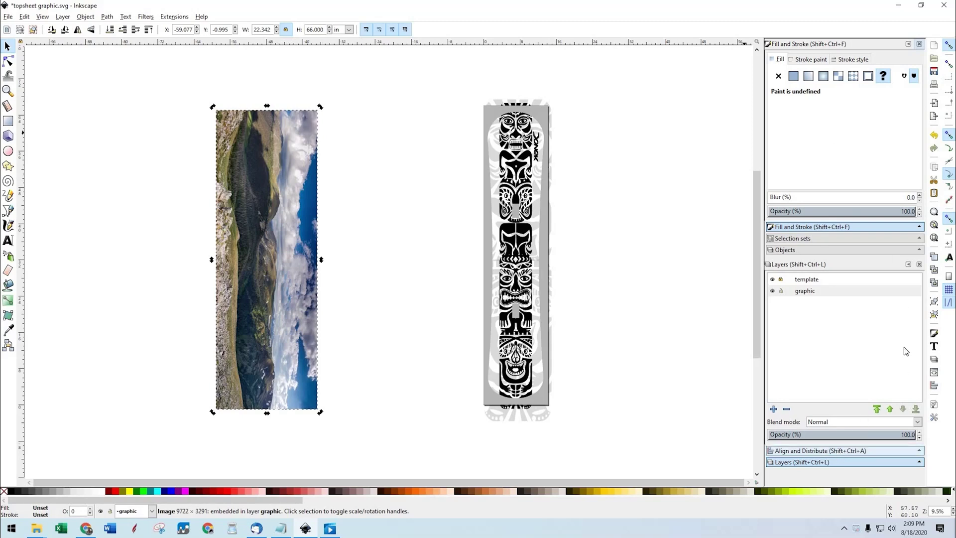
{"action": "left_click", "coordinate": [864, 311]}
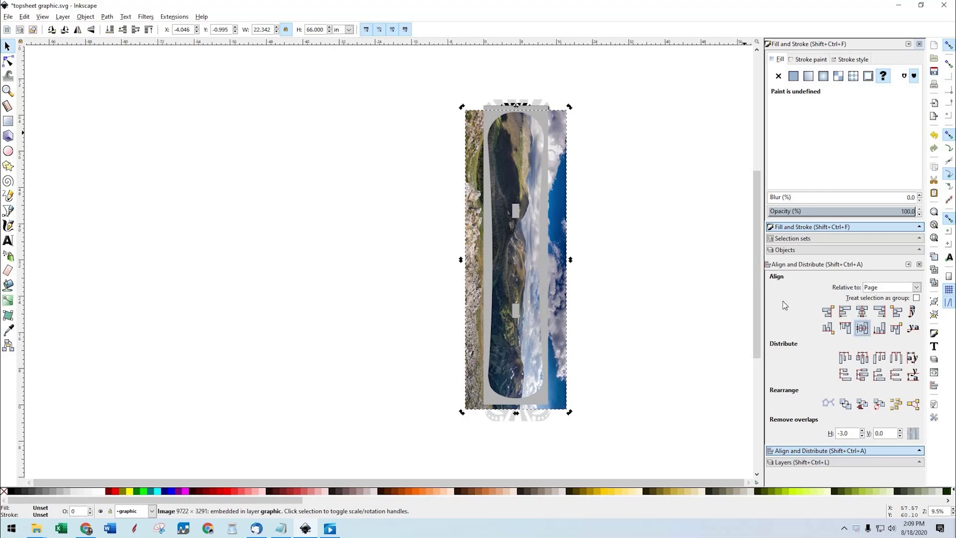
{"action": "left_click", "coordinate": [863, 329]}
{"action": "left_click", "coordinate": [585, 278]}
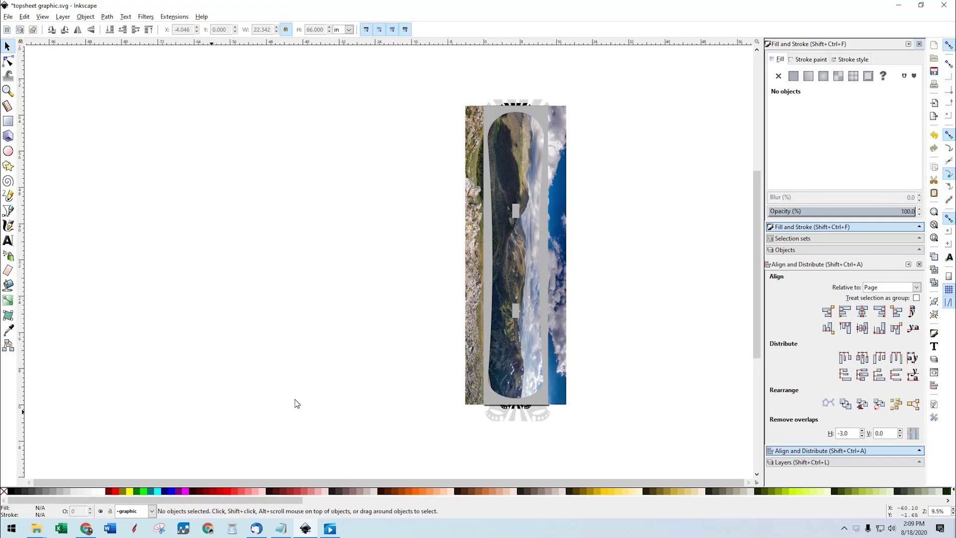
{"action": "left_click", "coordinate": [473, 394]}
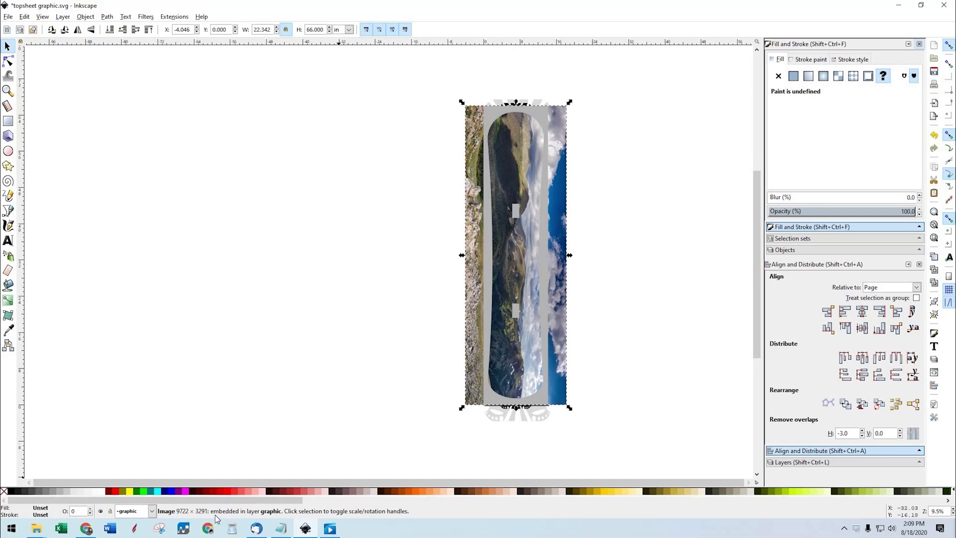
Open Calculator beside Inkscape and compute 9722 / 66 = about 147.3 pixels per inch
{"action": "left_click", "coordinate": [11, 528]}
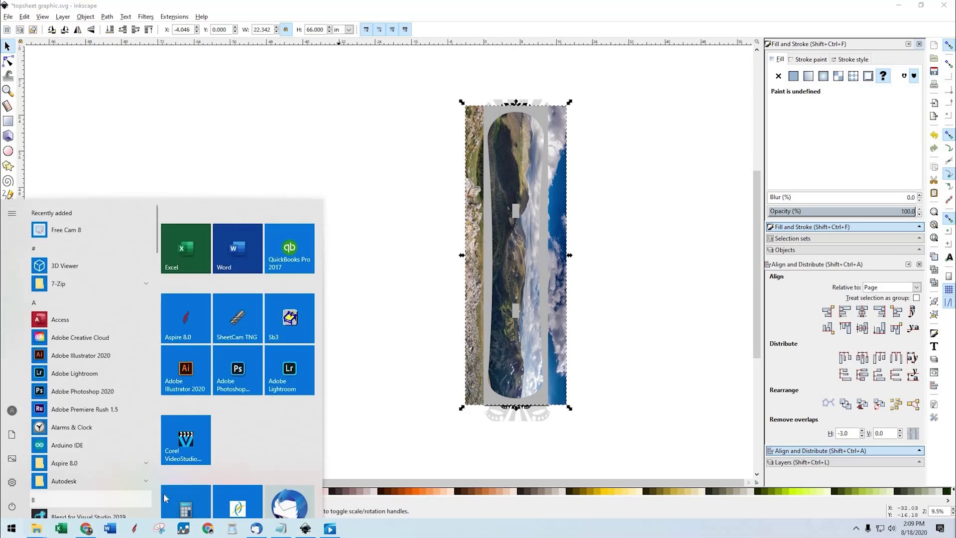
{"action": "left_click", "coordinate": [185, 503]}
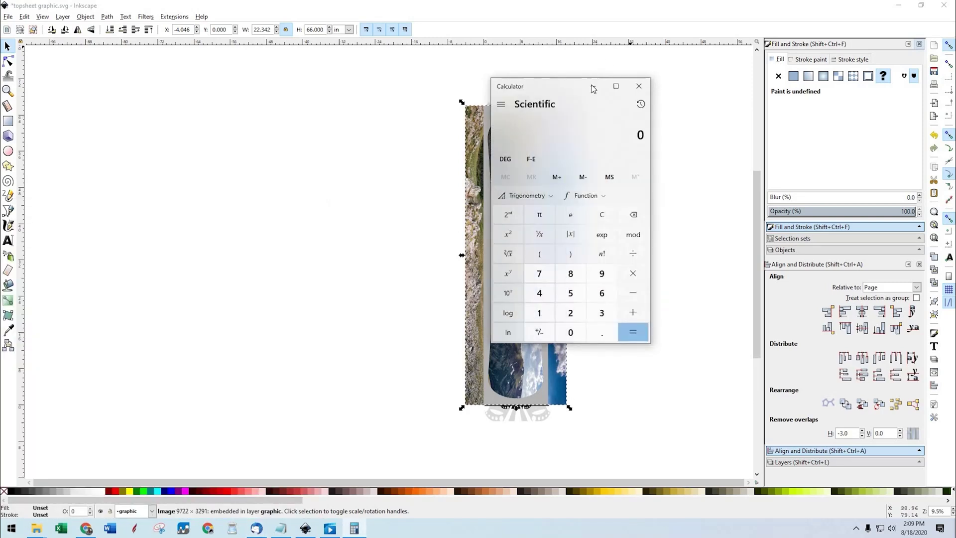
{"action": "left_click_drag", "start_coordinate": [561, 91], "coordinate": [252, 70]}
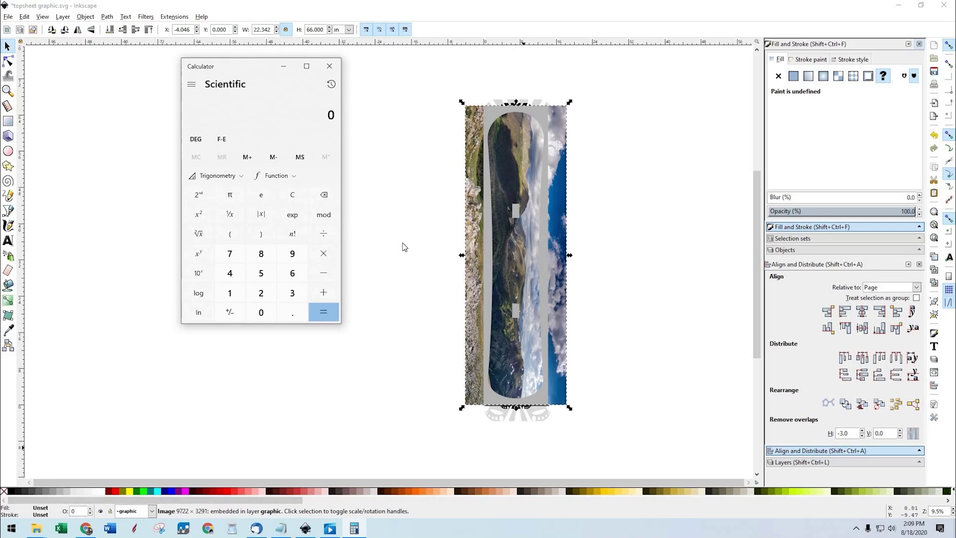
{"action": "type", "text": "9722/"}
{"action": "type", "text": "66"}
{"action": "key", "text": "Return"}
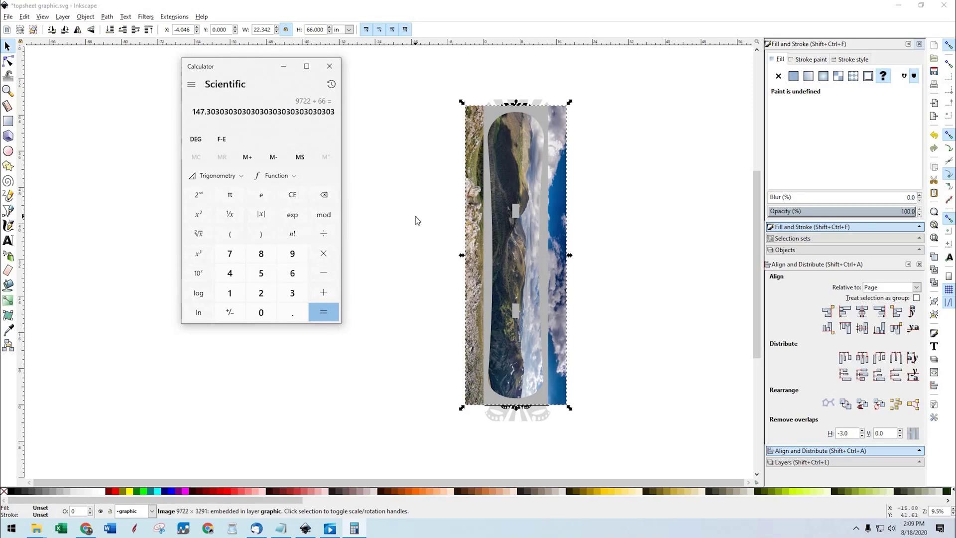